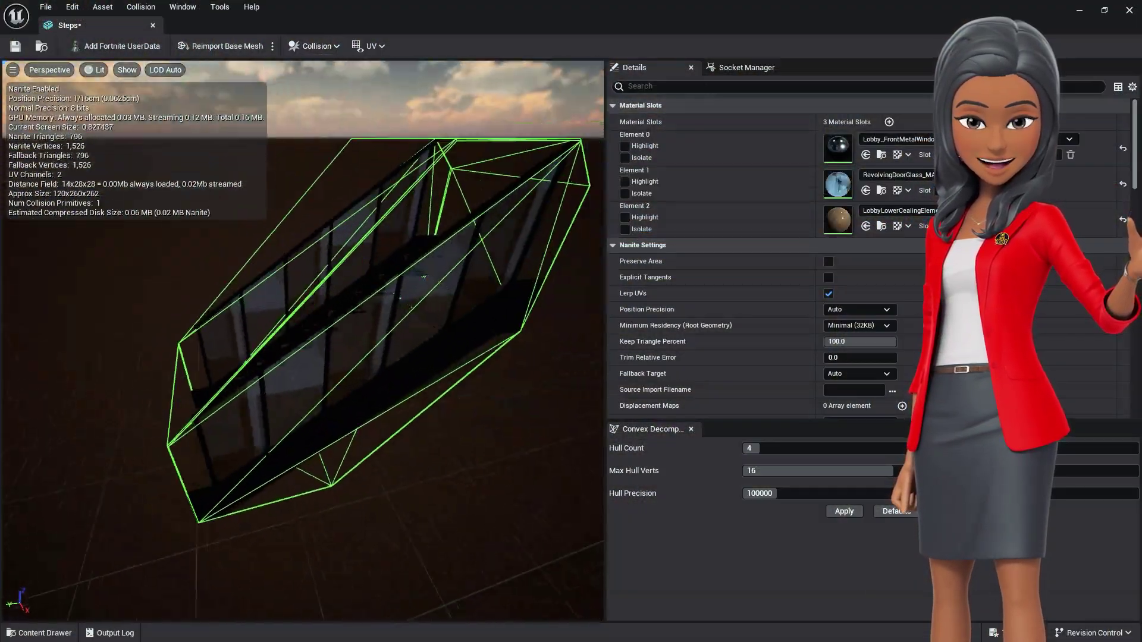
Generate an auto convex collision for the Steps mesh with hull count 4, max hull verts 16 and hull precision 100000.
drag(304, 341, 383, 322)
click(316, 46)
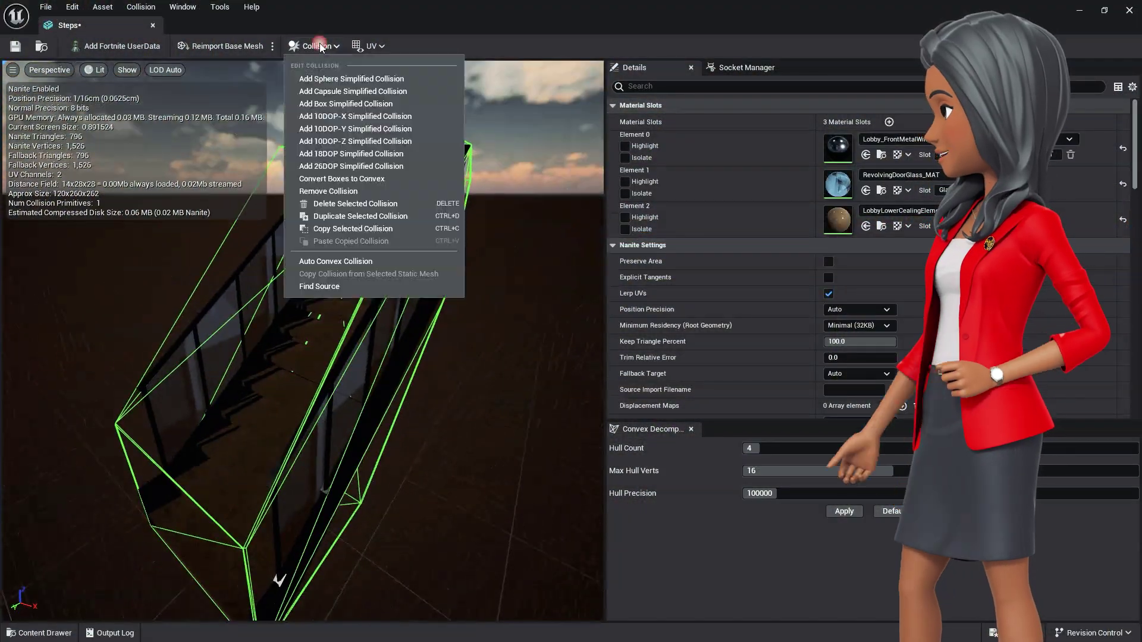
click(440, 261)
click(846, 515)
drag(440, 369, 416, 333)
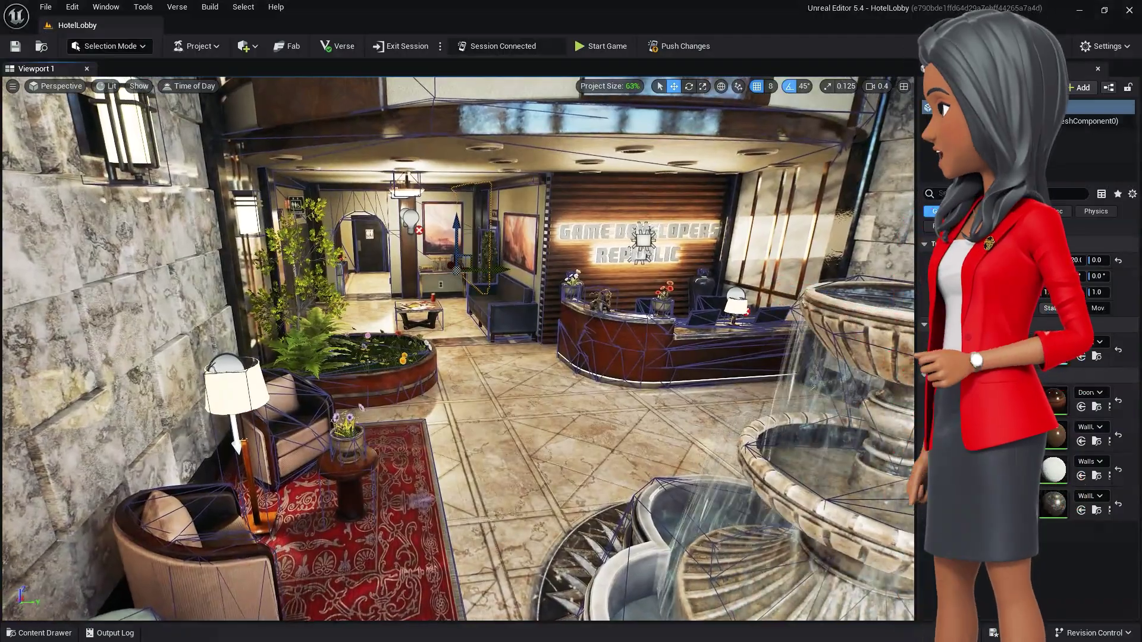
Switch the level viewport to the Visibility Collision view mode and inspect the collision of the lobby objects.
key(w)
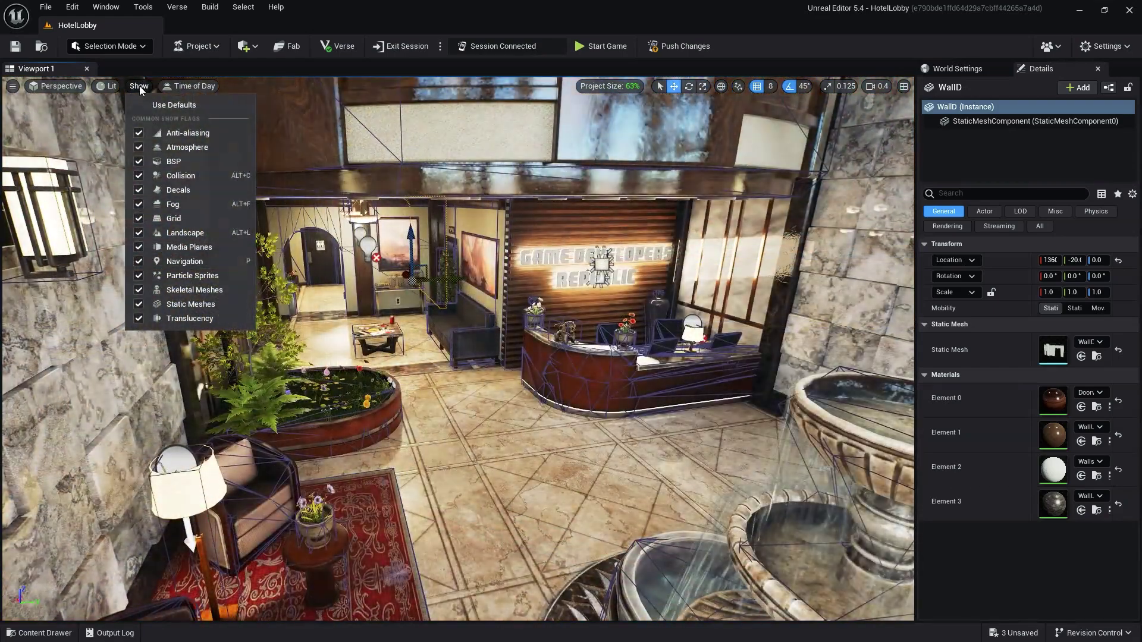
click(112, 86)
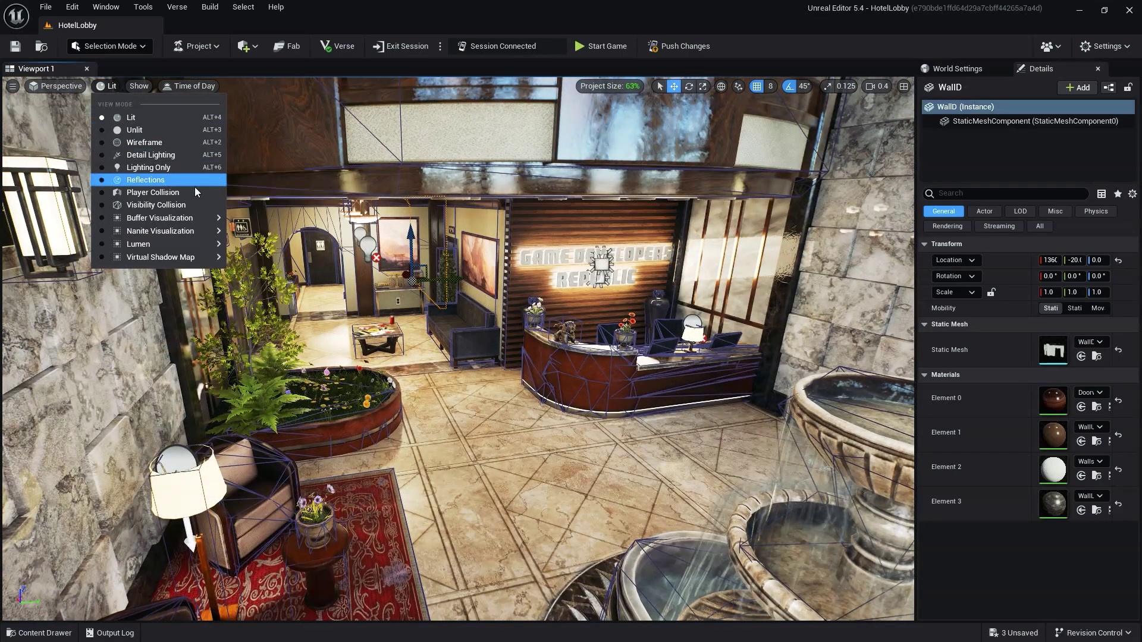
click(163, 204)
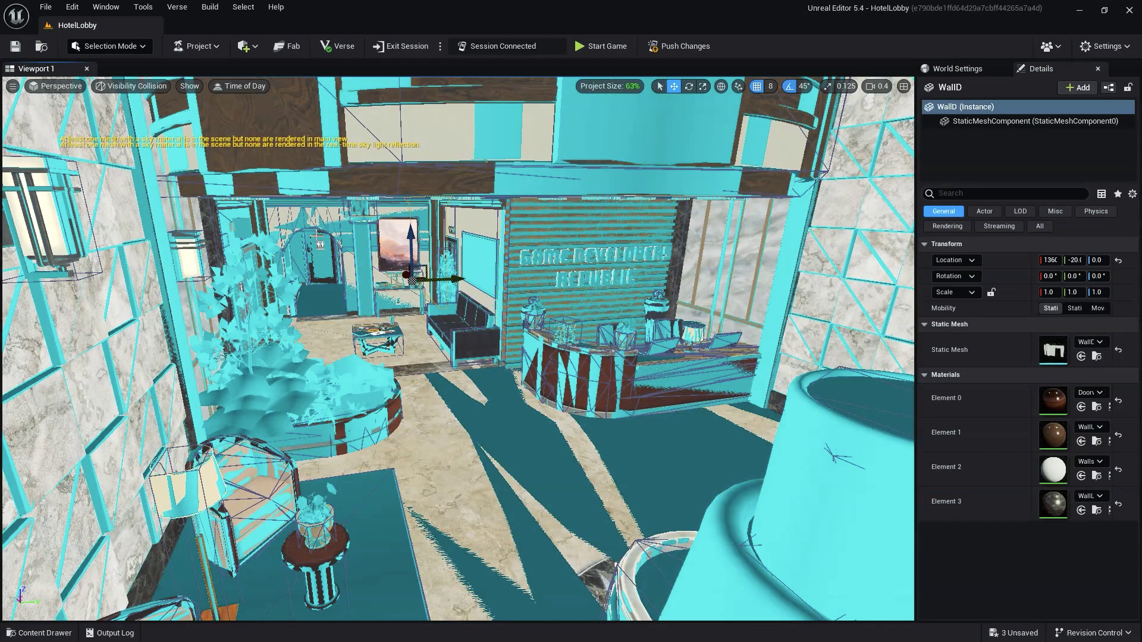
right_drag(317, 237, 311, 241)
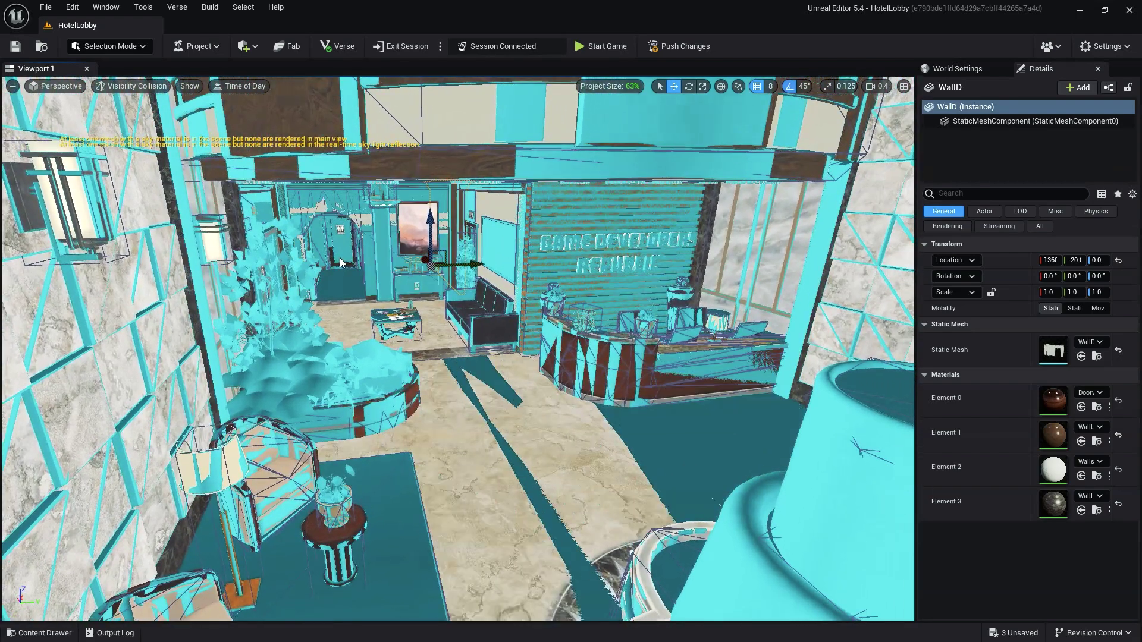
mouse_move(340, 258)
right_down()
mouse_move(355, 301)
mouse_move(378, 293)
mouse_move(340, 258)
right_up()
click(112, 85)
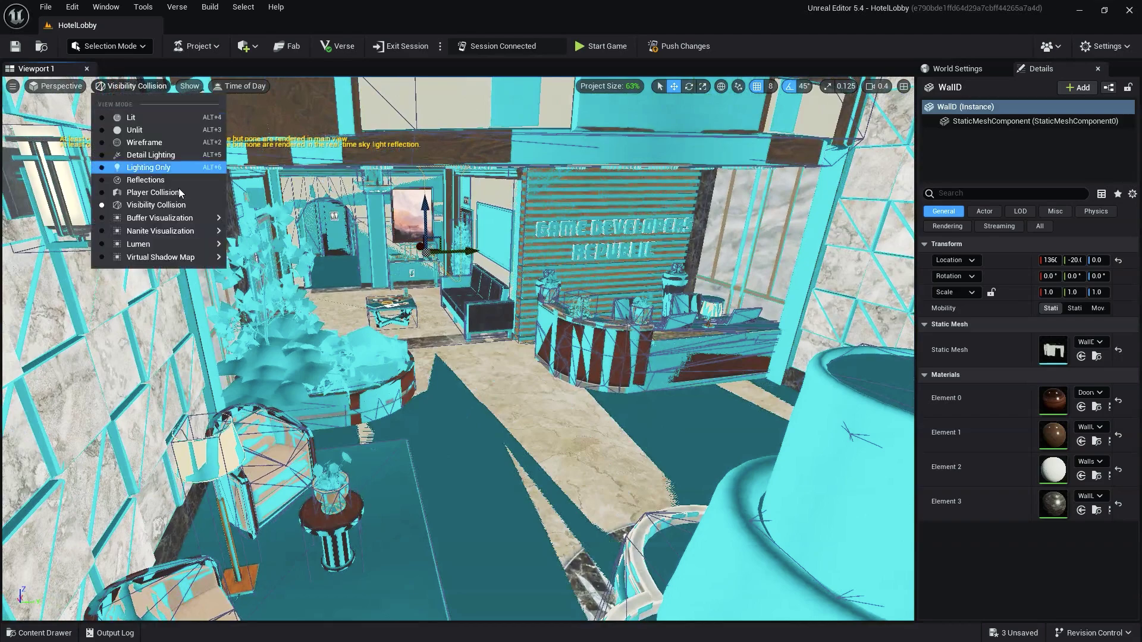
mouse_move(202, 220)
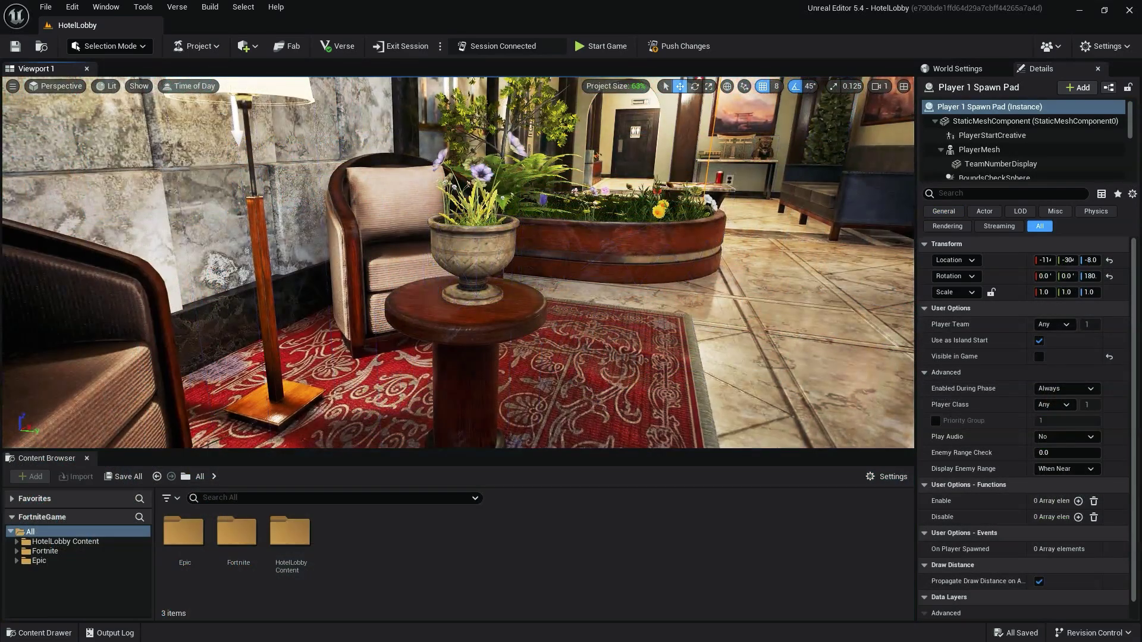
Show the collision wireframes in the level viewport, inspect the lobby furniture, and hide them again.
click(138, 86)
click(206, 177)
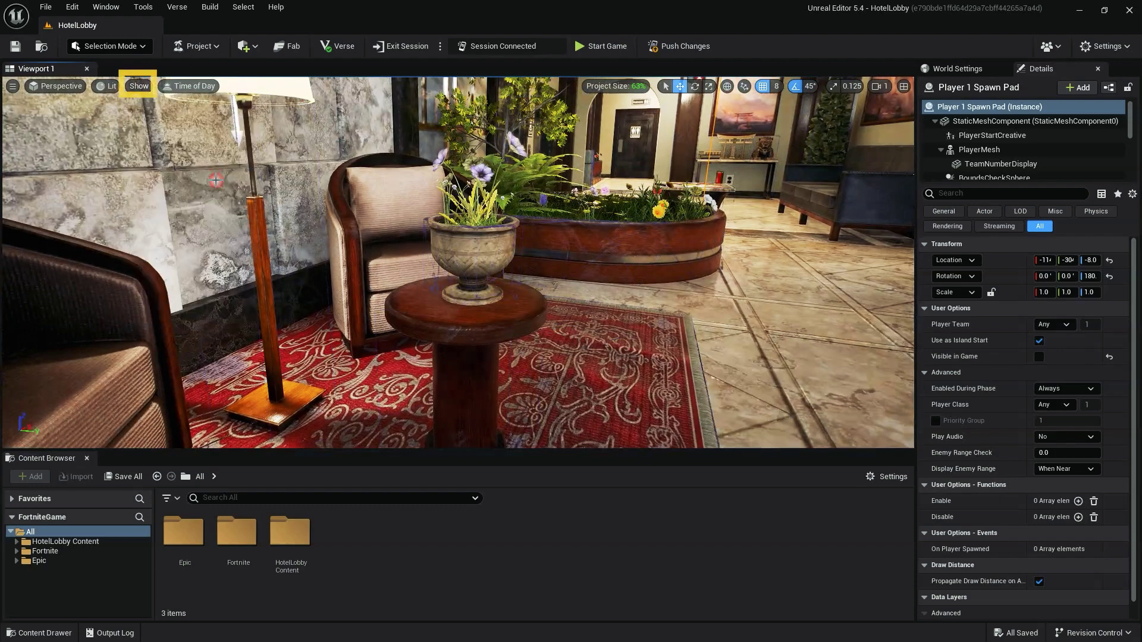
mouse_move(206, 178)
right_down()
mouse_move(256, 181)
mouse_move(223, 178)
right_up()
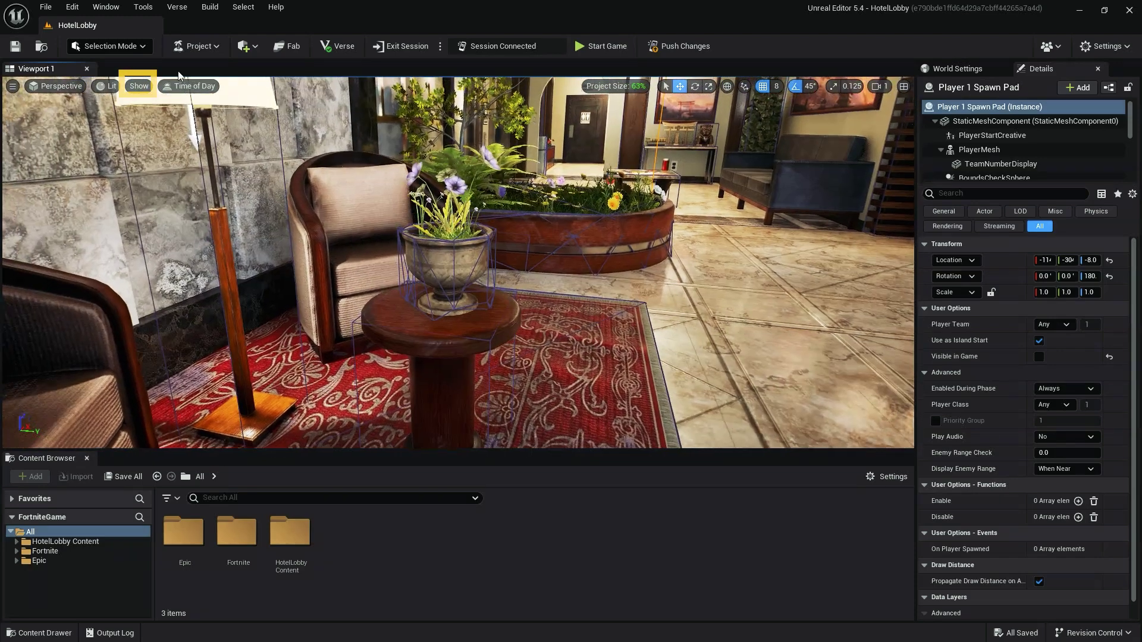
click(138, 86)
click(180, 175)
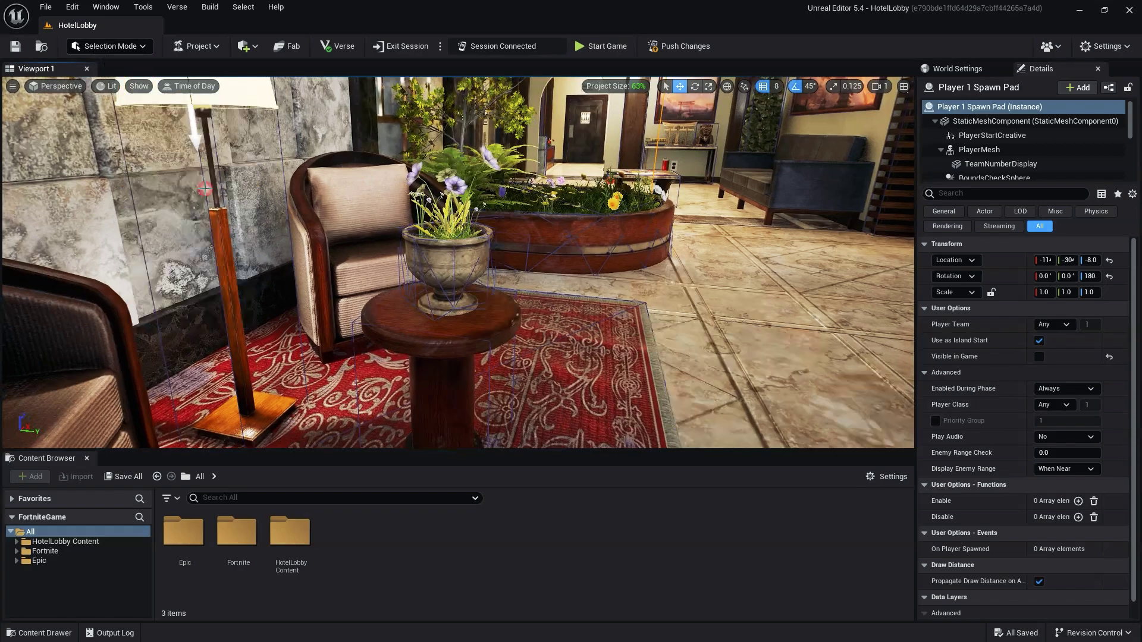
Toggle the collision wireframes on and off once more while moving through the lobby.
key(alt+c)
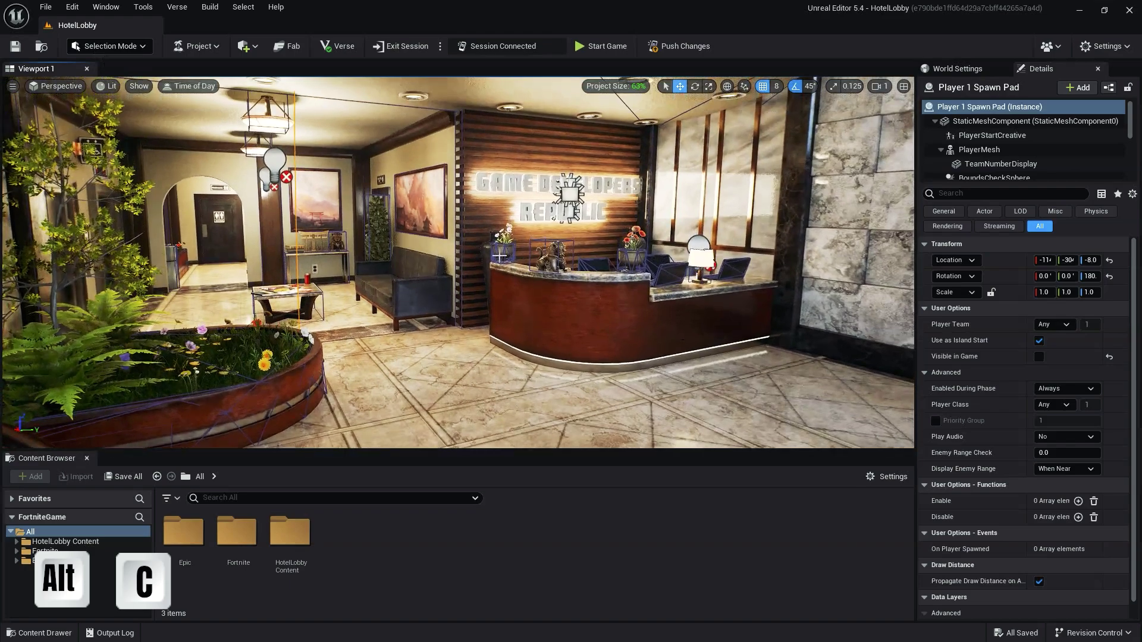
key(alt+c)
mouse_move(495, 263)
right_down()
mouse_move(459, 272)
mouse_move(495, 263)
right_up()
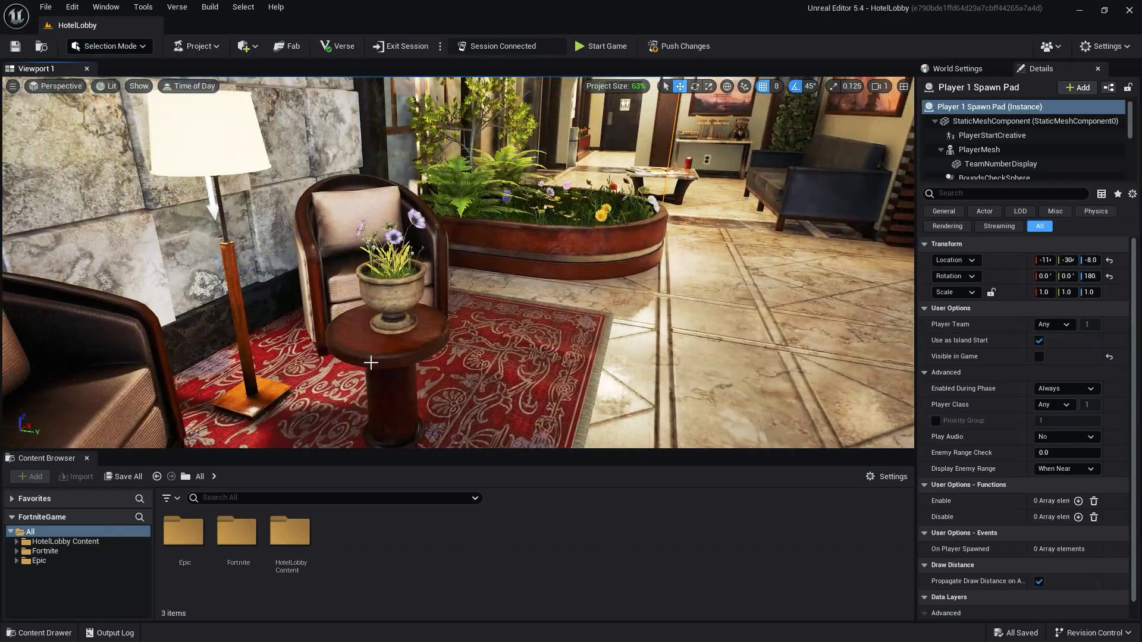
Open the static mesh of the round table under the flower pot and display its simple collision.
click(371, 362)
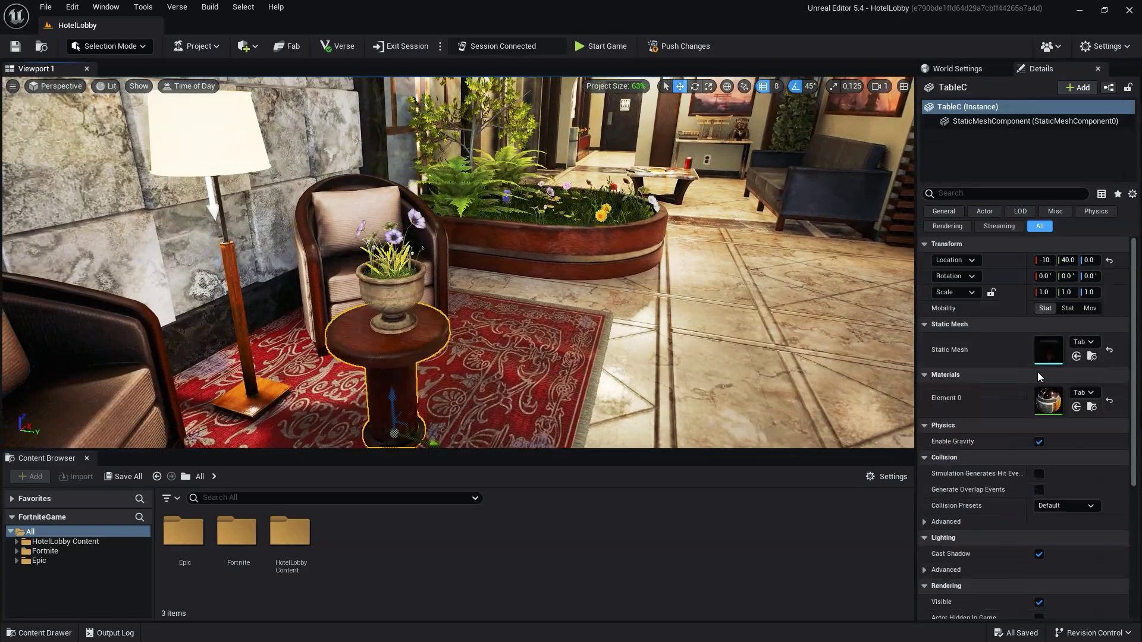
double_click(1047, 351)
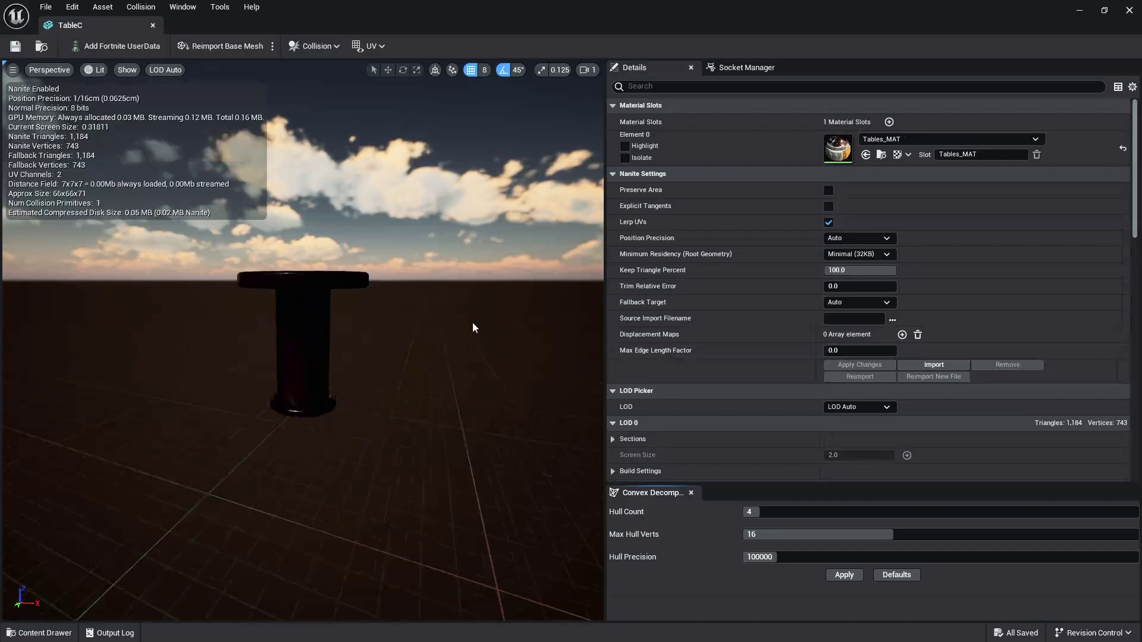
click(126, 72)
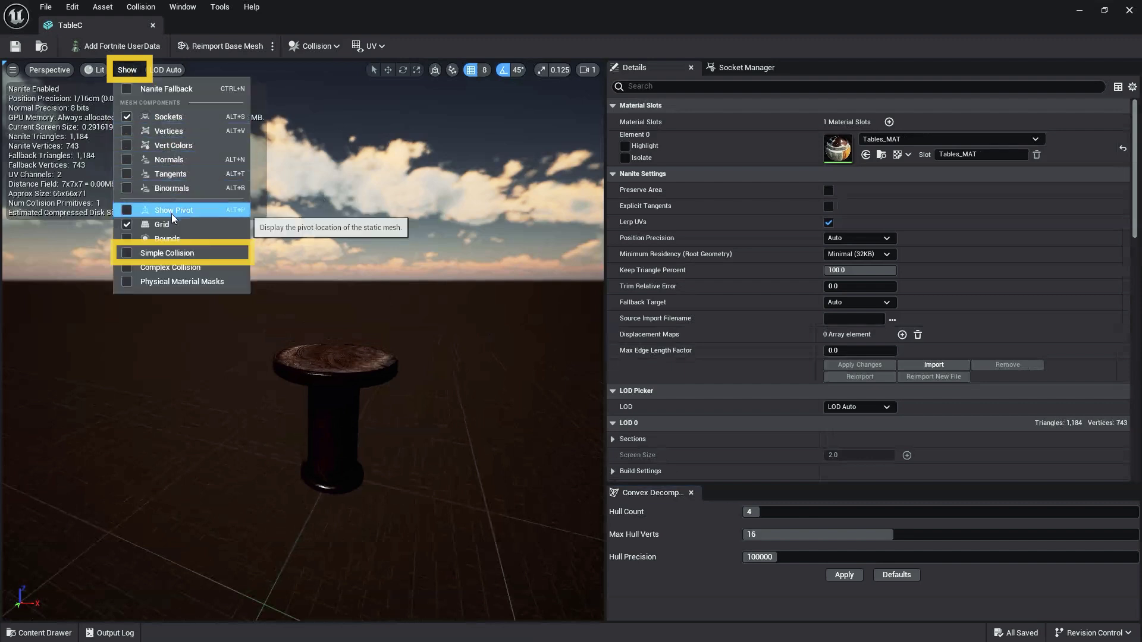
click(173, 252)
drag(249, 279, 307, 276)
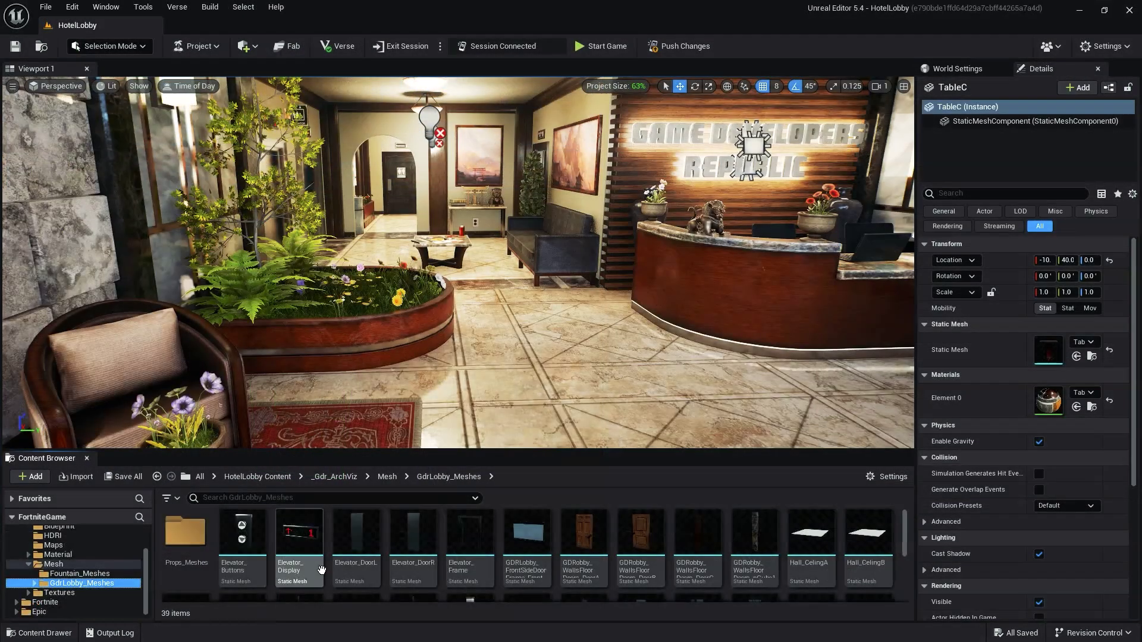
Open the WallF mesh from the GdrLobby_Meshes folder and turn on its simple collision display.
mouse_move(321, 570)
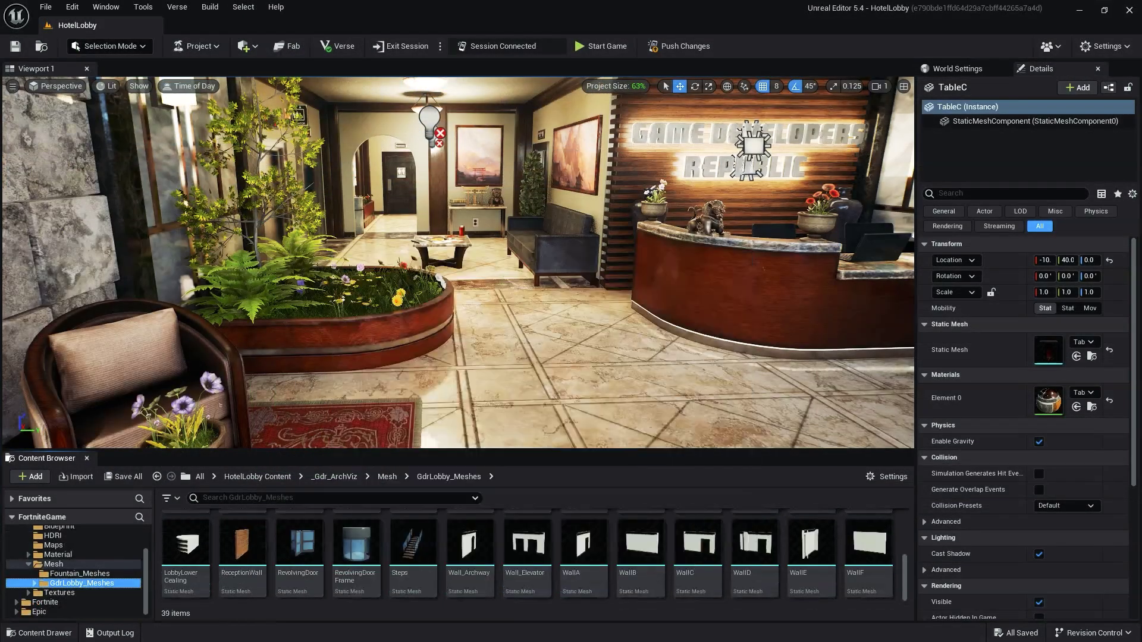
double_click(869, 542)
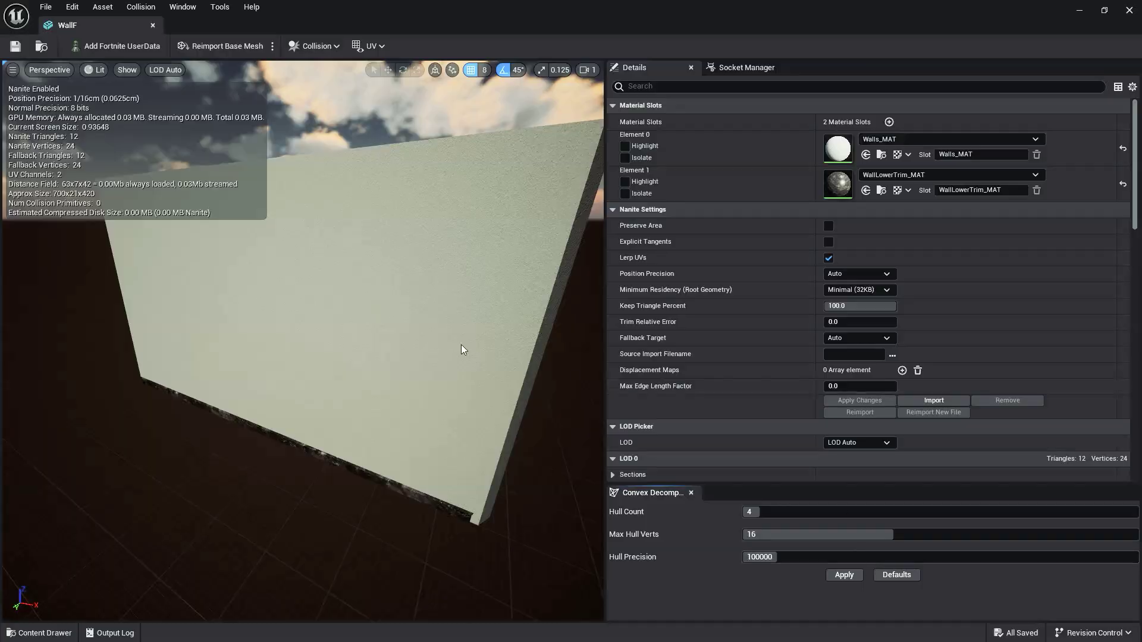
mouse_move(256, 333)
right_down()
mouse_move(196, 348)
mouse_move(255, 333)
right_up()
click(126, 71)
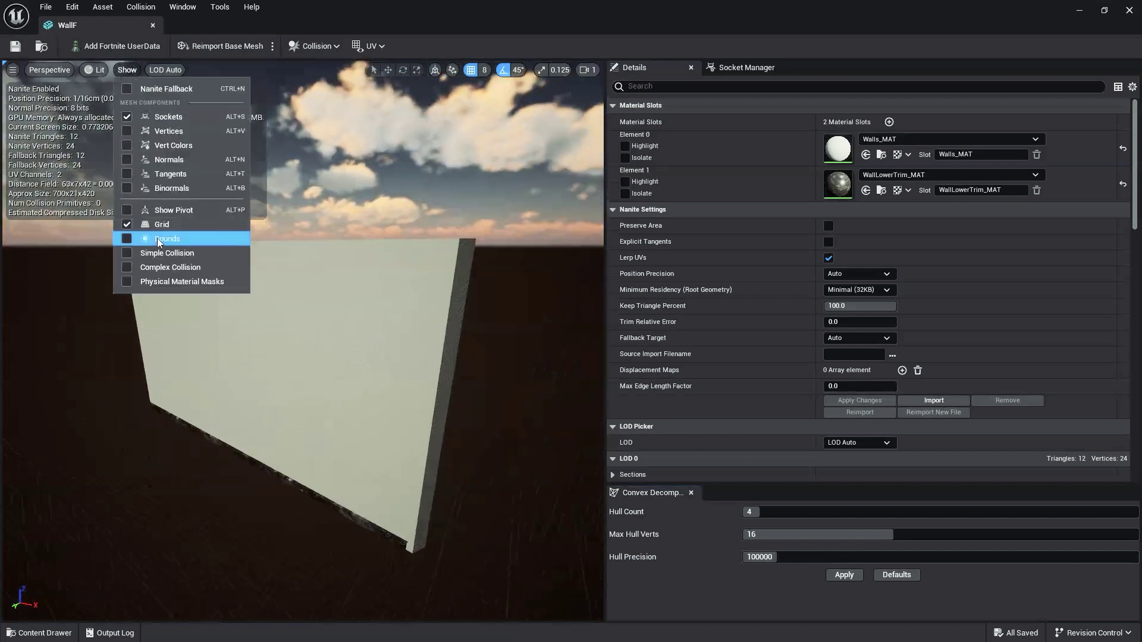
click(157, 252)
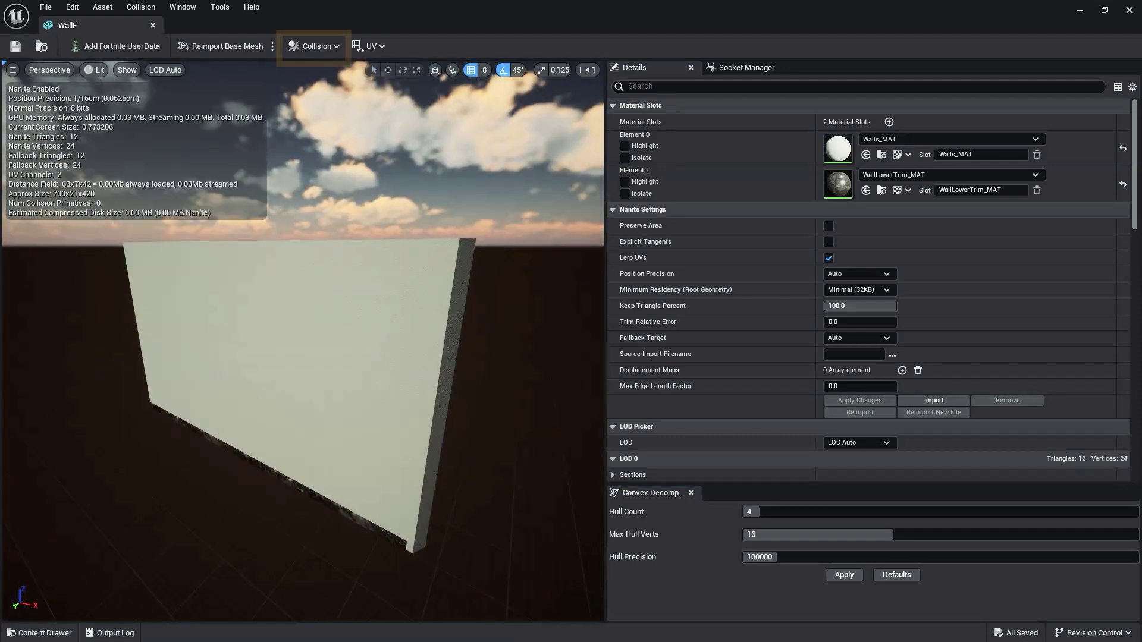
Add a sphere, a capsule and a box simplified collision to the WallF mesh to compare their fit.
click(292, 53)
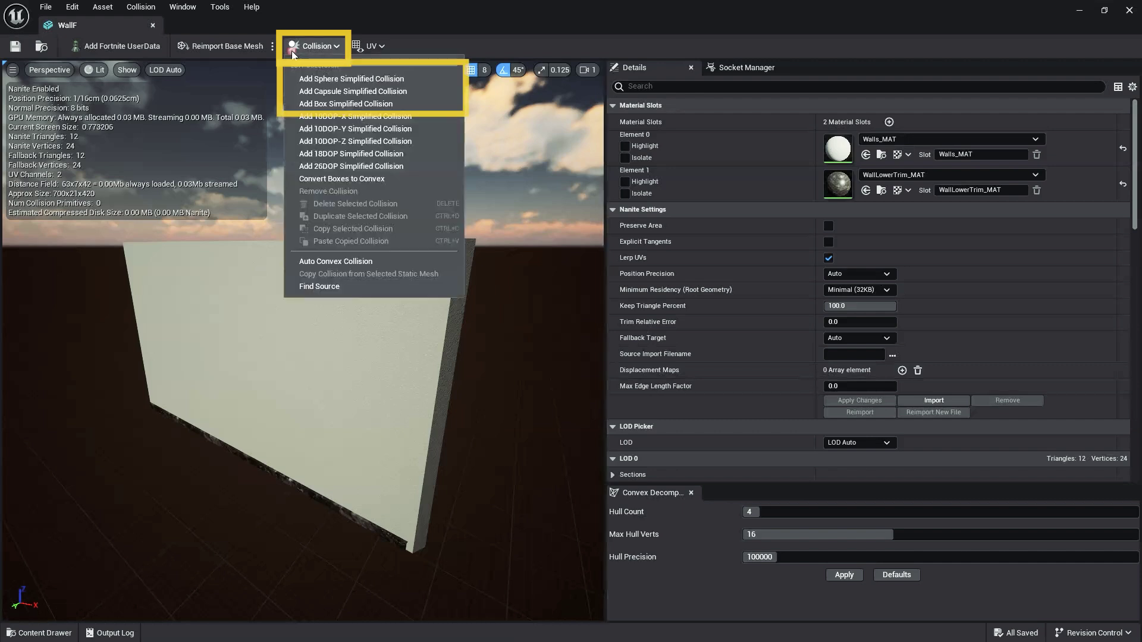
click(370, 78)
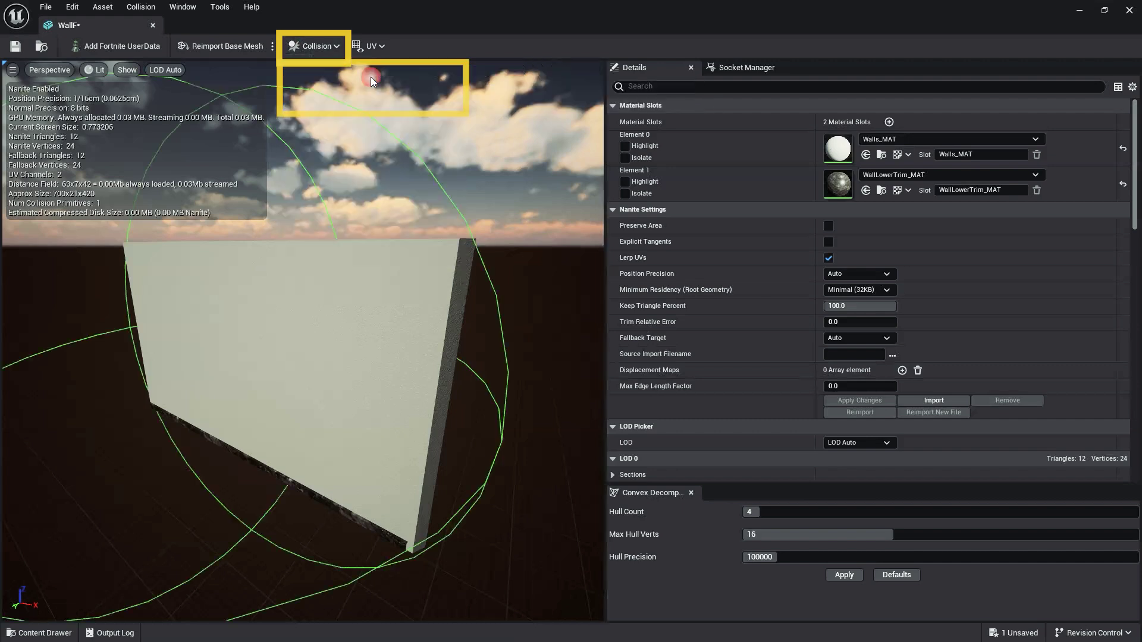
drag(353, 94, 369, 251)
click(317, 47)
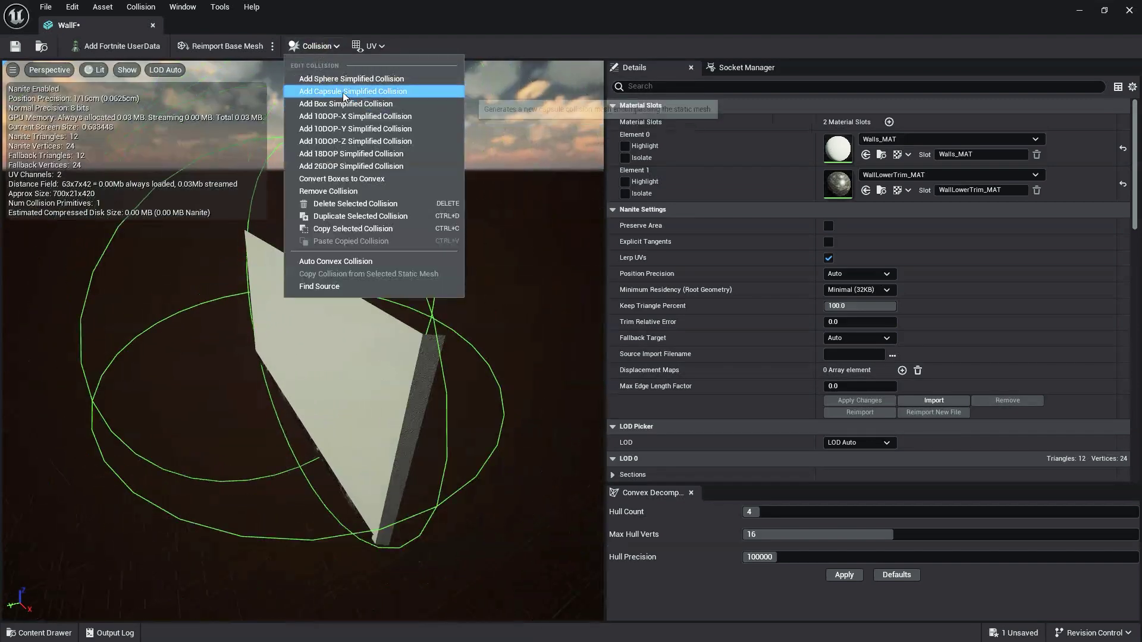
click(343, 92)
click(315, 46)
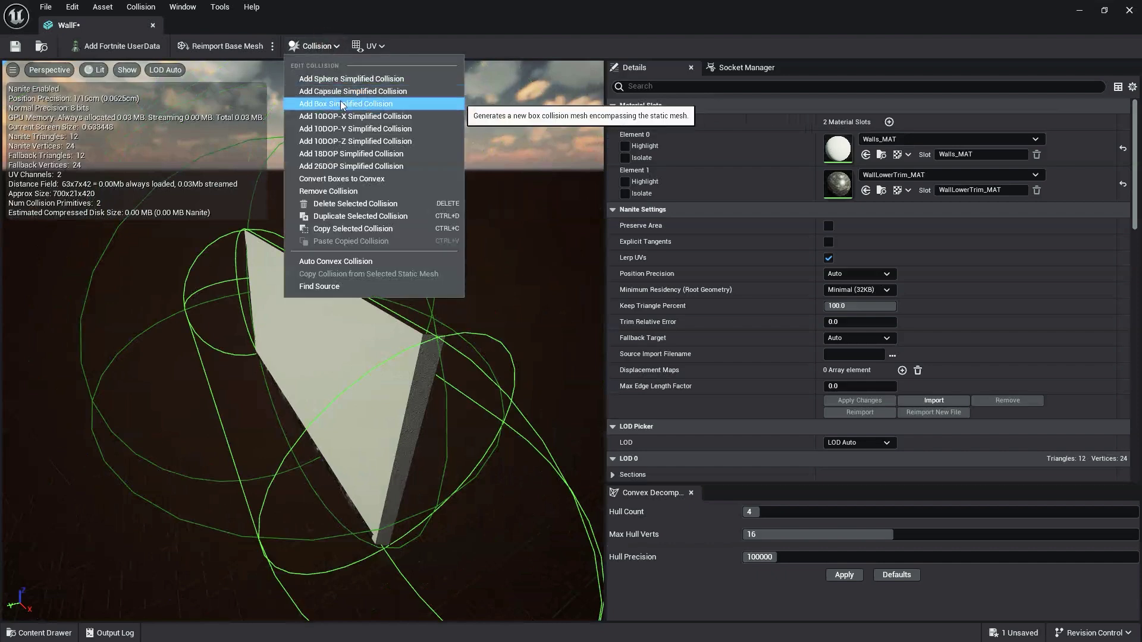
click(342, 105)
drag(369, 221, 384, 229)
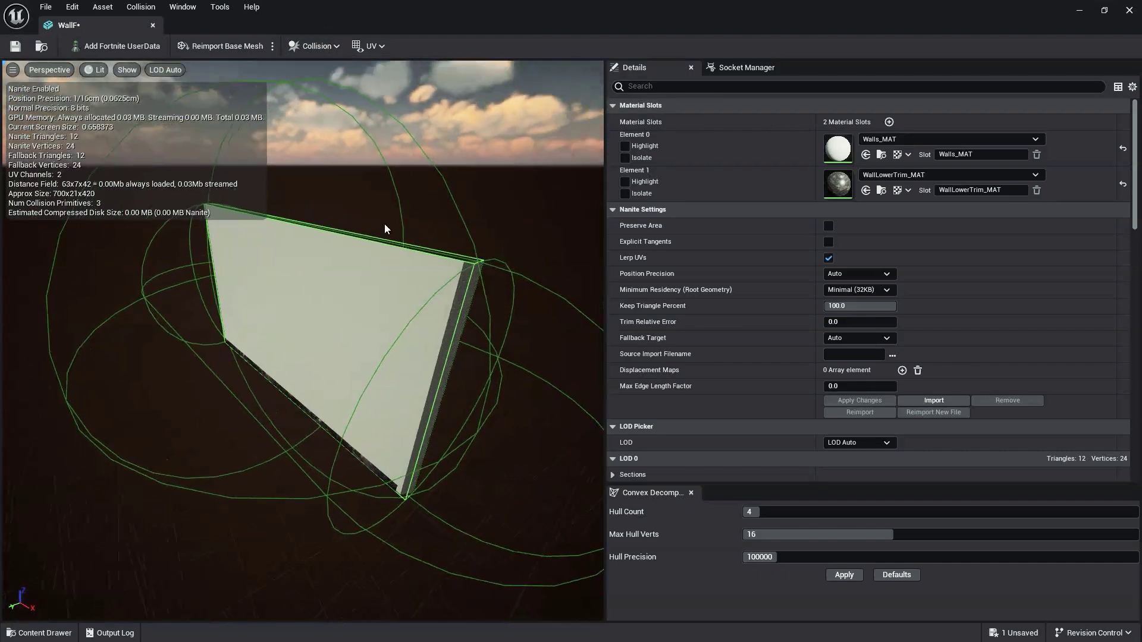
Remove all collision from the WallF mesh and add a single box simplified collision.
click(319, 44)
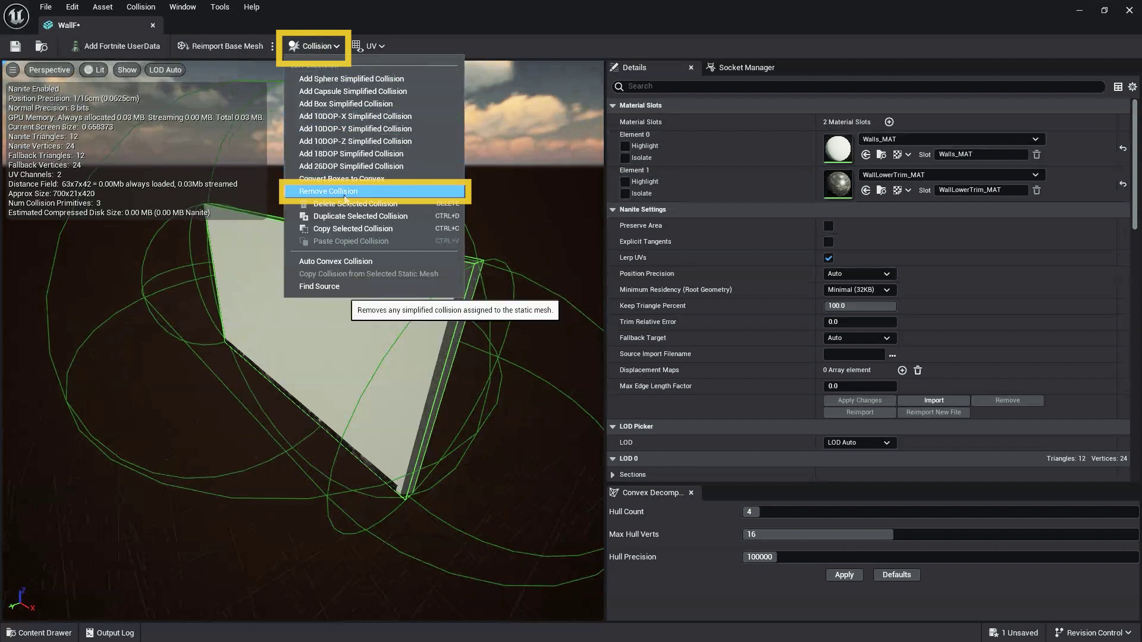
click(345, 197)
drag(345, 197, 383, 155)
click(312, 47)
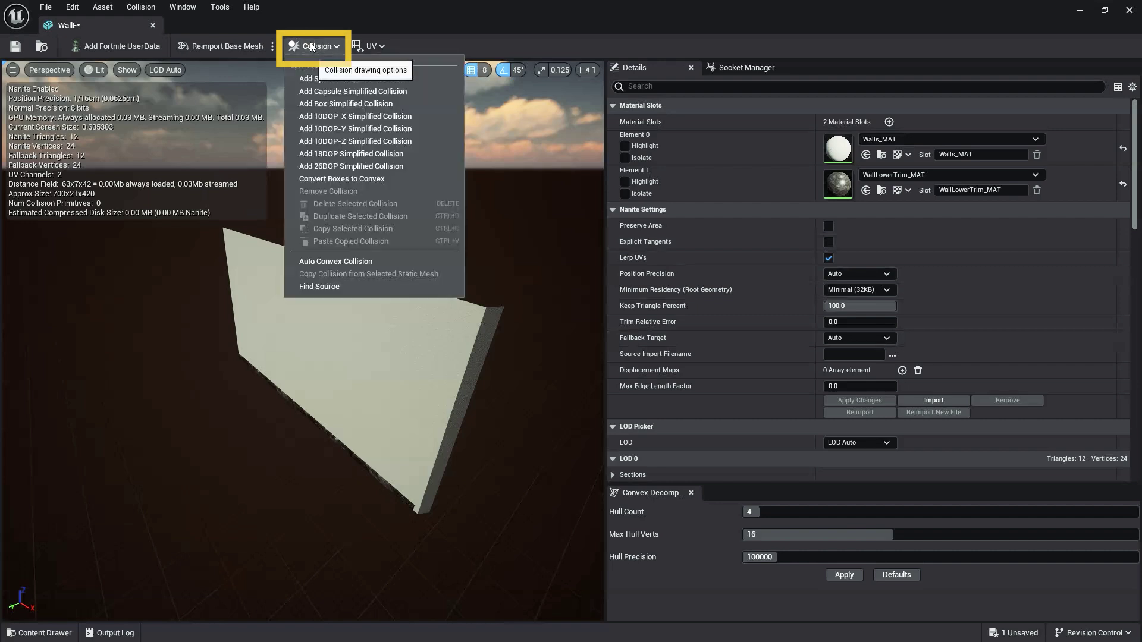
click(365, 104)
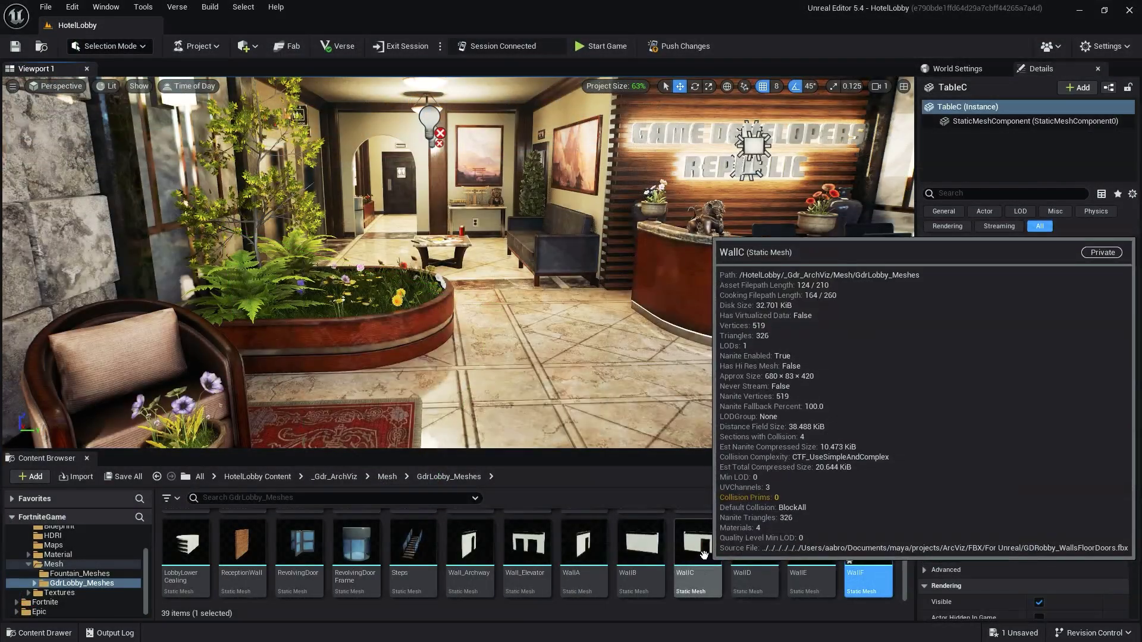
Open the WallC doorway wall mesh and add a box simplified collision to it.
double_click(699, 543)
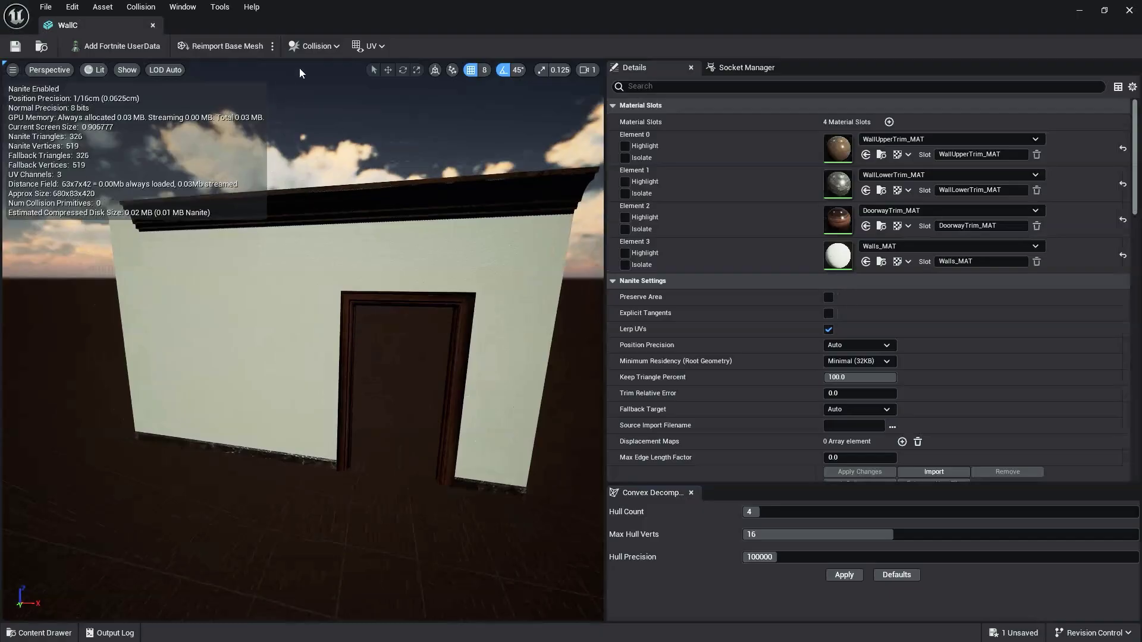
click(313, 48)
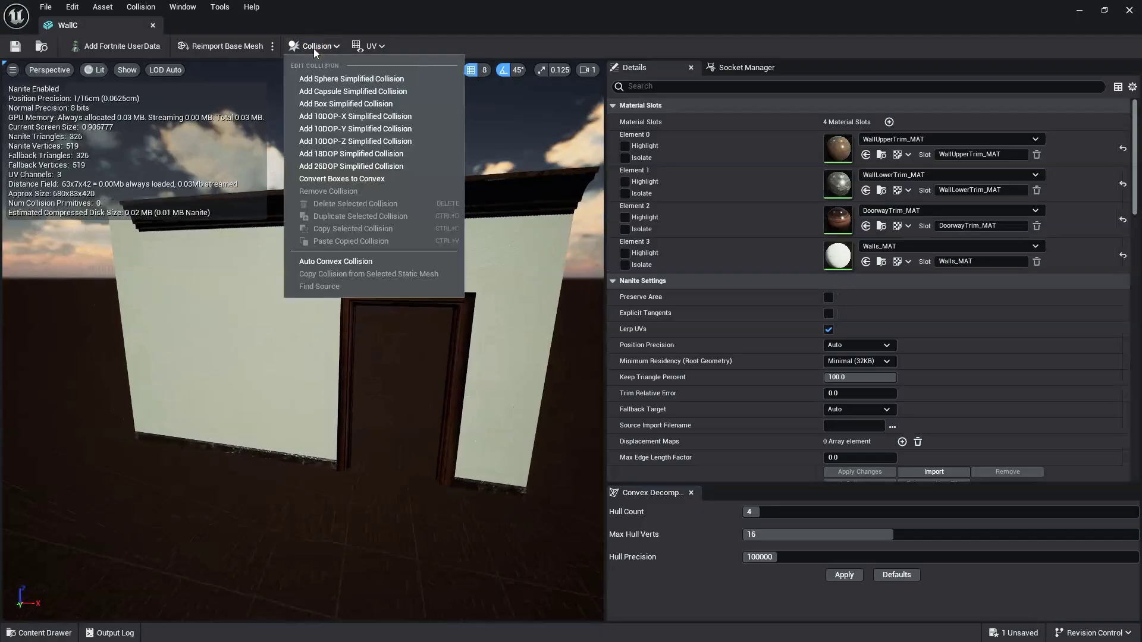
click(347, 104)
drag(348, 103, 333, 89)
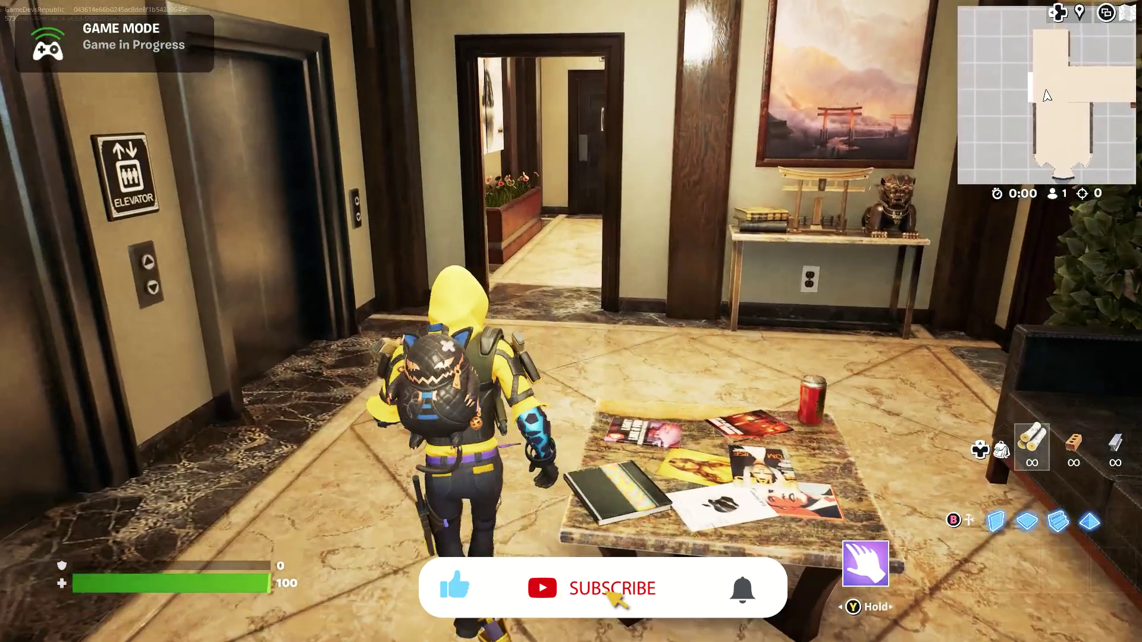
Walk the character into the wall's doorway in the running game to test the box collision.
key(w)
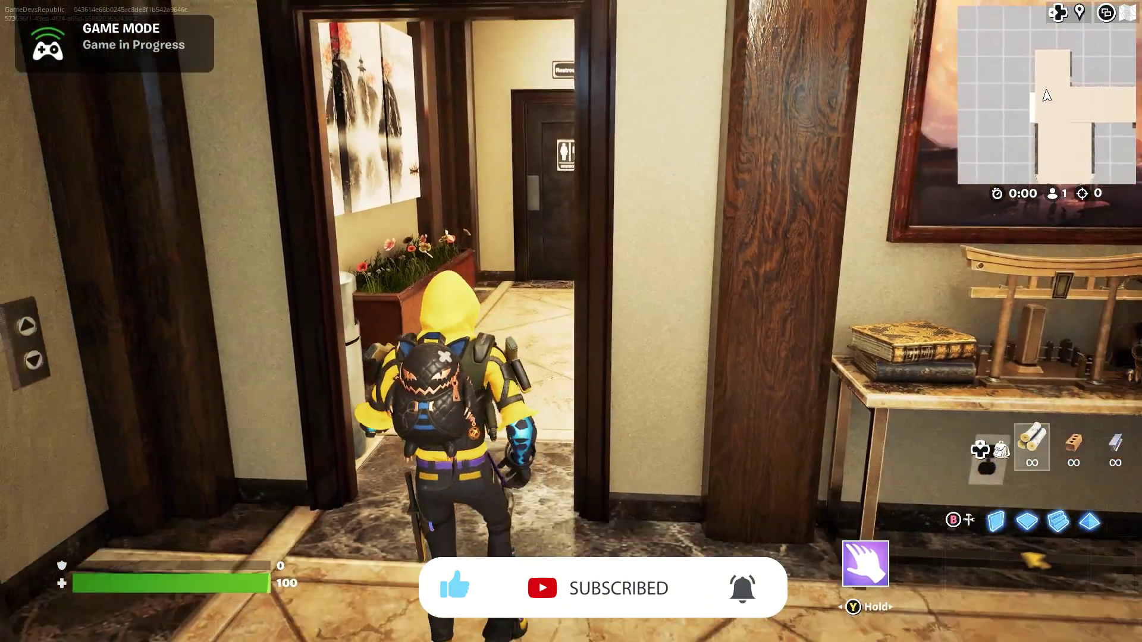
key(w)
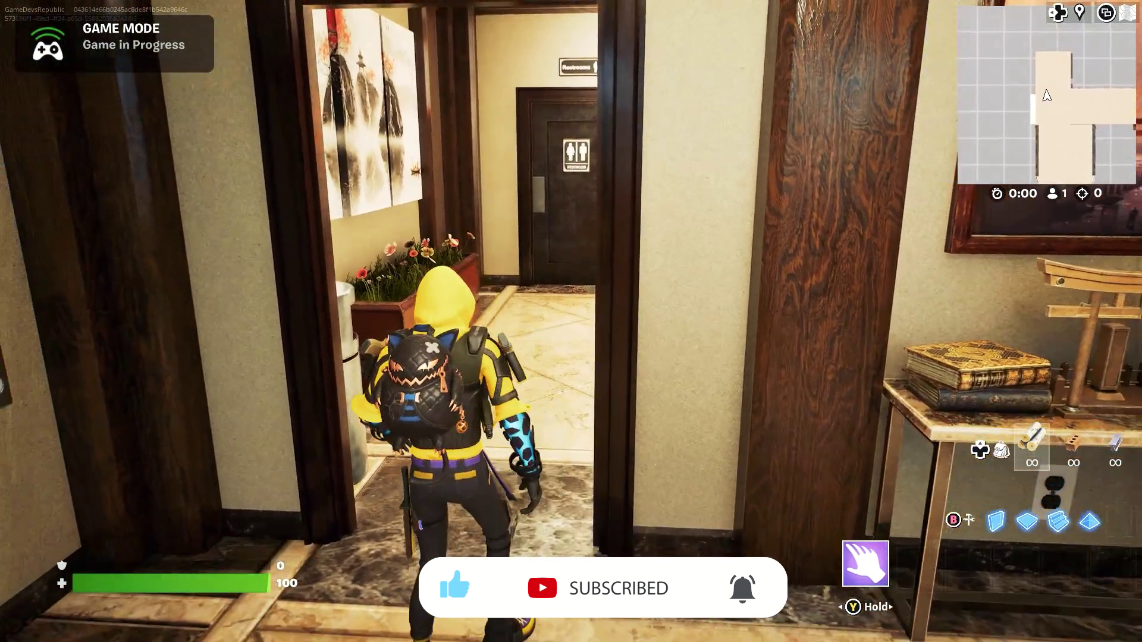
key(d)
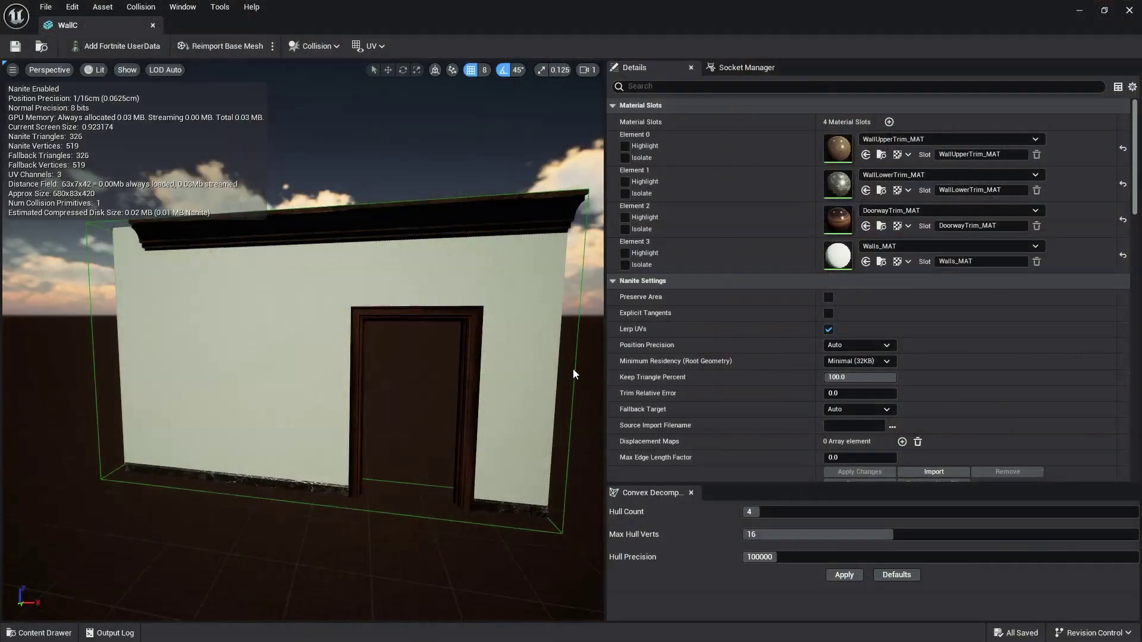
Scale and move the WallC box collision so it covers only the wider wall section beside the doorway.
click(575, 369)
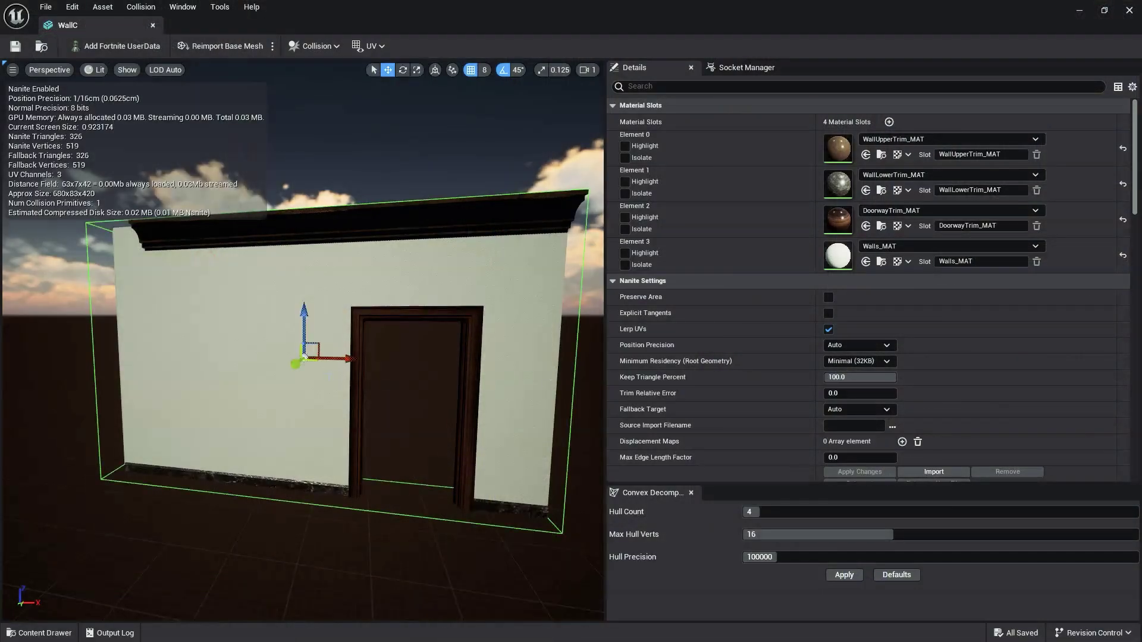
key(r)
right_drag(386, 364, 404, 389)
drag(285, 318, 298, 314)
right_drag(297, 314, 213, 409)
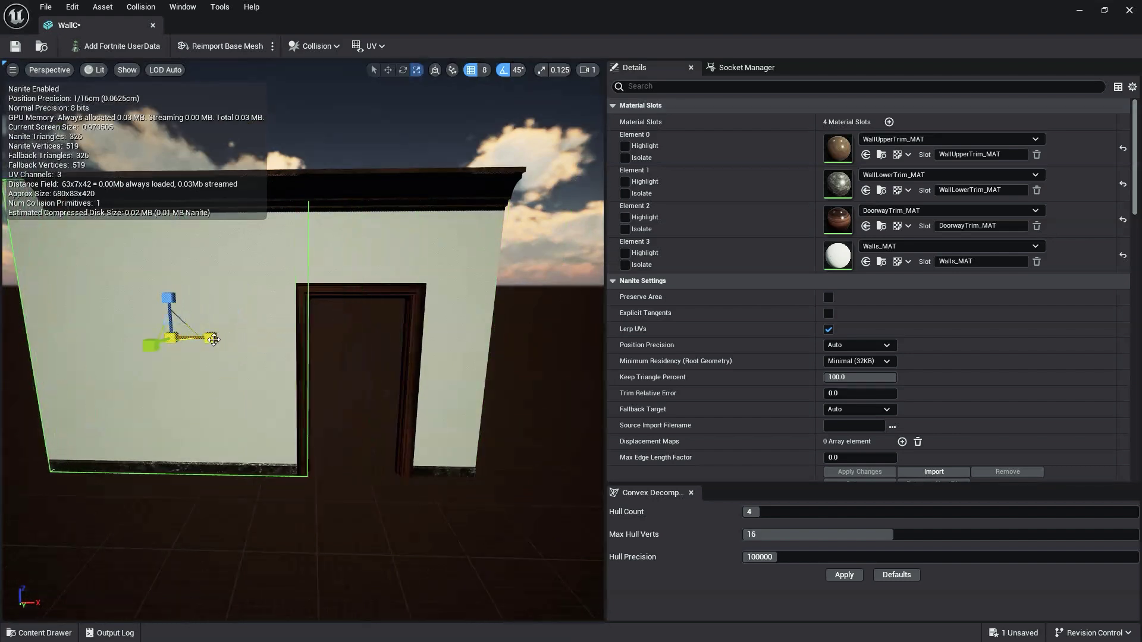
Duplicate the box collision and fit the copies to the narrow wall section and the area above the doorway.
key(w)
scroll(248, 339, down, 2)
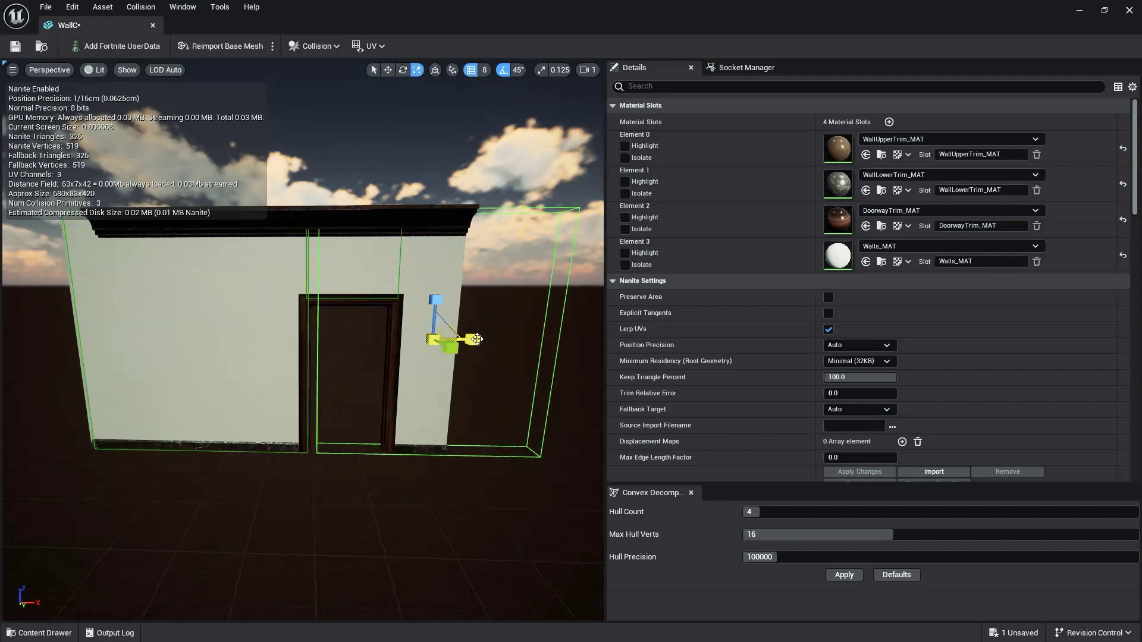
drag(460, 340, 455, 333)
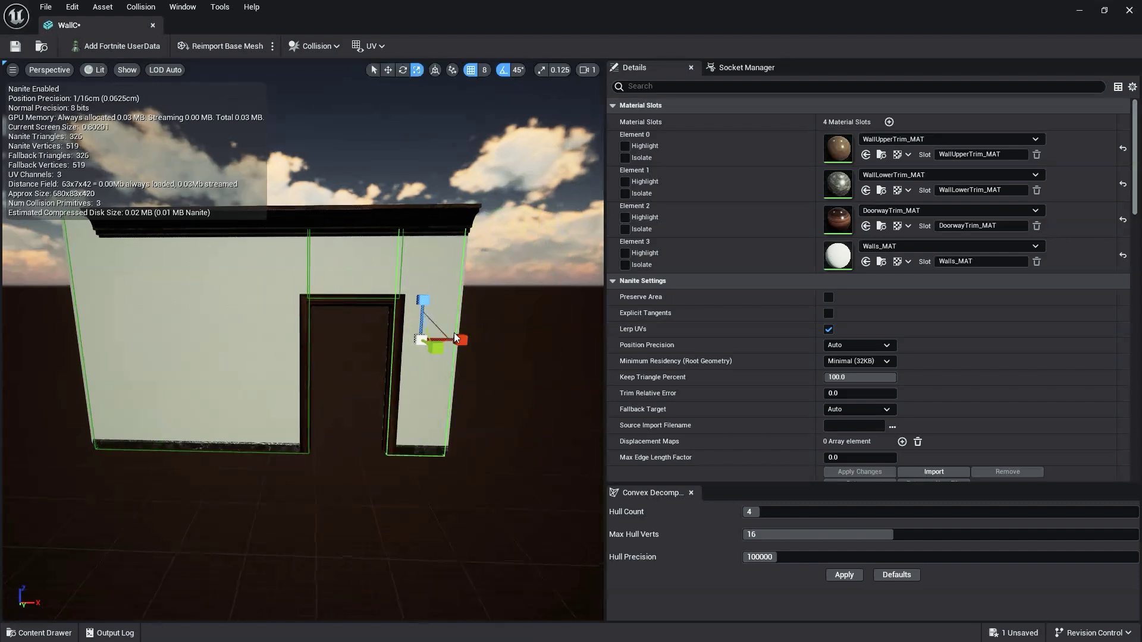
key(w)
right_drag(454, 333, 410, 332)
click(278, 369)
alt+drag(274, 375, 274, 300)
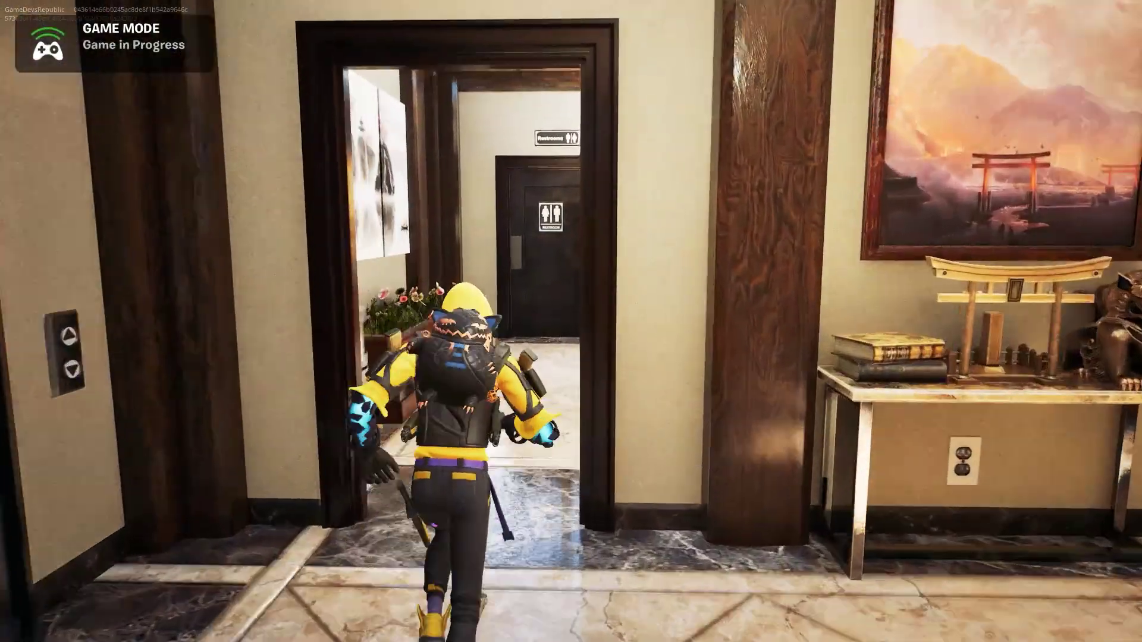
Walk the character back and forth through the doorway in the running game to test the separate box collisions.
key(w)
key(s)
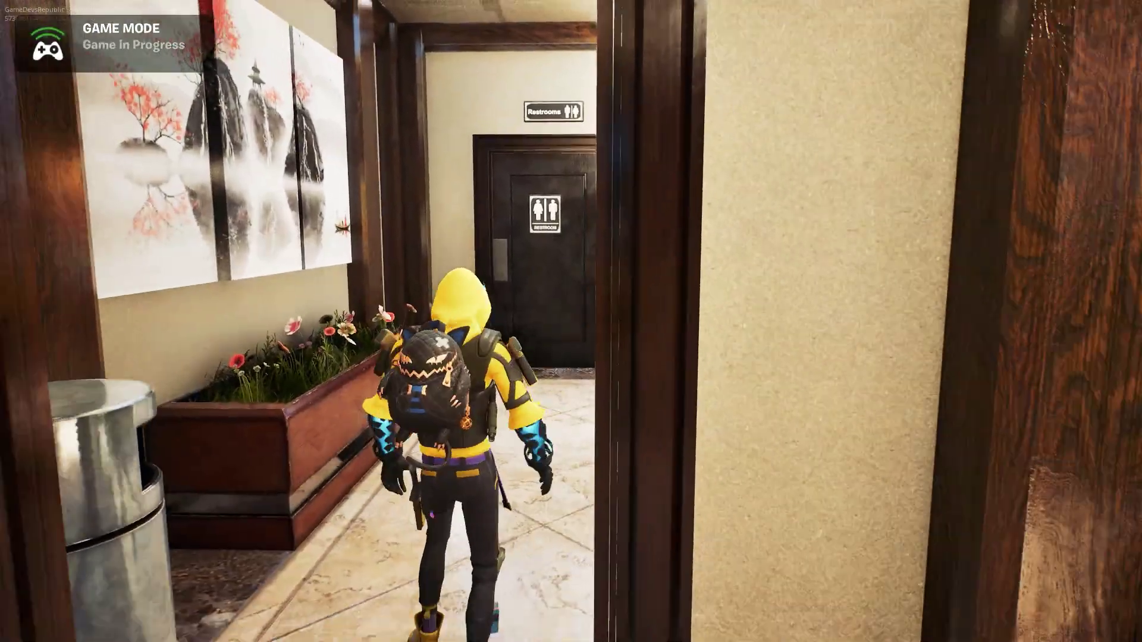
key(d)
key(a)
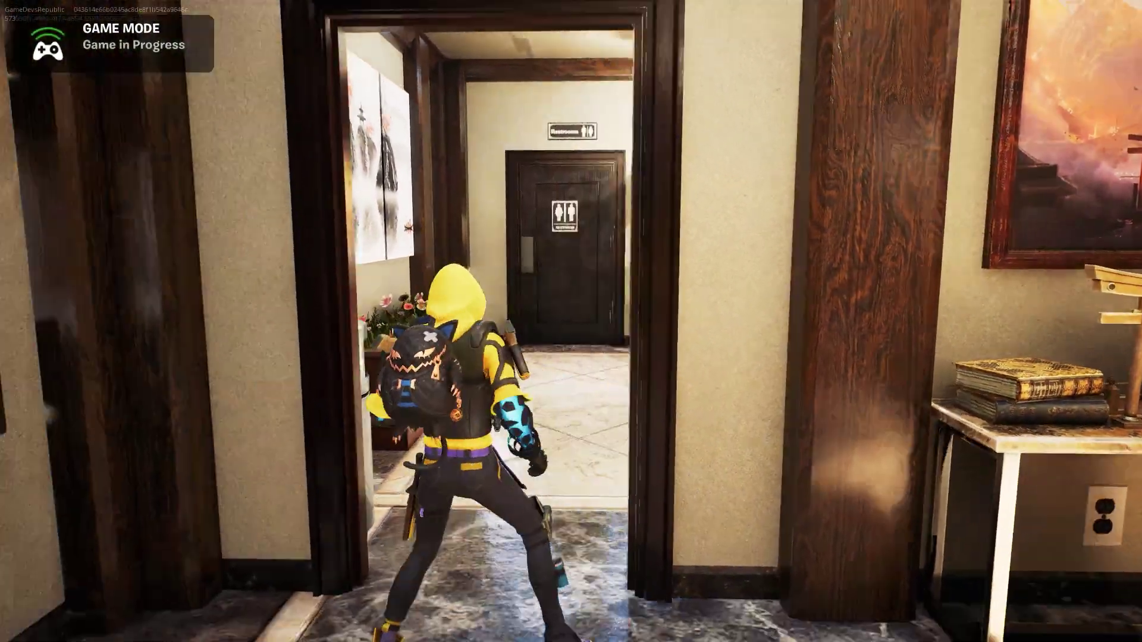
key(d)
key(w)
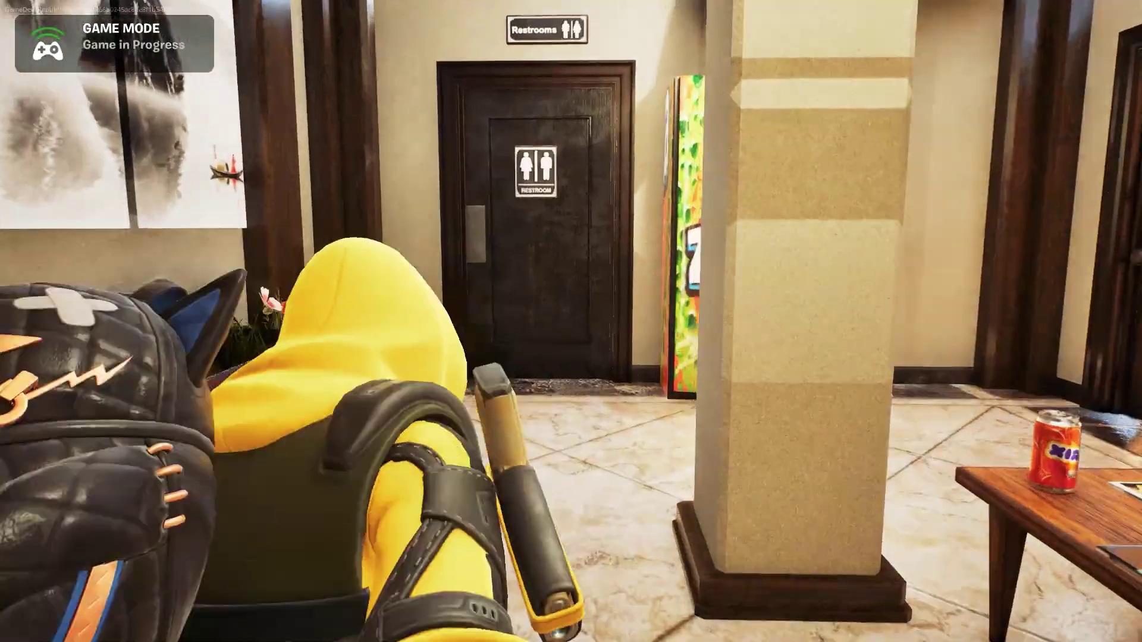
key(s)
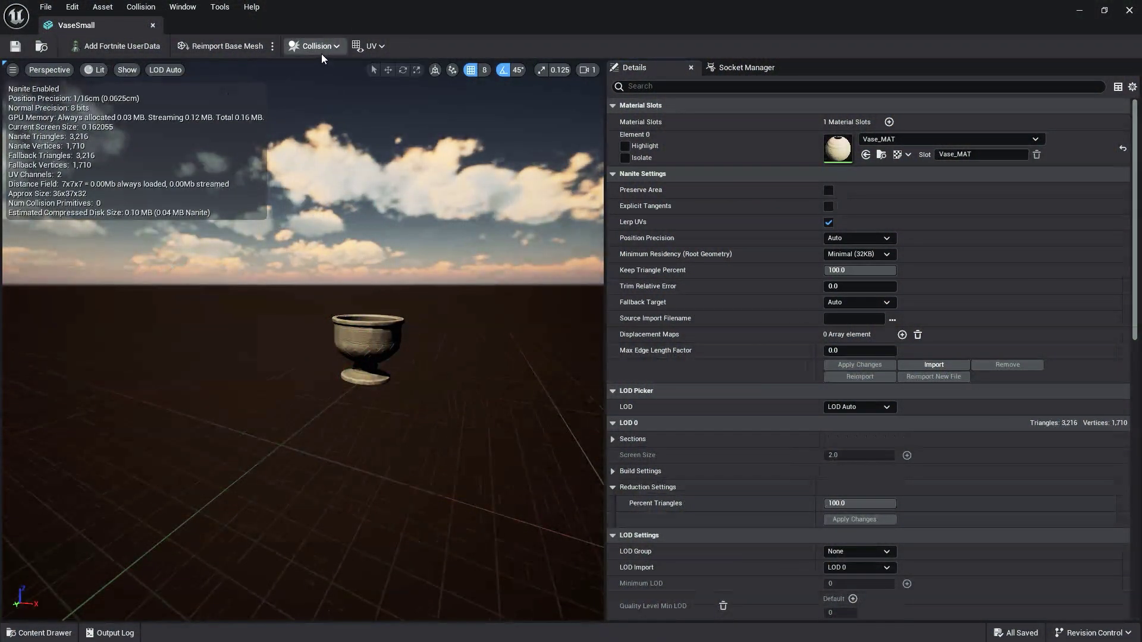
Try a capsule simplified collision on the VaseSmall mesh, check its fit, and remove it.
click(308, 47)
click(306, 45)
click(320, 48)
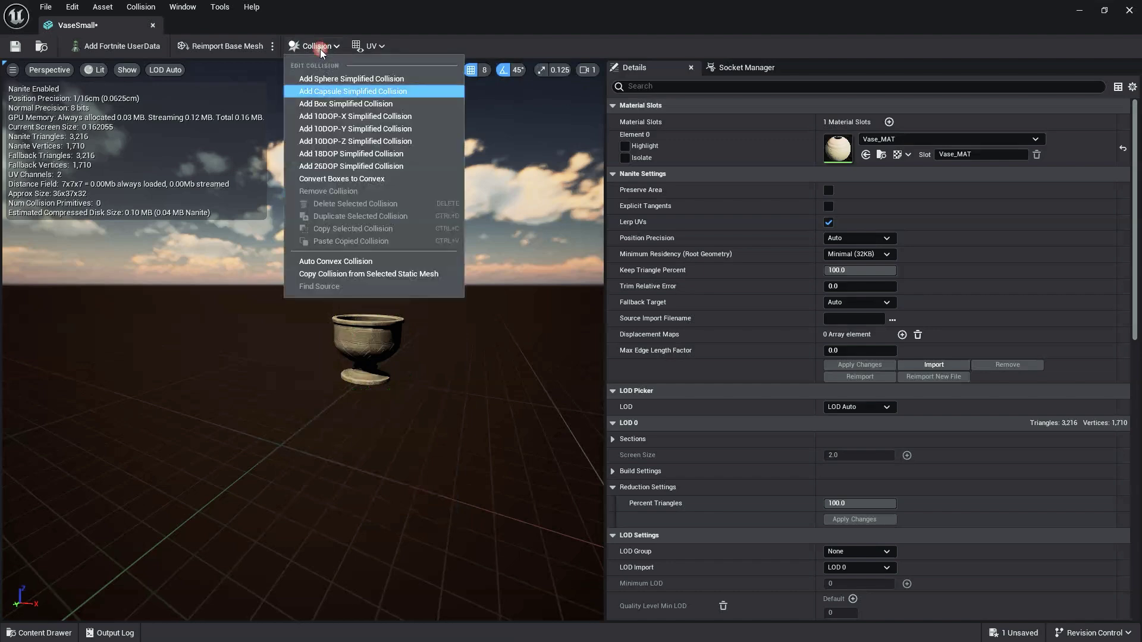
click(344, 93)
right_drag(335, 203, 287, 239)
scroll(336, 203, up, 5)
drag(337, 207, 338, 233)
click(311, 50)
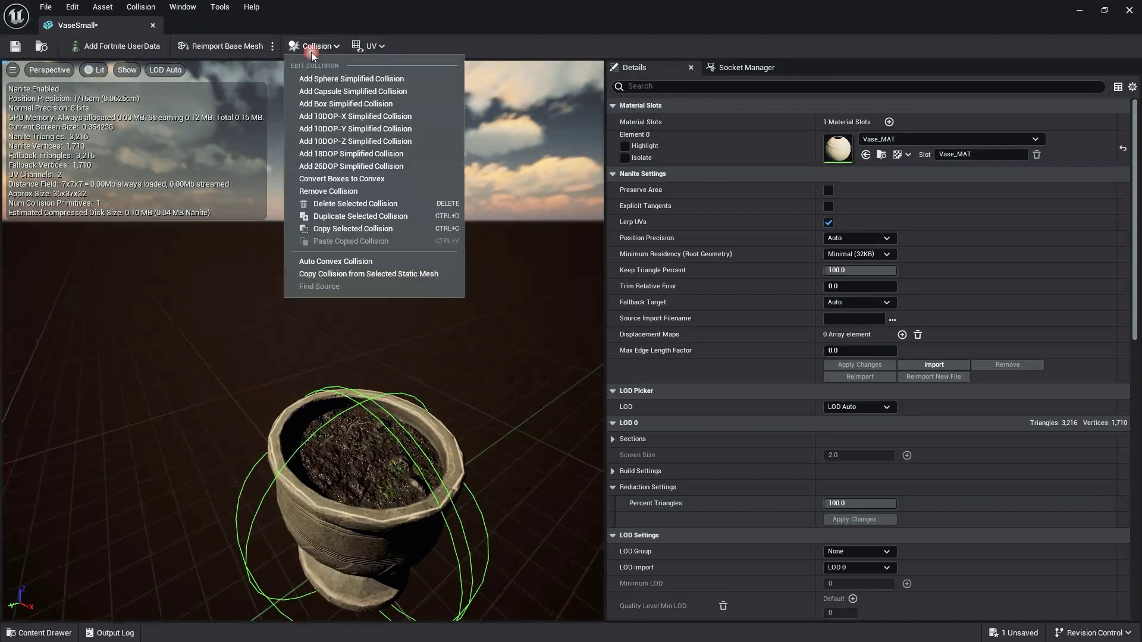
click(332, 192)
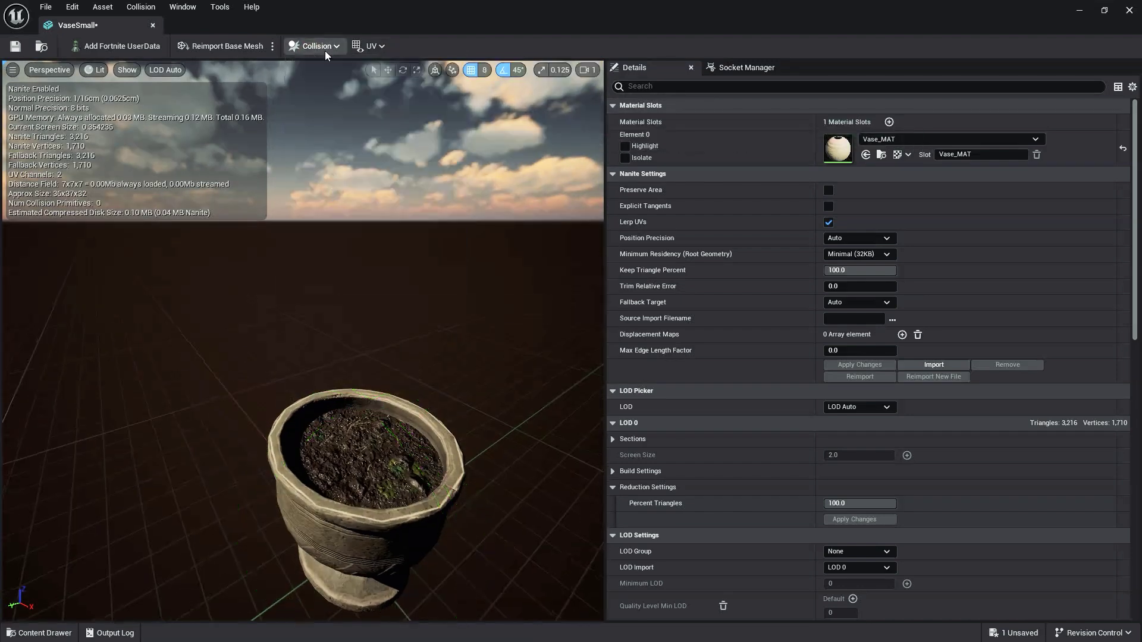
Try a box simplified collision on the vase, check its fit from several angles, and remove it.
click(319, 48)
click(348, 105)
middle_drag(360, 224, 333, 256)
drag(360, 224, 422, 245)
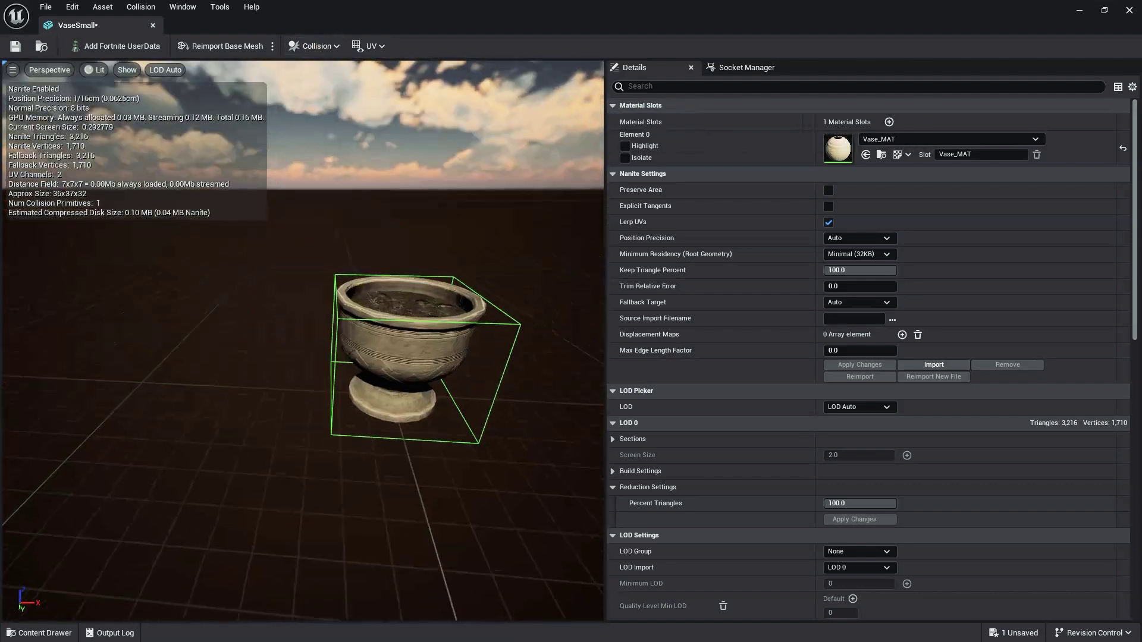
middle_drag(359, 225, 389, 208)
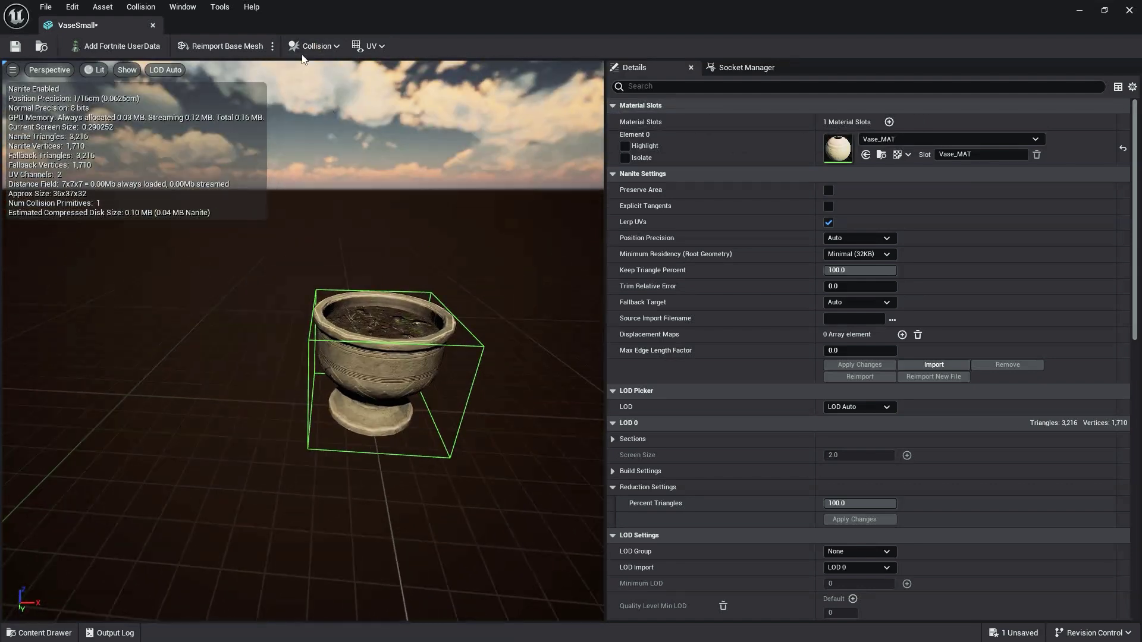
click(303, 39)
click(352, 193)
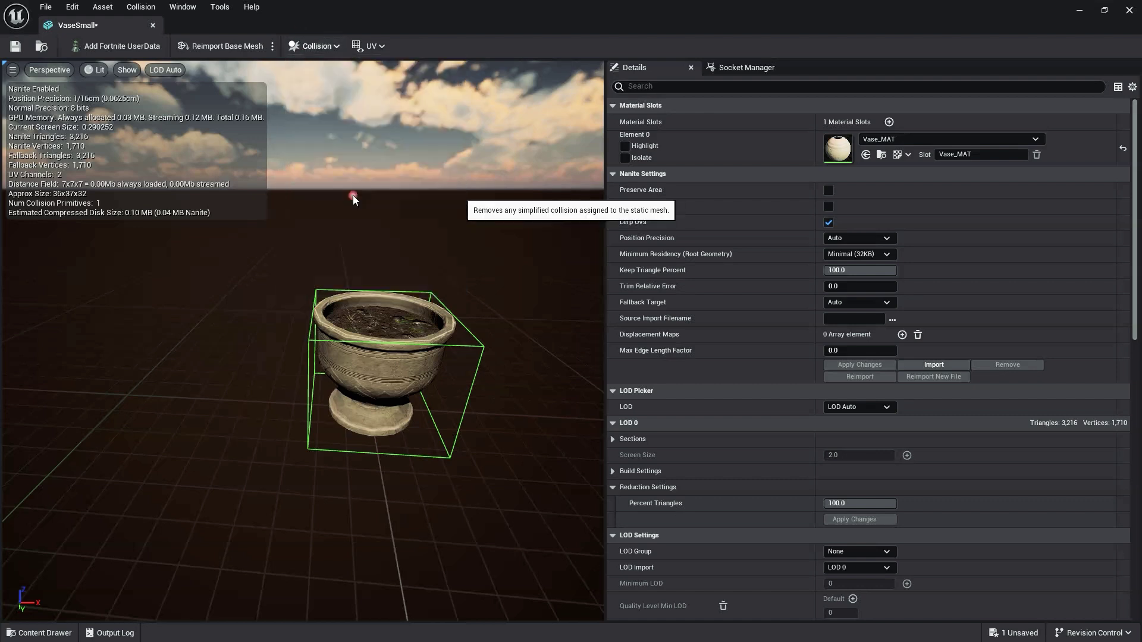
Try a 10DOP-X and a 10DOP-Y simplified collision on the vase, removing each after checking its fit.
click(323, 46)
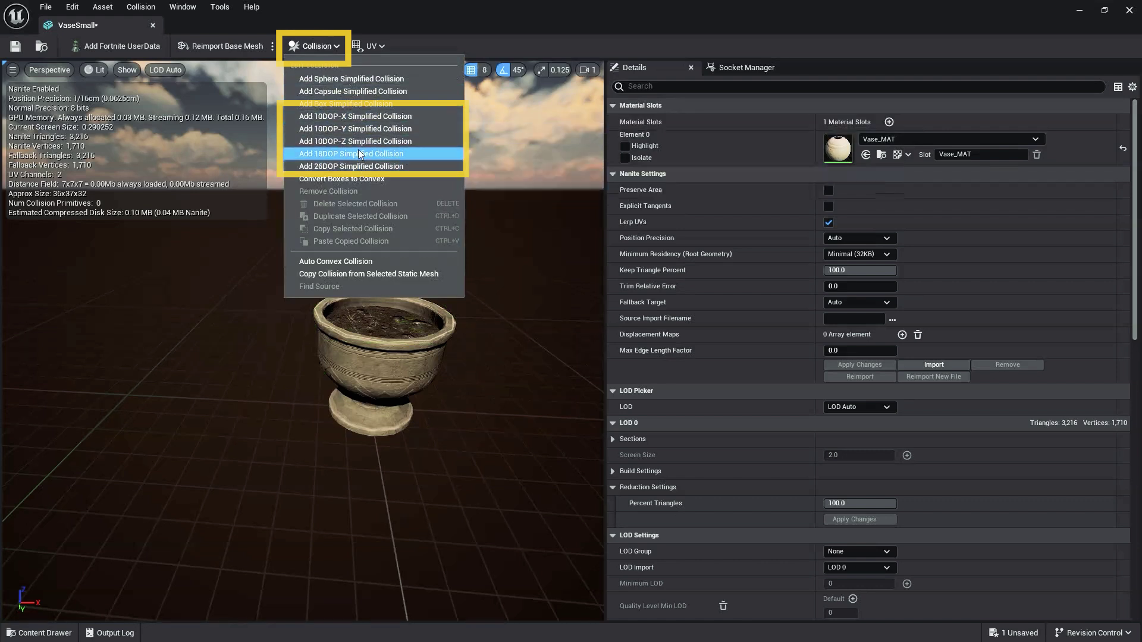
click(361, 117)
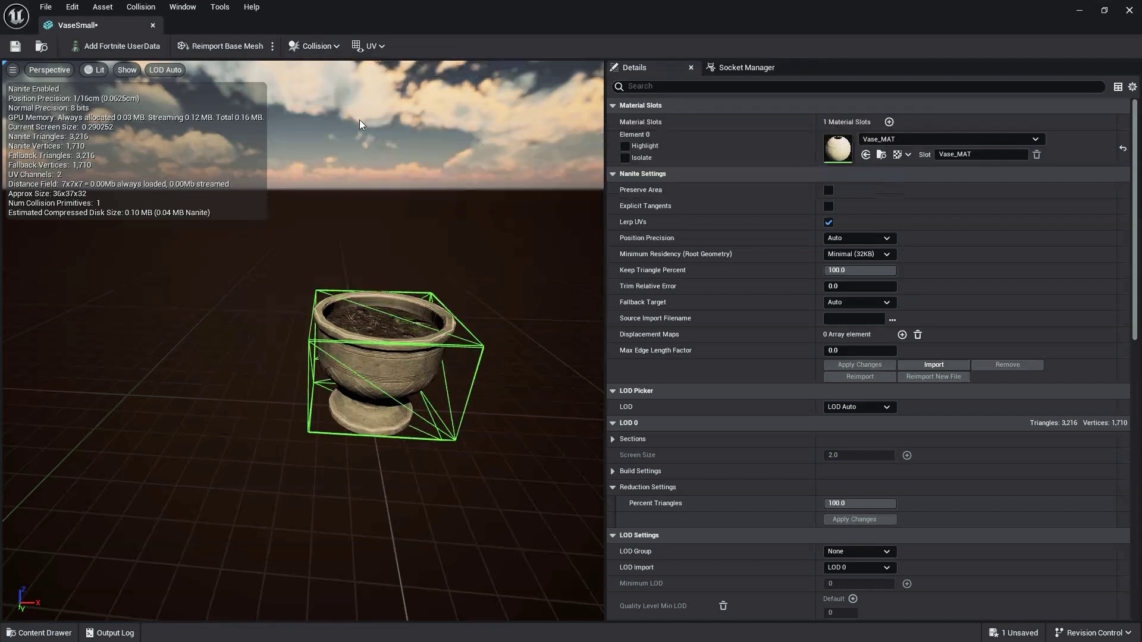
click(316, 47)
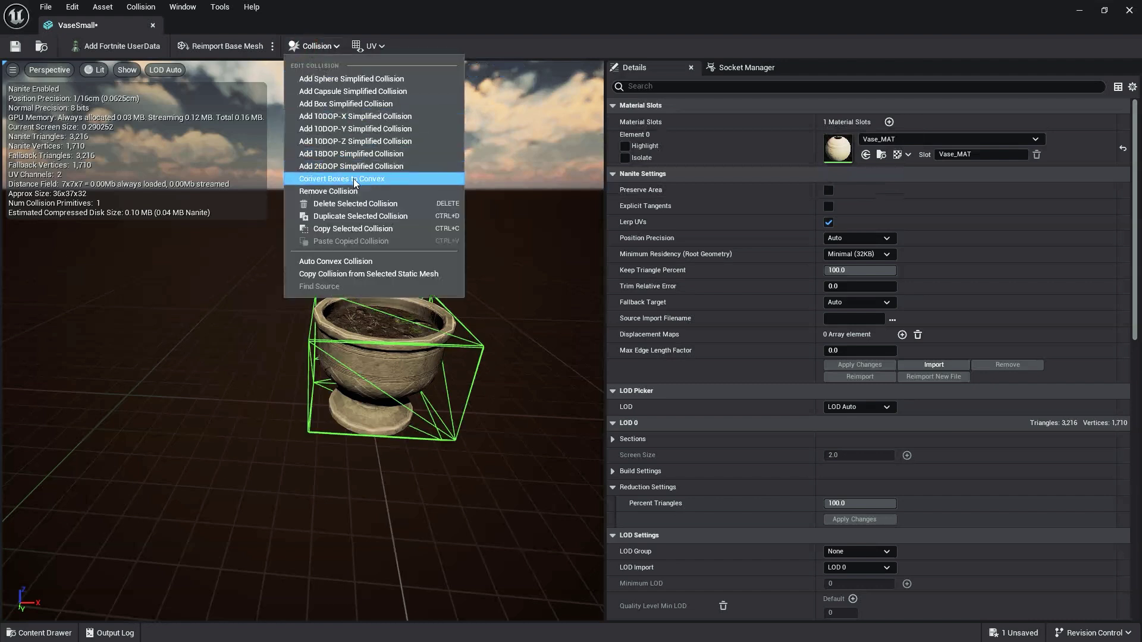
click(351, 193)
click(316, 47)
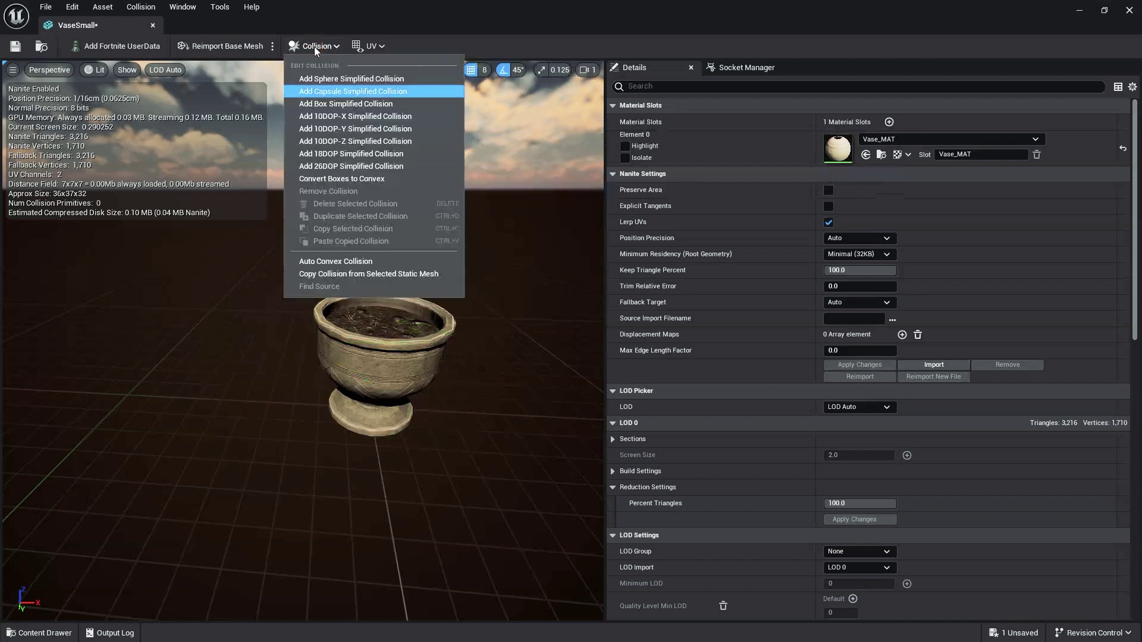
click(360, 129)
drag(382, 224, 335, 233)
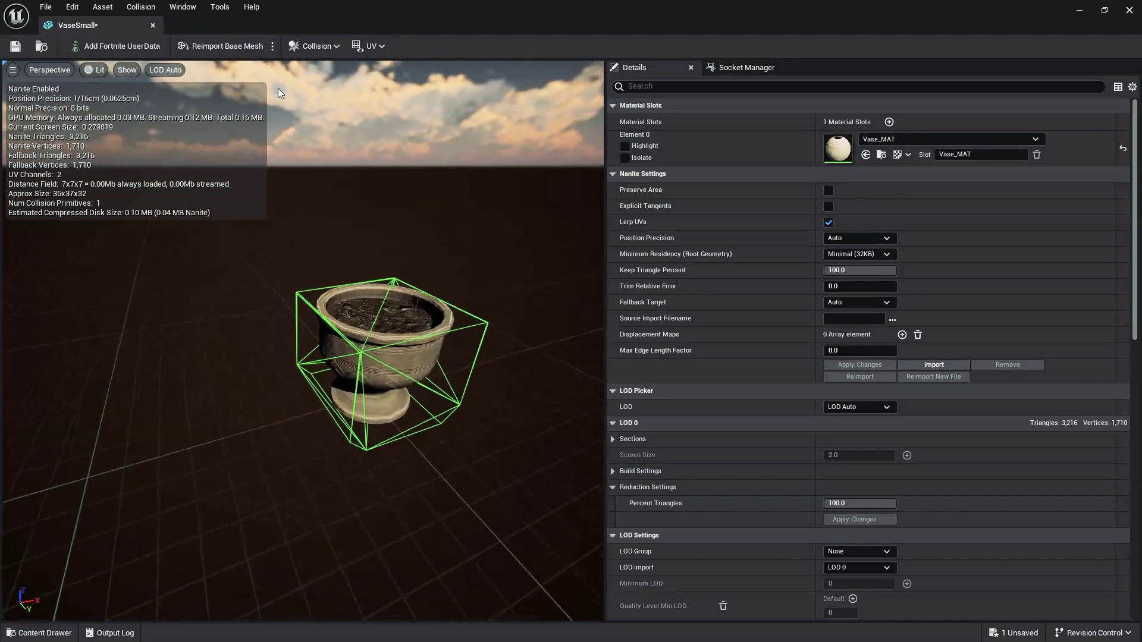
click(305, 44)
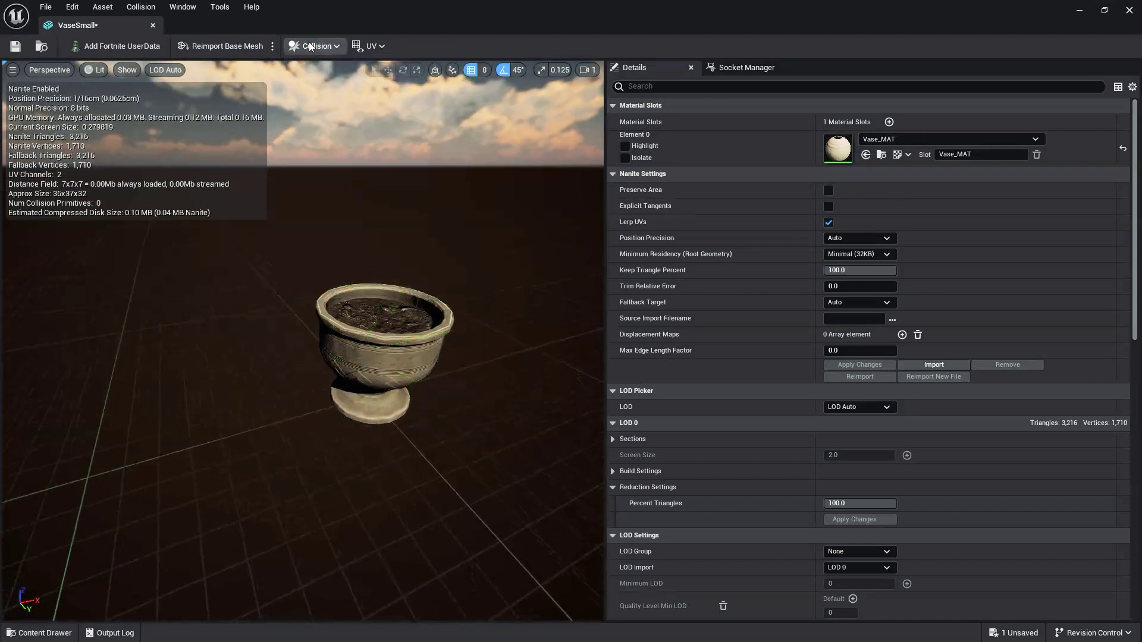
Try a 10DOP-Z simplified collision on the vase, inspect it from all sides, and remove it.
click(308, 46)
click(417, 145)
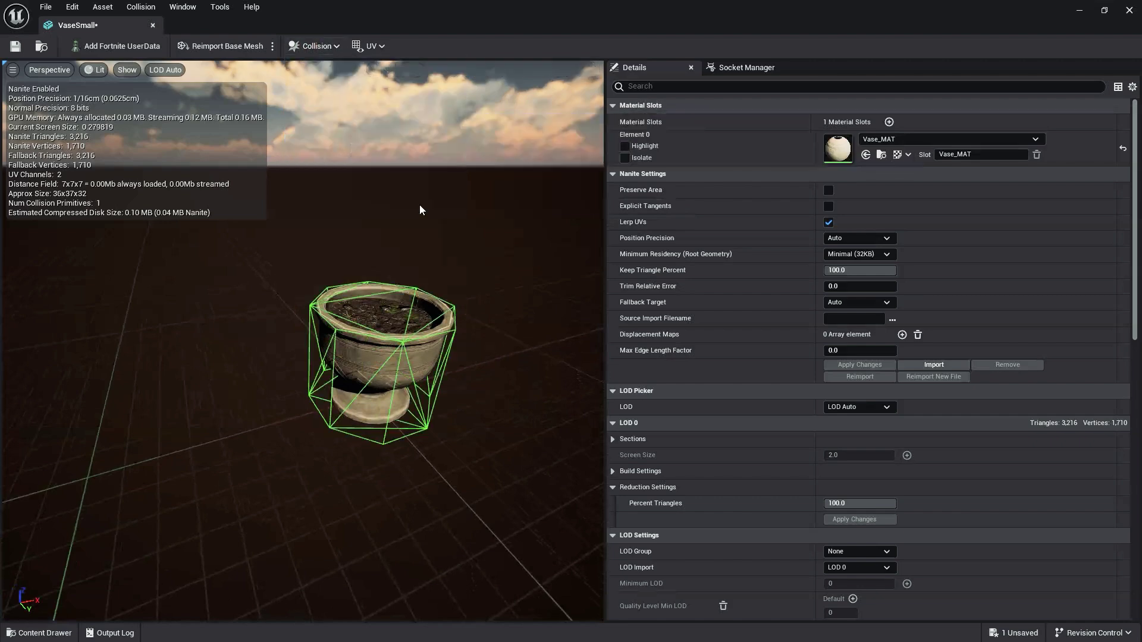
right_drag(304, 340, 342, 357)
right_drag(409, 220, 359, 194)
drag(464, 184, 446, 160)
click(313, 45)
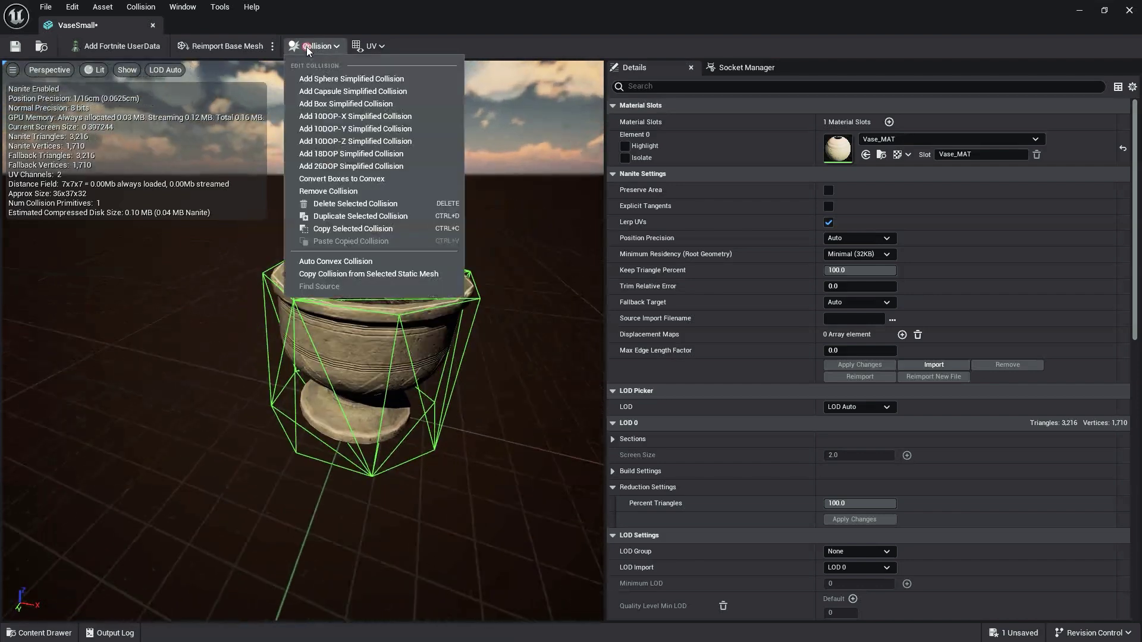
click(351, 192)
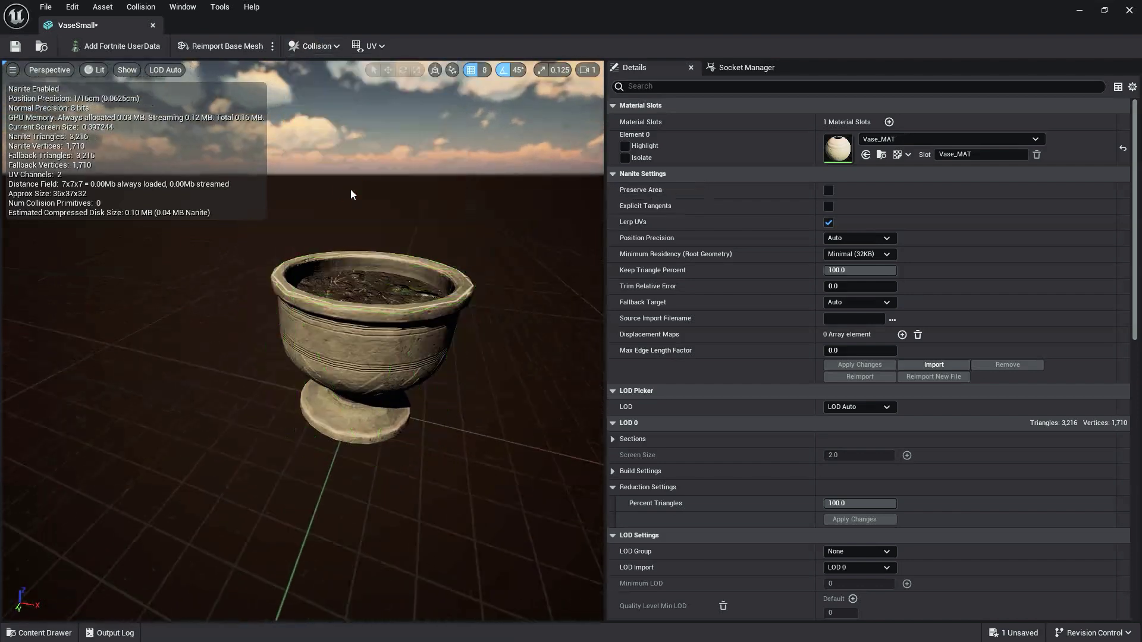
Try an 18DOP simplified collision on the vase, inspect its beveled edges, and delete it.
click(320, 48)
click(345, 152)
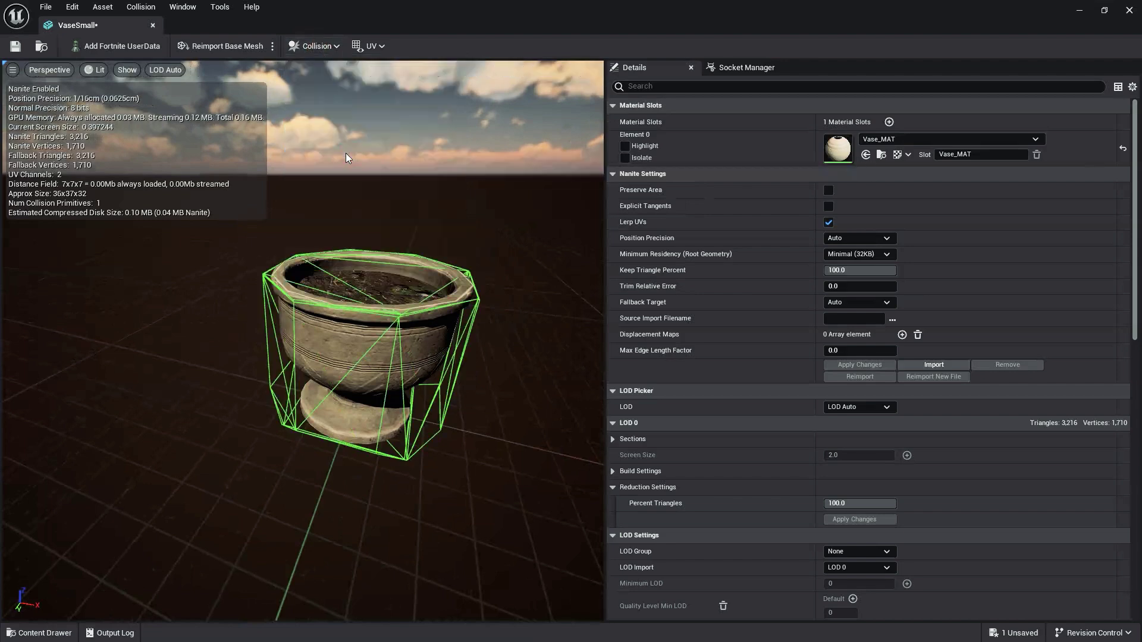
drag(345, 152, 312, 150)
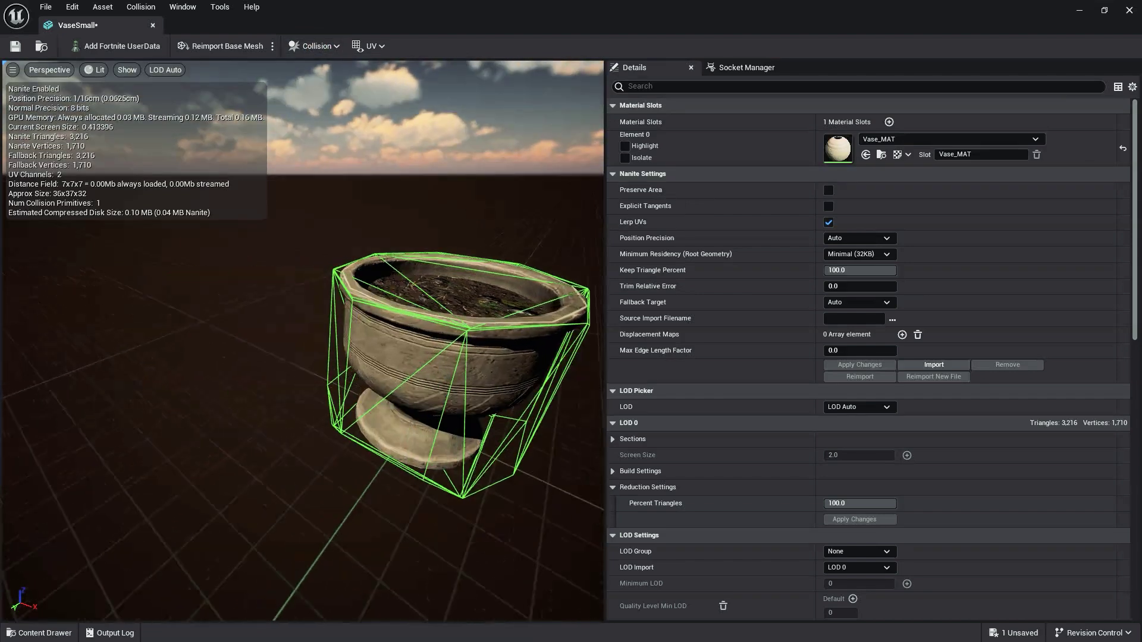
middle_drag(312, 150, 364, 168)
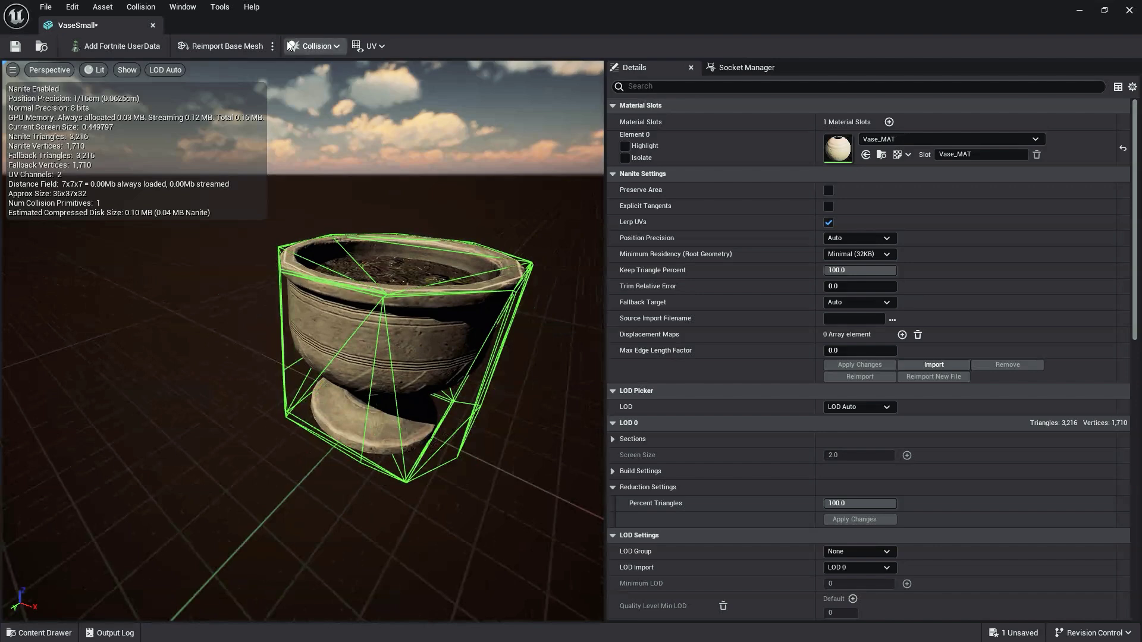
click(289, 46)
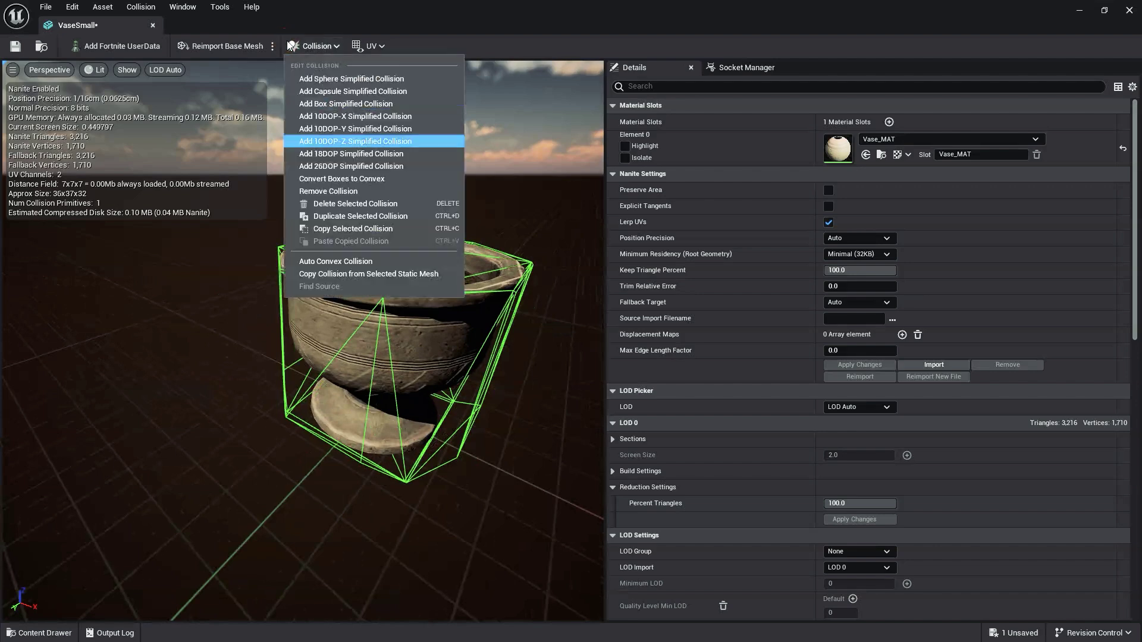
click(352, 202)
Add a 26DOP simplified collision to the VaseSmall mesh and inspect its fit.
click(323, 44)
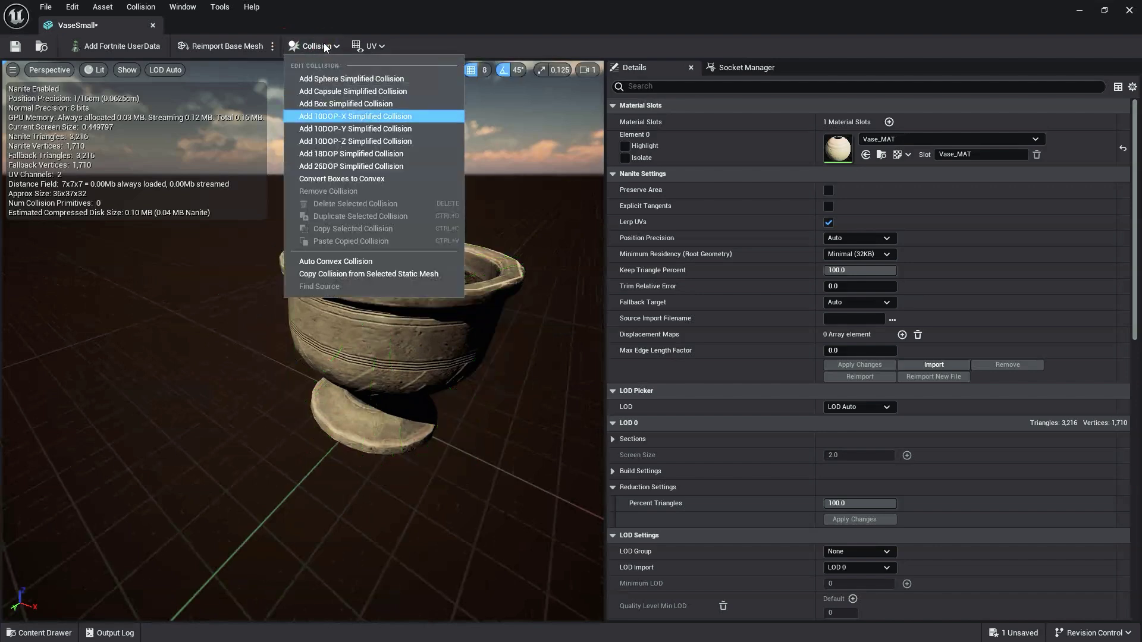
click(351, 166)
drag(417, 209, 297, 216)
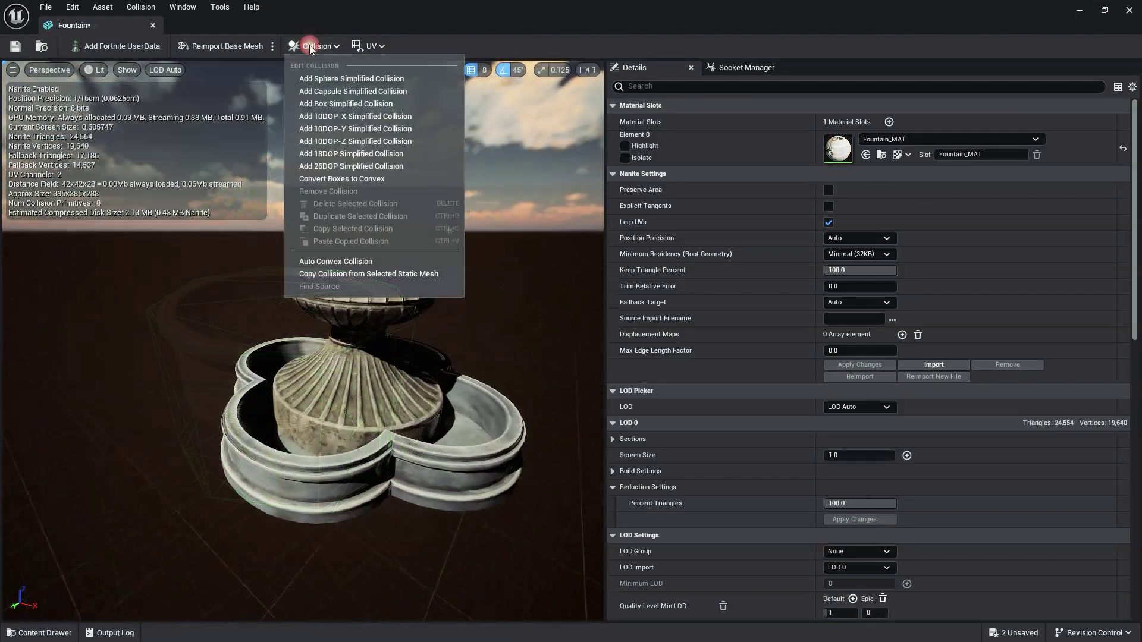
Try 18DOP, 10DOP-Z and 10DOP-X simplified collisions on the fountain, inspect their fit, and remove them all.
click(355, 154)
drag(354, 153, 315, 156)
click(315, 47)
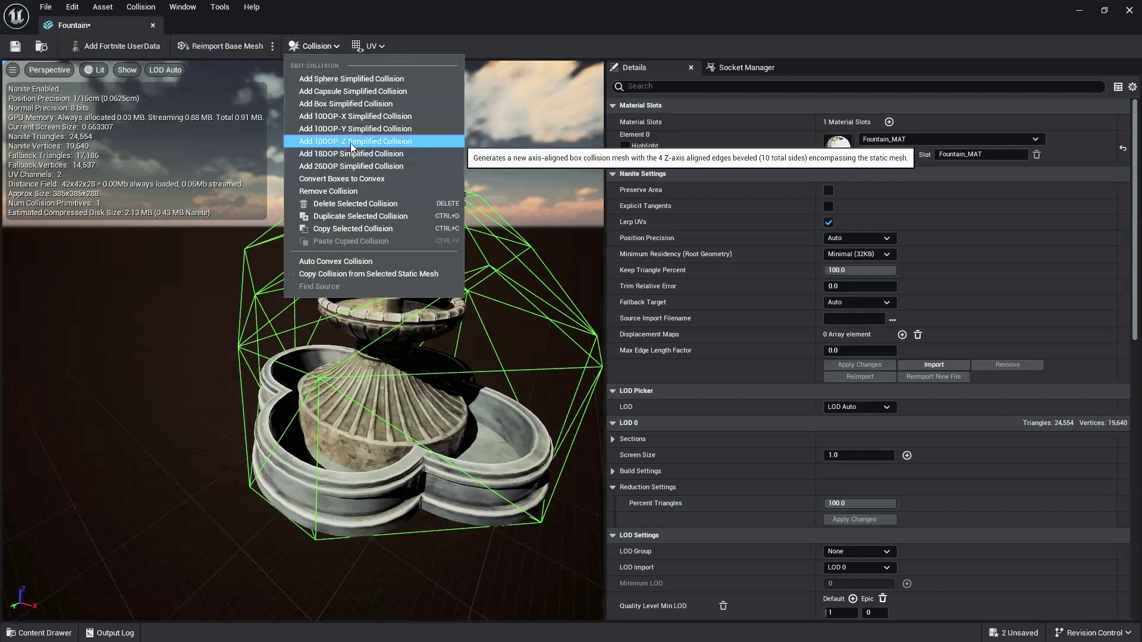
click(351, 141)
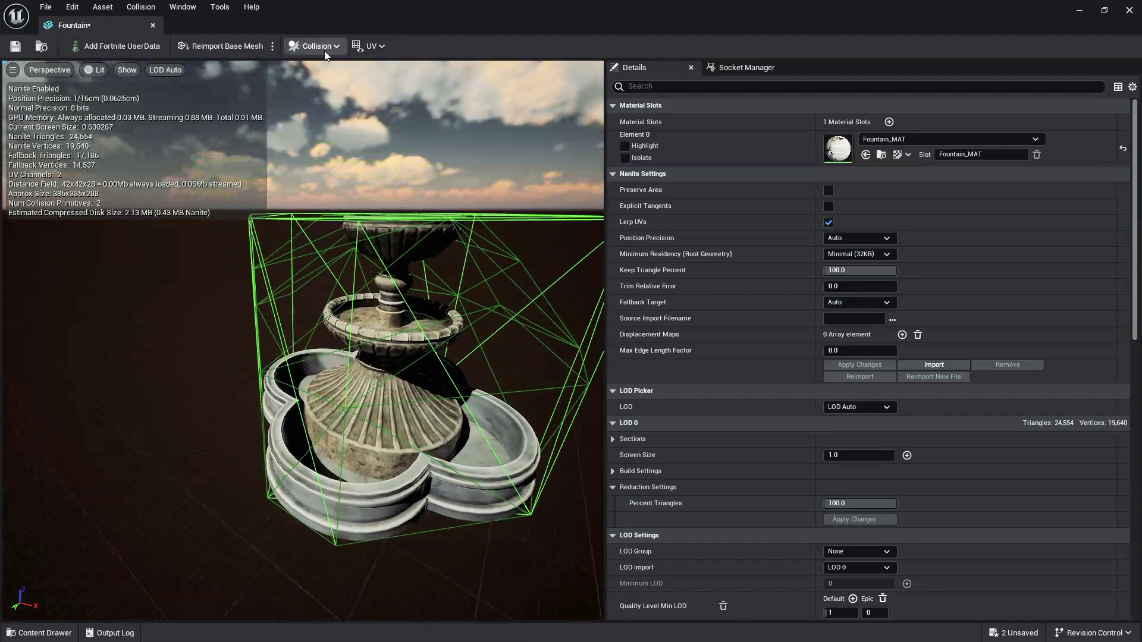
click(315, 46)
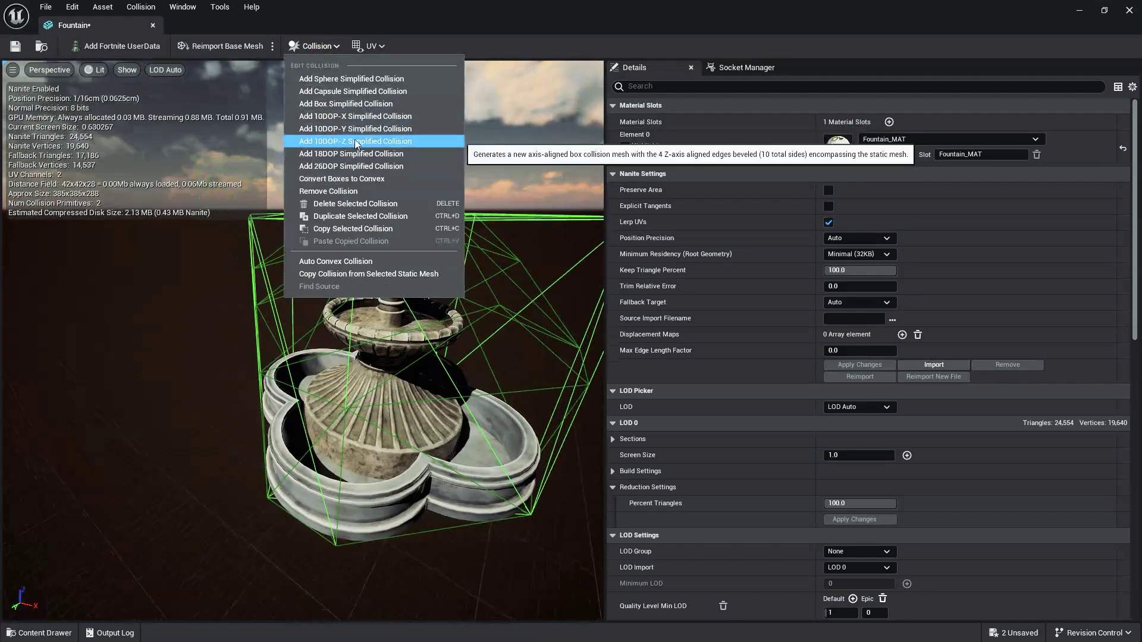
click(384, 117)
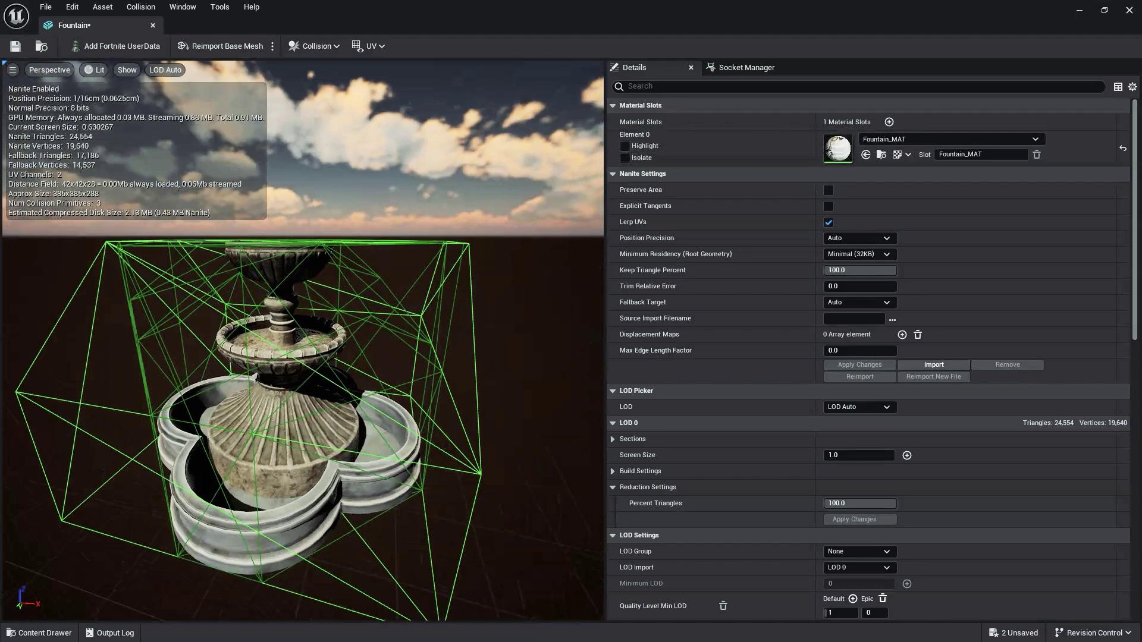
drag(383, 119, 358, 113)
click(314, 47)
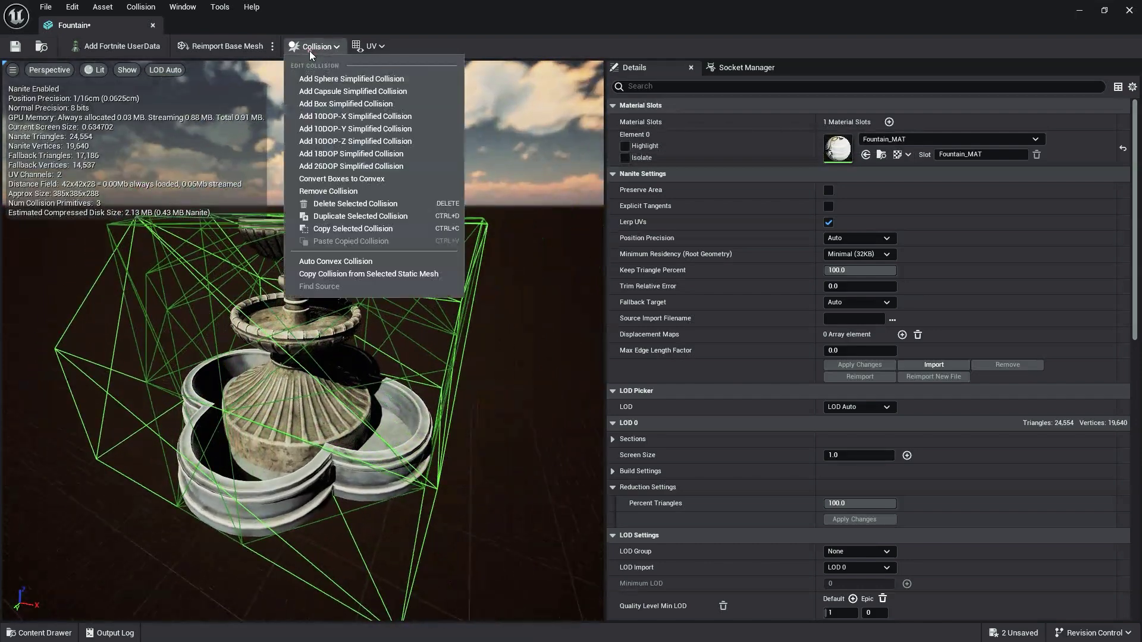
click(328, 191)
drag(360, 188, 419, 225)
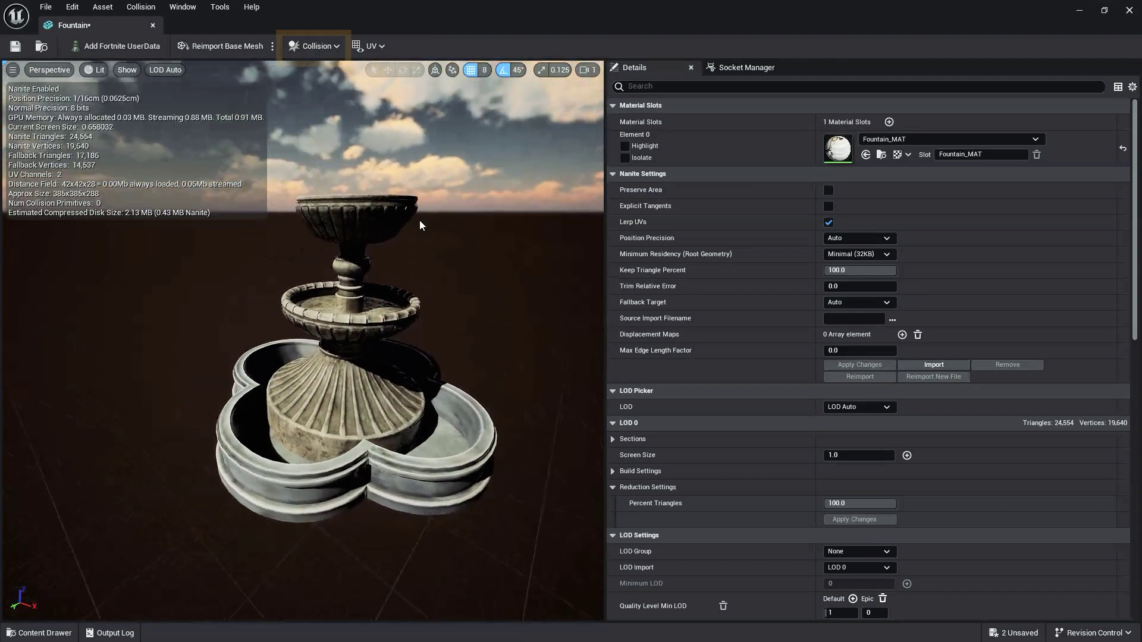
Open Auto Convex Collision for the fountain and set Hull Count to 4 and Max Hull Verts to 16.
click(319, 50)
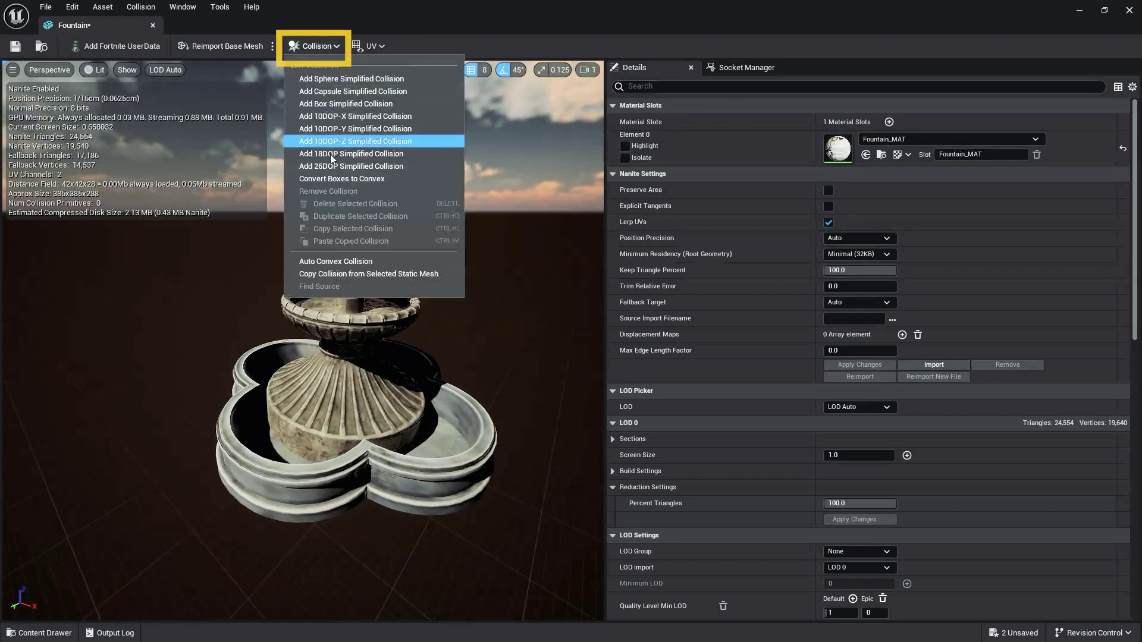
click(388, 266)
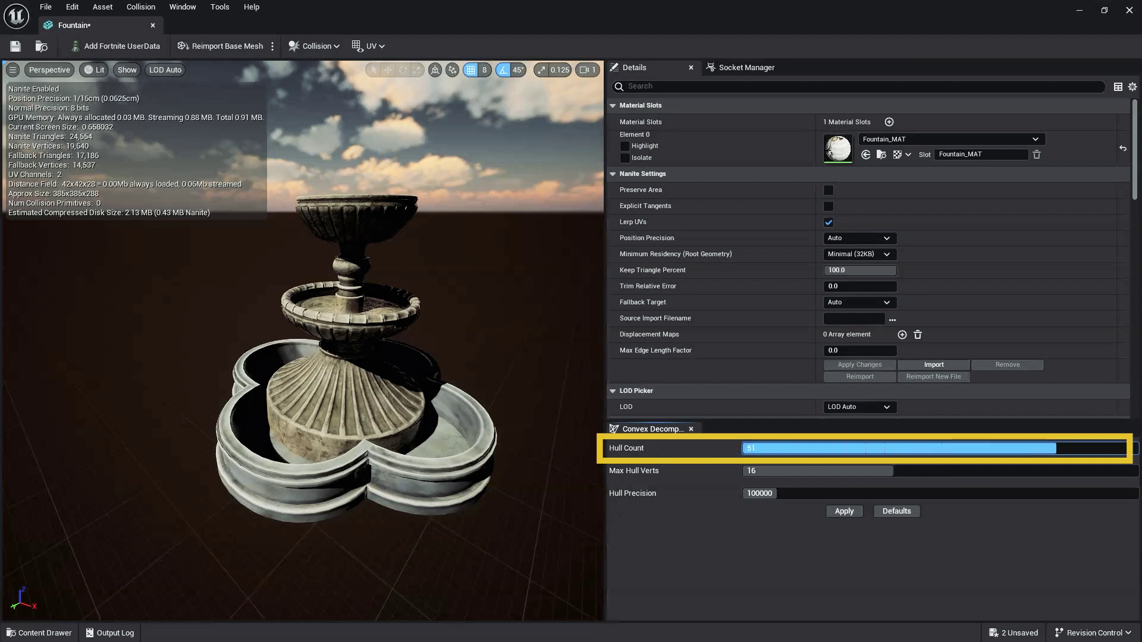
text(4)
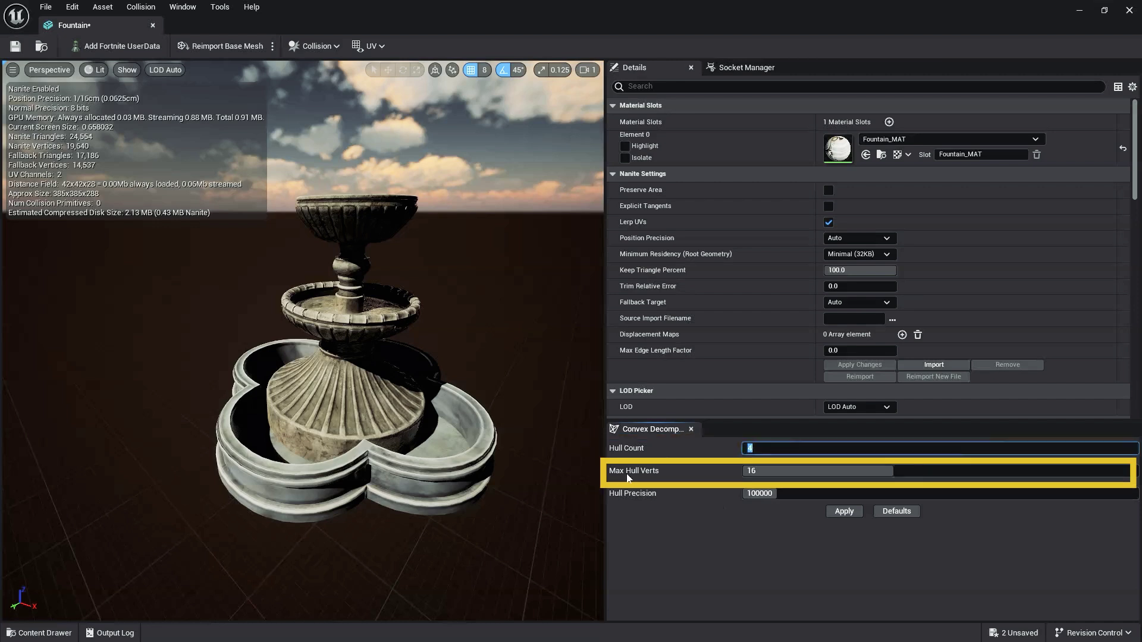
drag(896, 472, 860, 475)
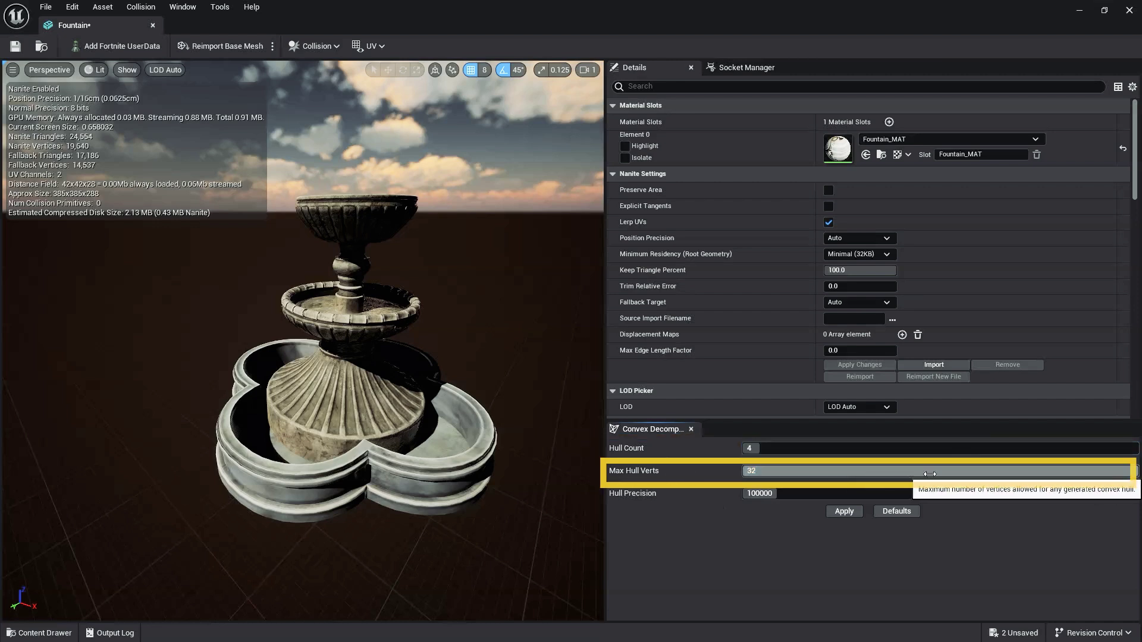
click(882, 475)
text(16)
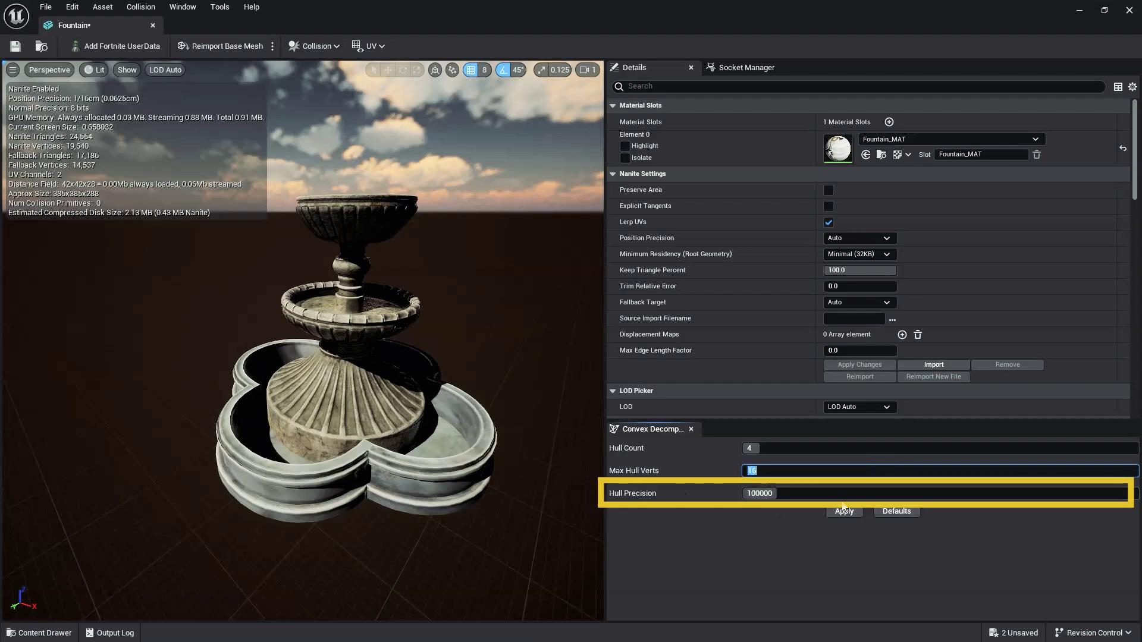
Try the fountain's auto convex collision with a Hull Count of 2 and then 1, checking each fit.
click(751, 448)
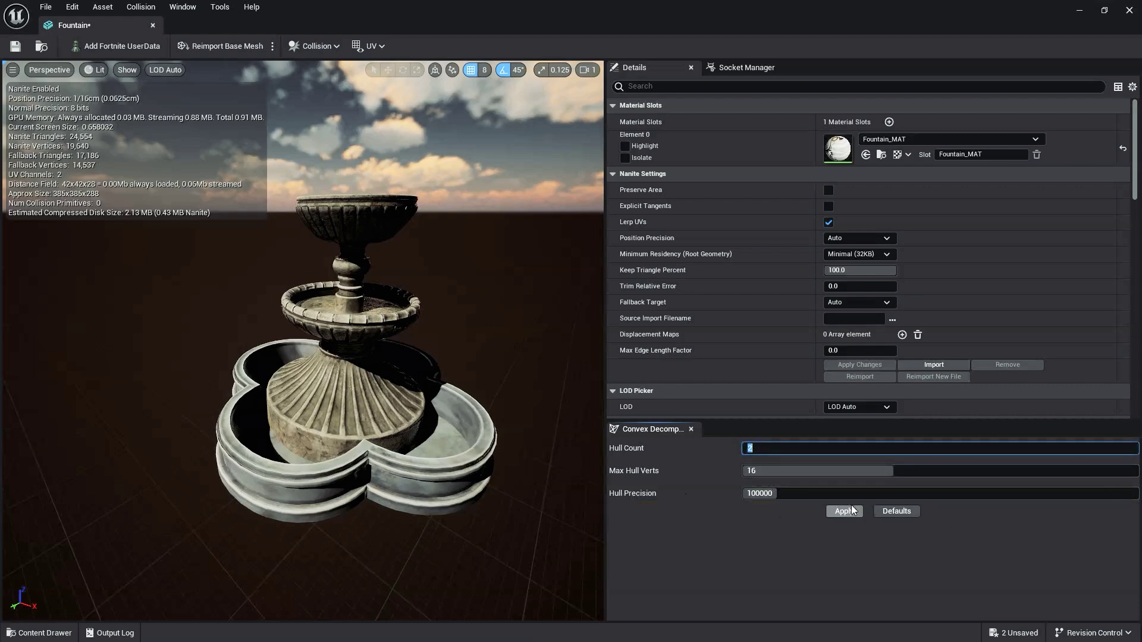
mouse_move(487, 451)
right_down()
mouse_move(470, 442)
mouse_move(487, 450)
right_up()
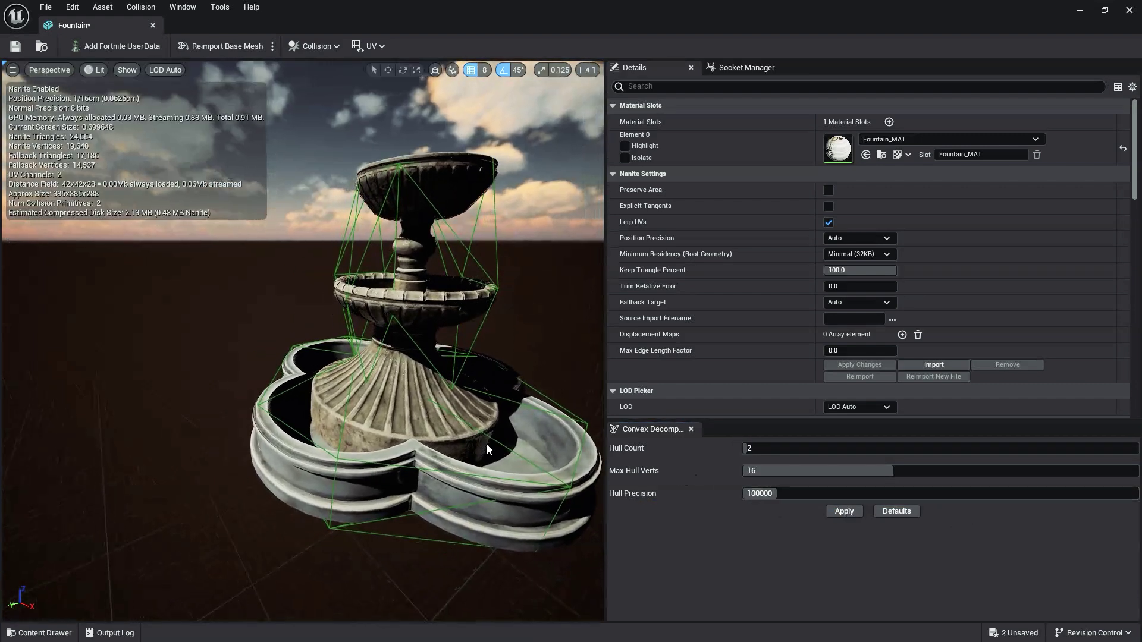
click(850, 515)
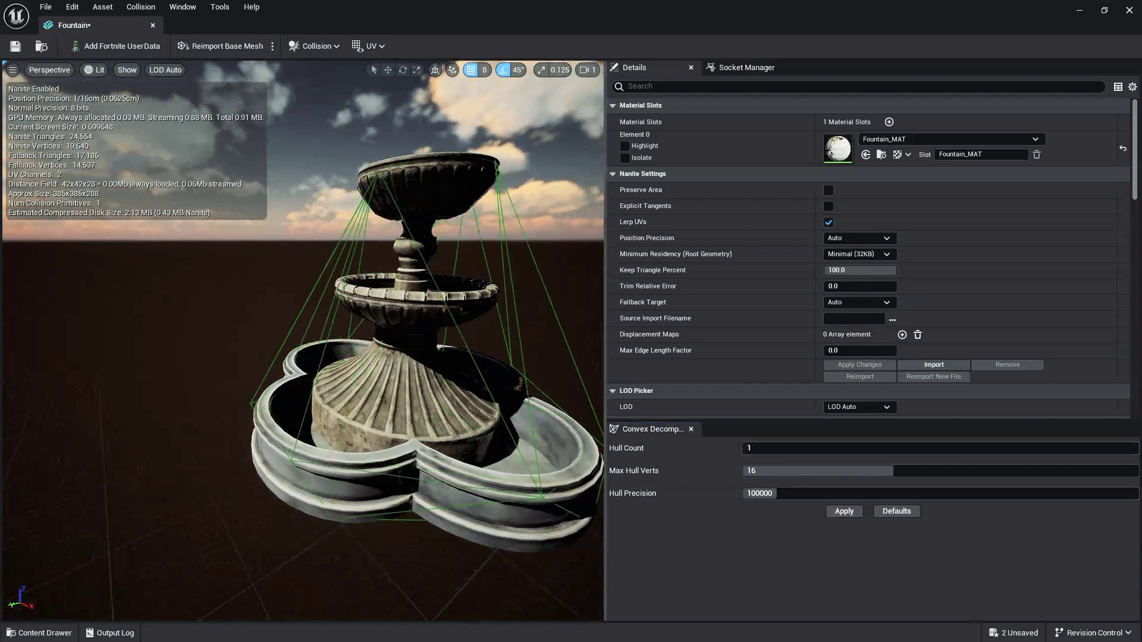
Regenerate the fountain's convex collision with a Hull Count of 4, inspect it, and raise the Hull Count to 5.
click(808, 448)
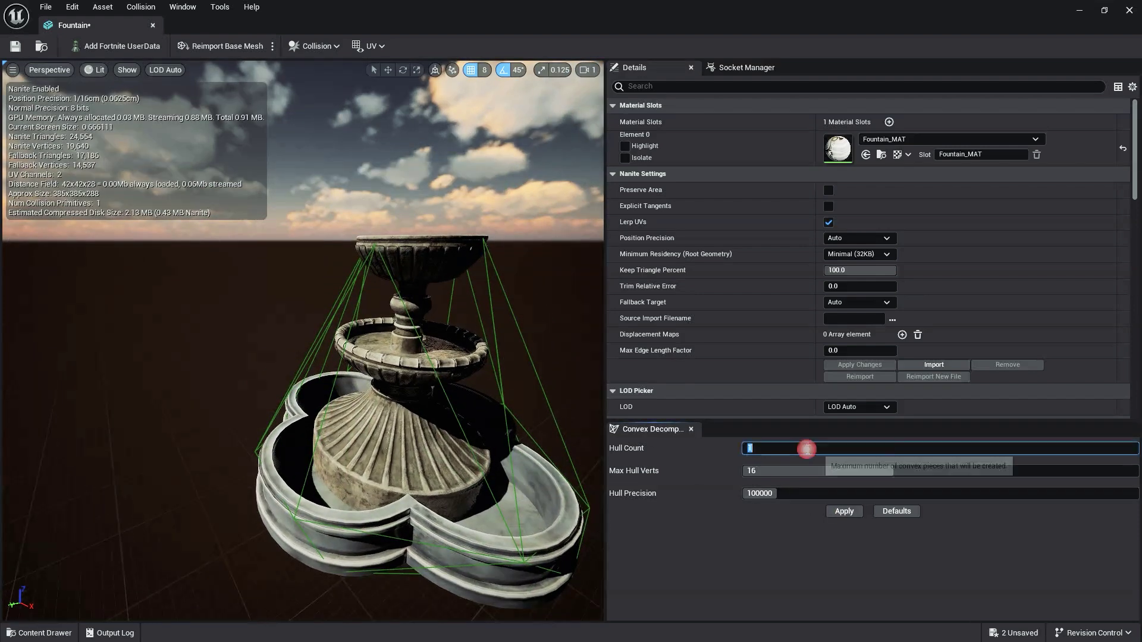
mouse_move(441, 462)
right_down()
mouse_move(461, 450)
mouse_move(451, 459)
right_up()
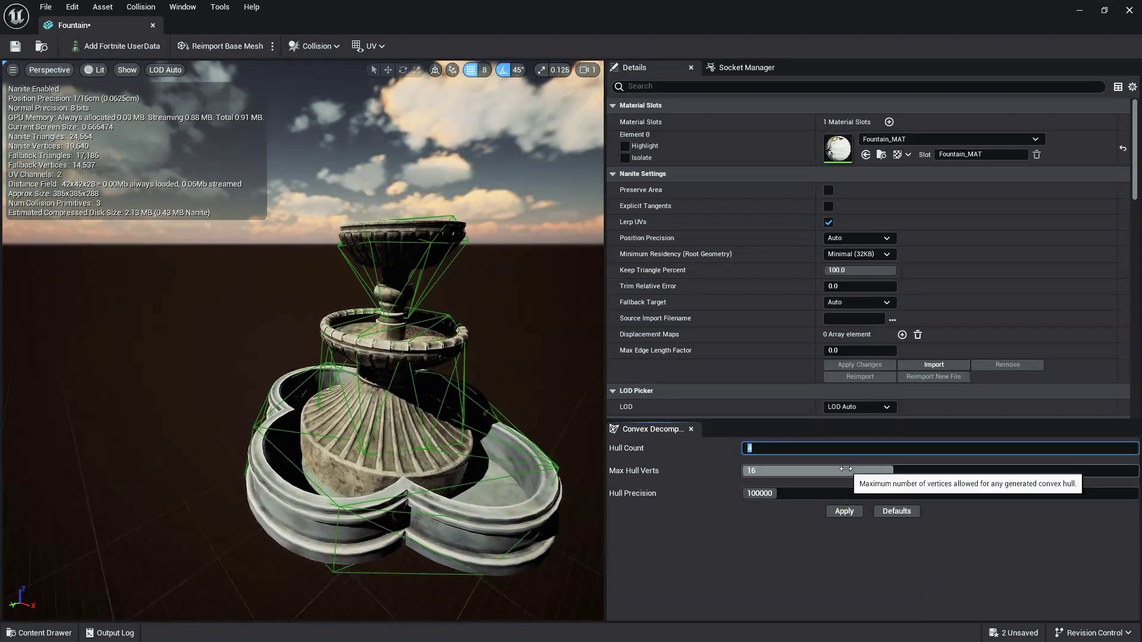
text(4)
click(851, 512)
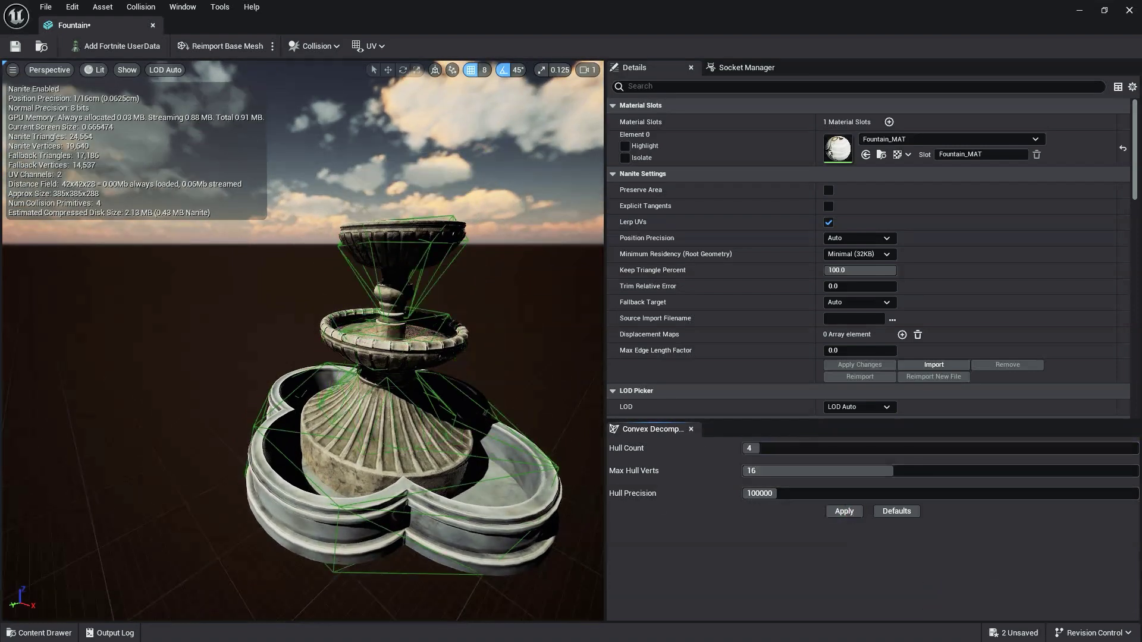
right_drag(456, 426, 468, 431)
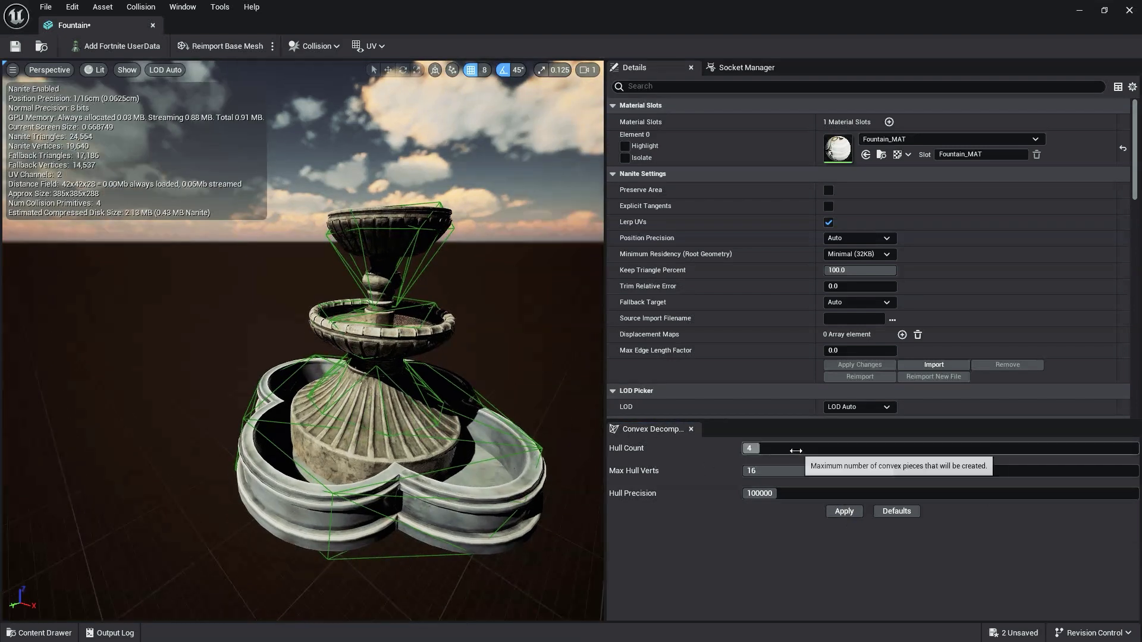
drag(796, 451, 803, 451)
click(852, 509)
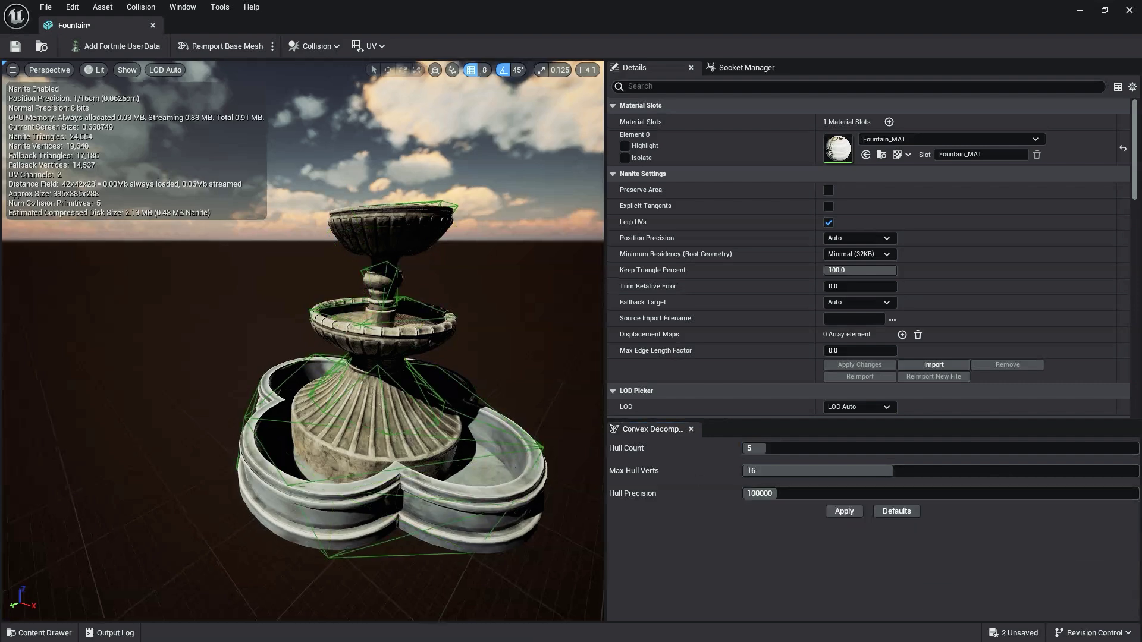
Raise Max Hull Verts for the fountain, reapply the convex collision, and inspect the more detailed fit.
drag(445, 434, 445, 435)
drag(866, 471, 1107, 471)
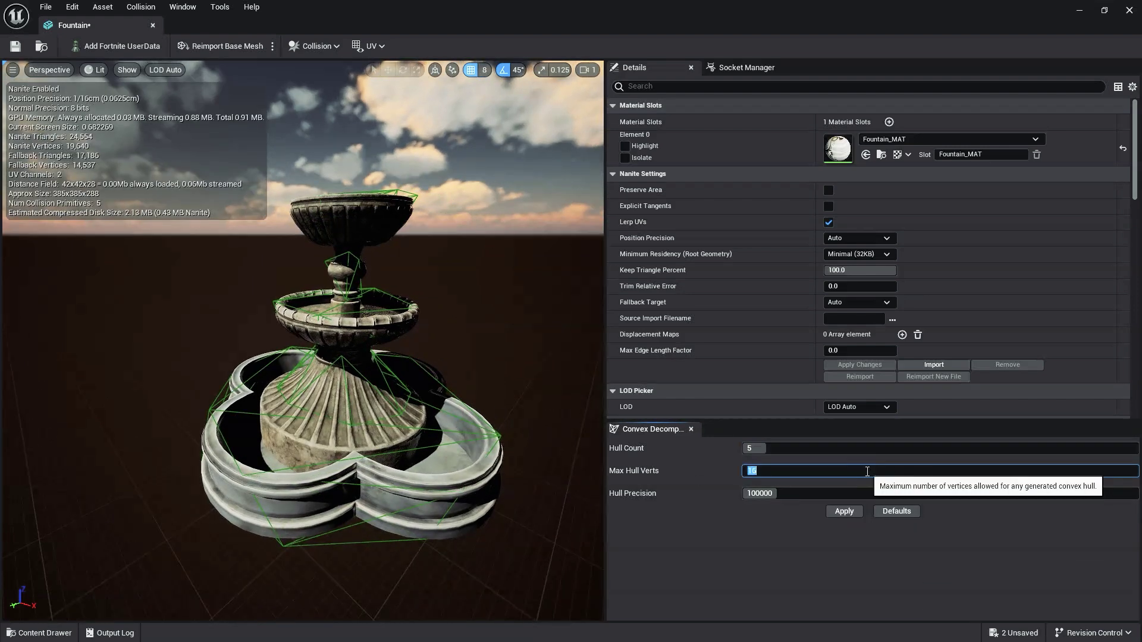
click(842, 509)
right_drag(473, 432, 472, 432)
scroll(458, 415, down, 10)
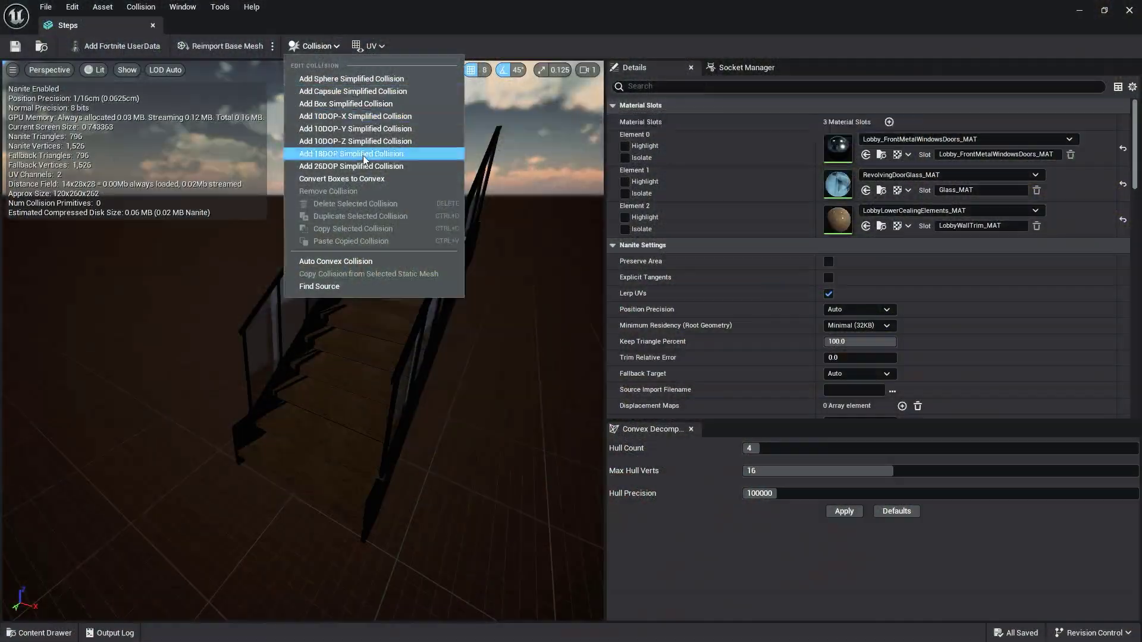
Try an 18DOP simplified collision on the Steps mesh, inspect its fit, and remove it.
click(357, 156)
mouse_move(345, 197)
right_down()
mouse_move(286, 186)
mouse_move(298, 205)
mouse_move(345, 197)
right_up()
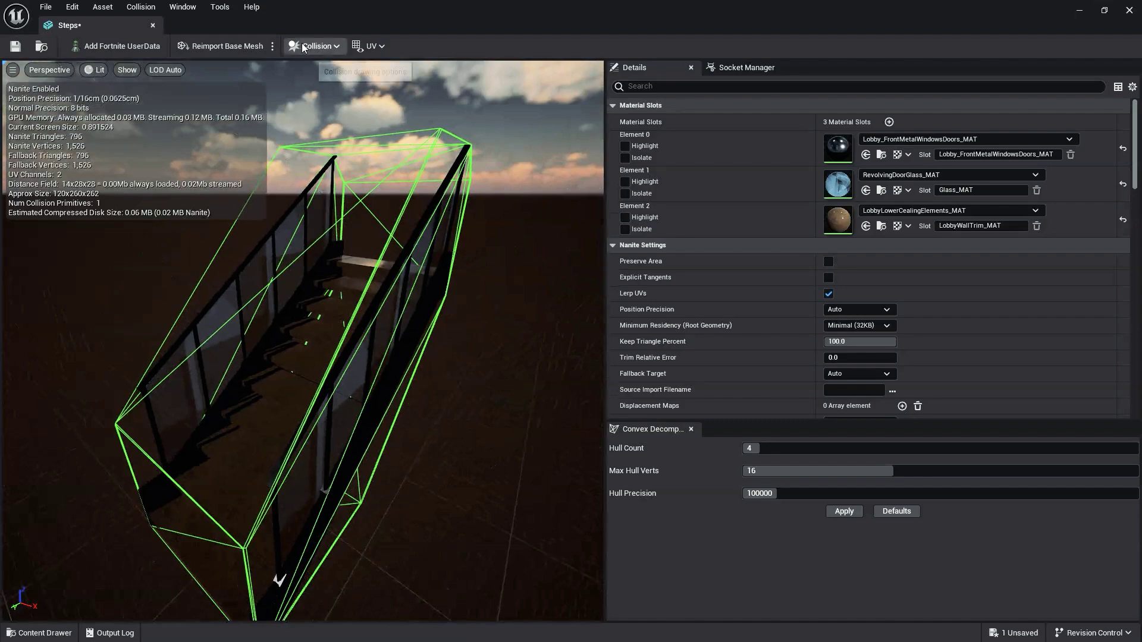
click(303, 48)
click(359, 194)
Generate auto convex collision for the Steps mesh with a Hull Count of 4 and then 10, inspecting each fit.
click(840, 513)
mouse_move(445, 435)
right_down()
mouse_move(398, 446)
mouse_move(437, 435)
right_up()
click(815, 444)
text(10)
click(844, 512)
right_drag(527, 423, 505, 381)
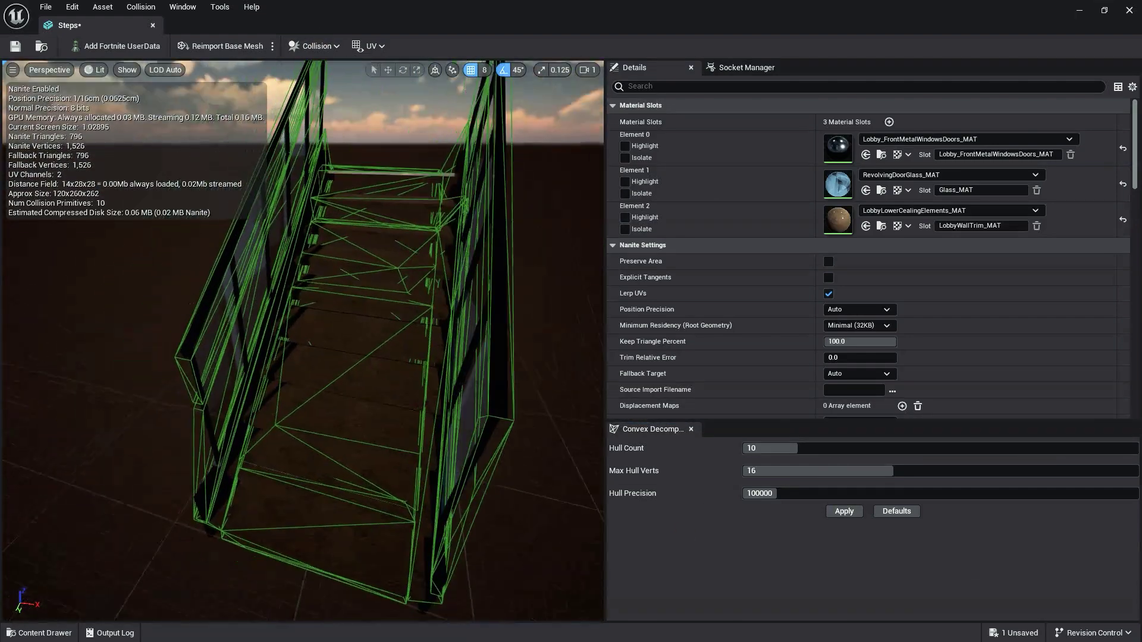
drag(506, 417, 488, 420)
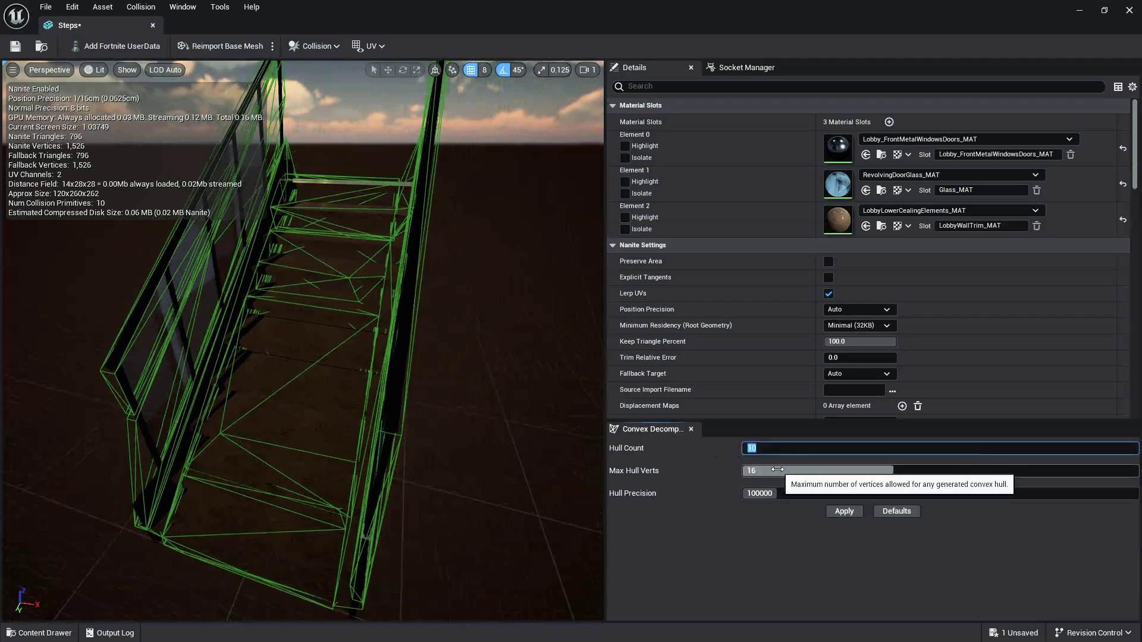
Refine the Steps mesh's convex collision with Max Hull Verts of 30 and a Hull Count of 15, inspecting the fit.
drag(780, 470, 1108, 470)
click(844, 511)
drag(411, 384, 436, 405)
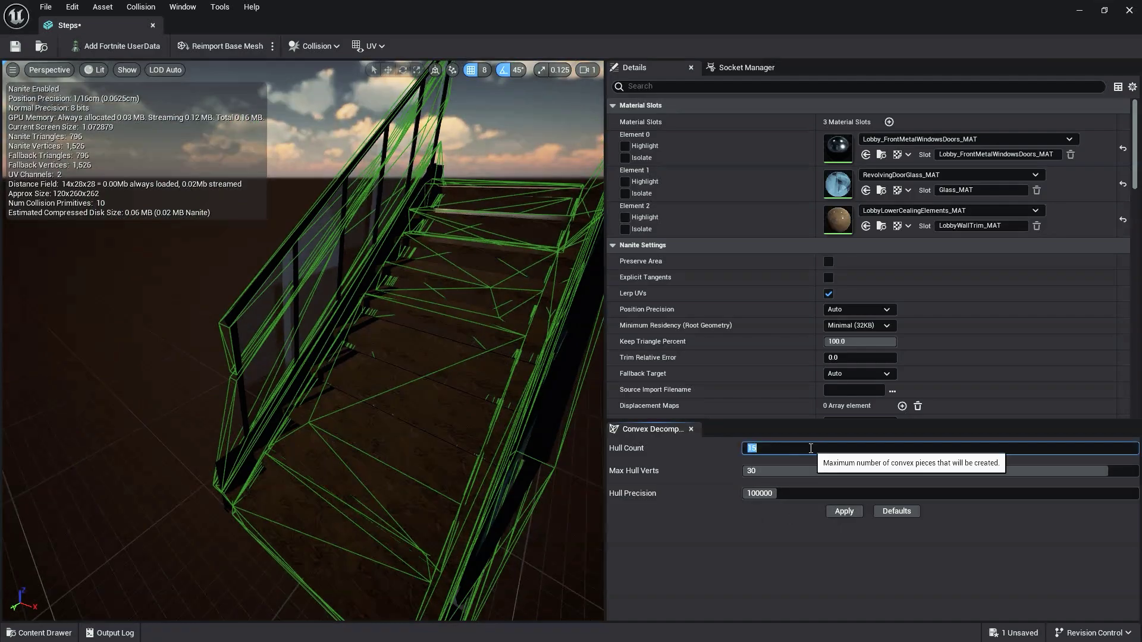
drag(341, 385, 372, 339)
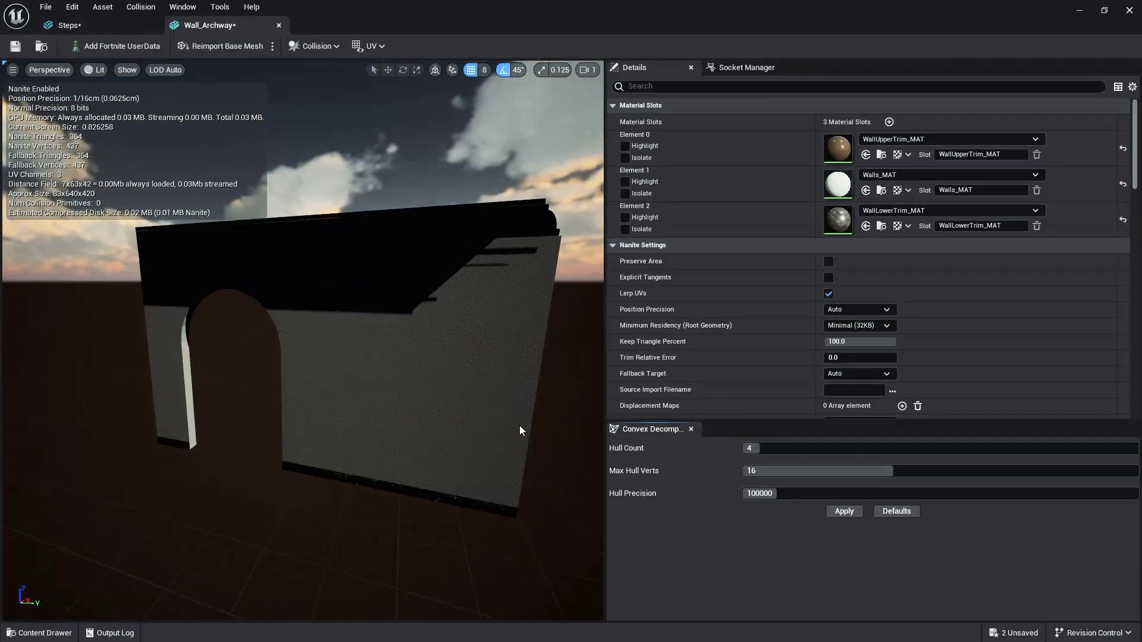
Generate auto convex collision for the Wall_Archway mesh with 4 hulls, inspect the arch opening, and reapply with a different Hull Count.
mouse_move(216, 298)
alt+mouse_down()
mouse_move(232, 351)
mouse_move(333, 262)
mouse_move(244, 310)
mouse_move(216, 297)
alt+mouse_up()
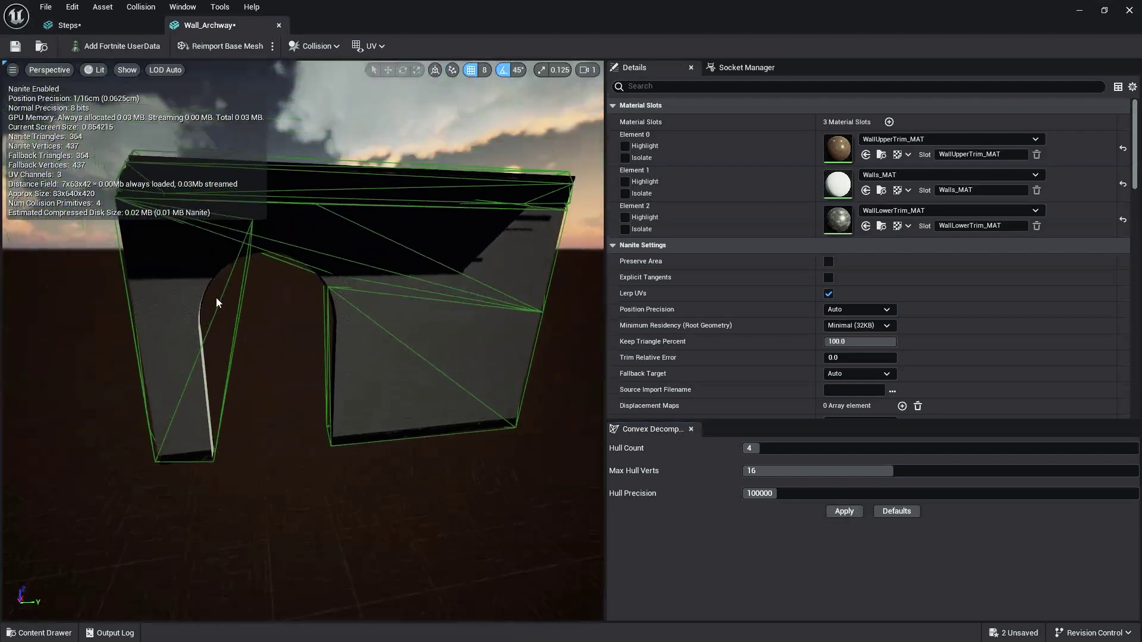
click(771, 449)
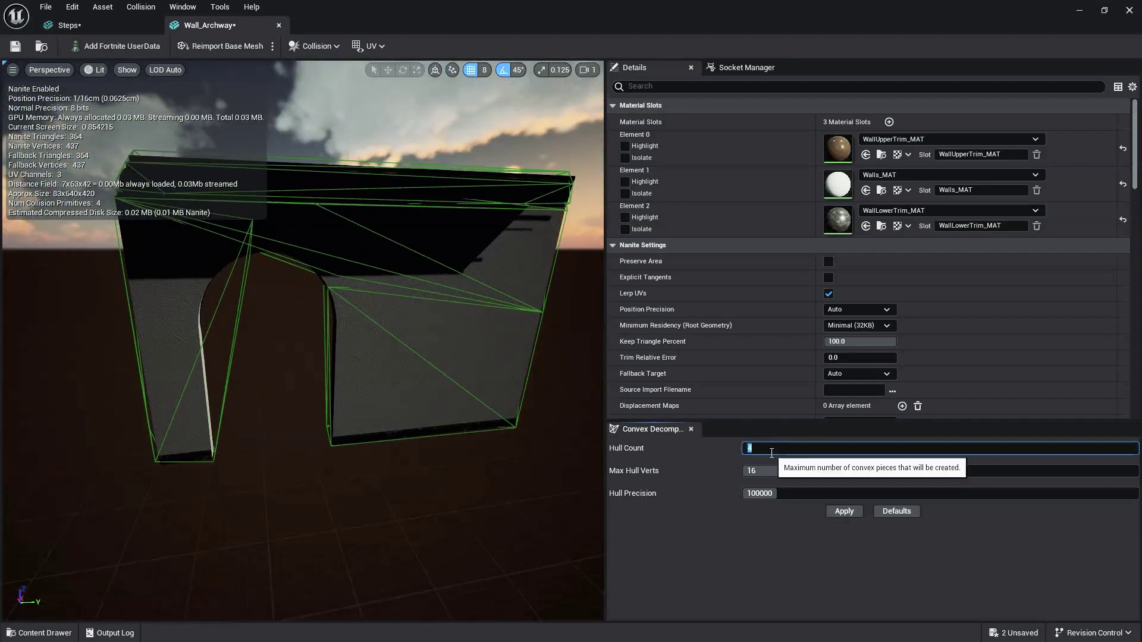
click(843, 511)
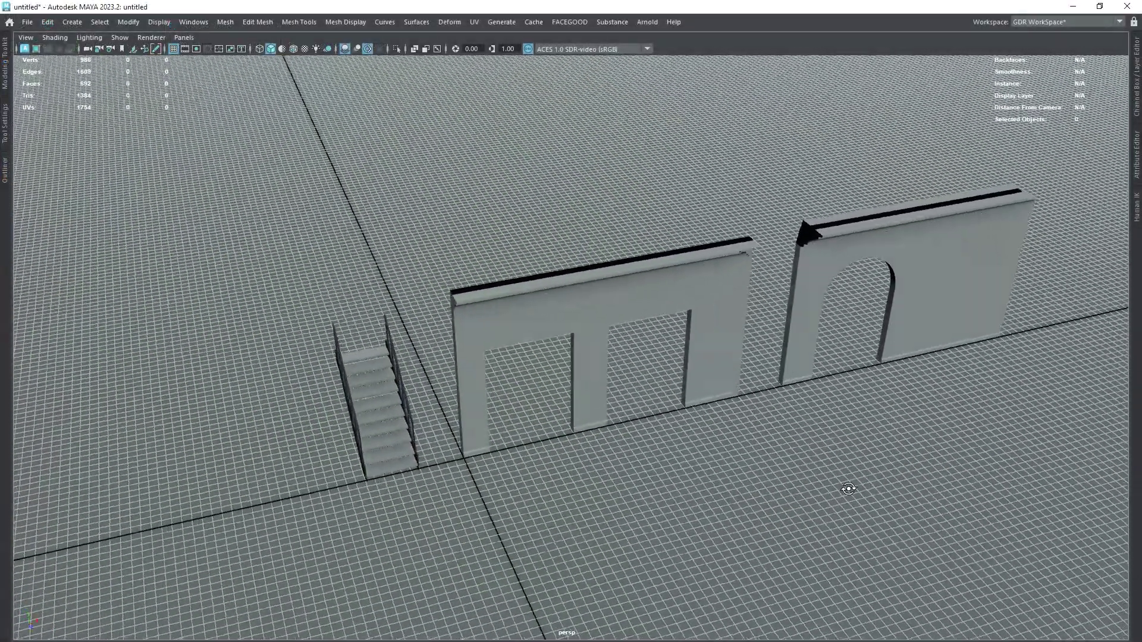
Switch to Maya, create a cube beside the wall with two openings, and give it a red material.
alt+drag(849, 488, 855, 474)
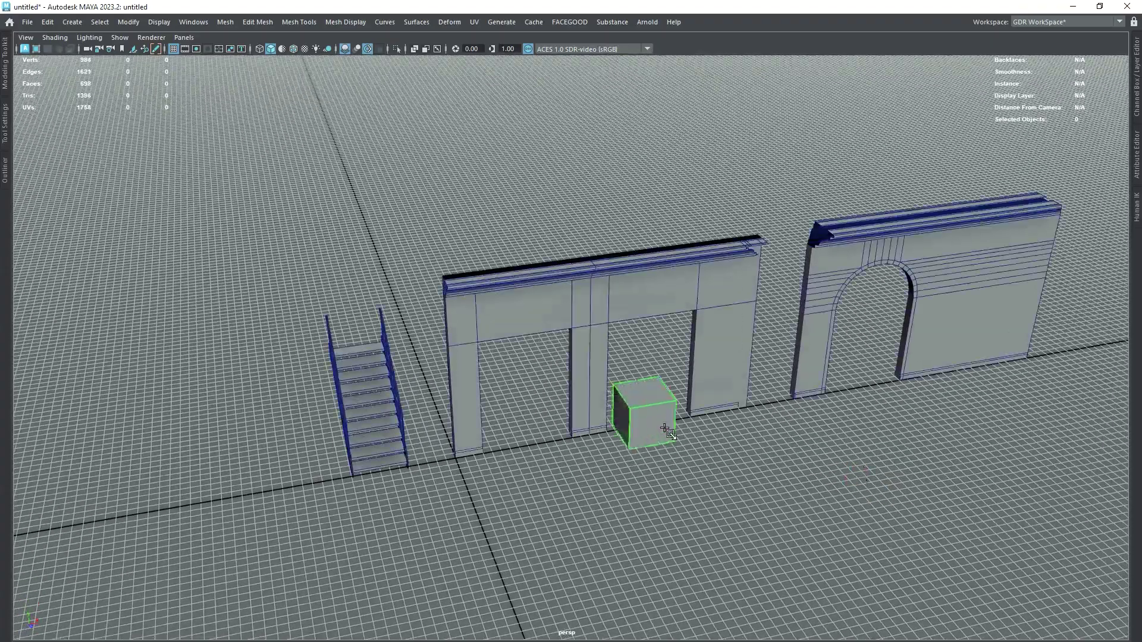
right_click(645, 393)
click(765, 383)
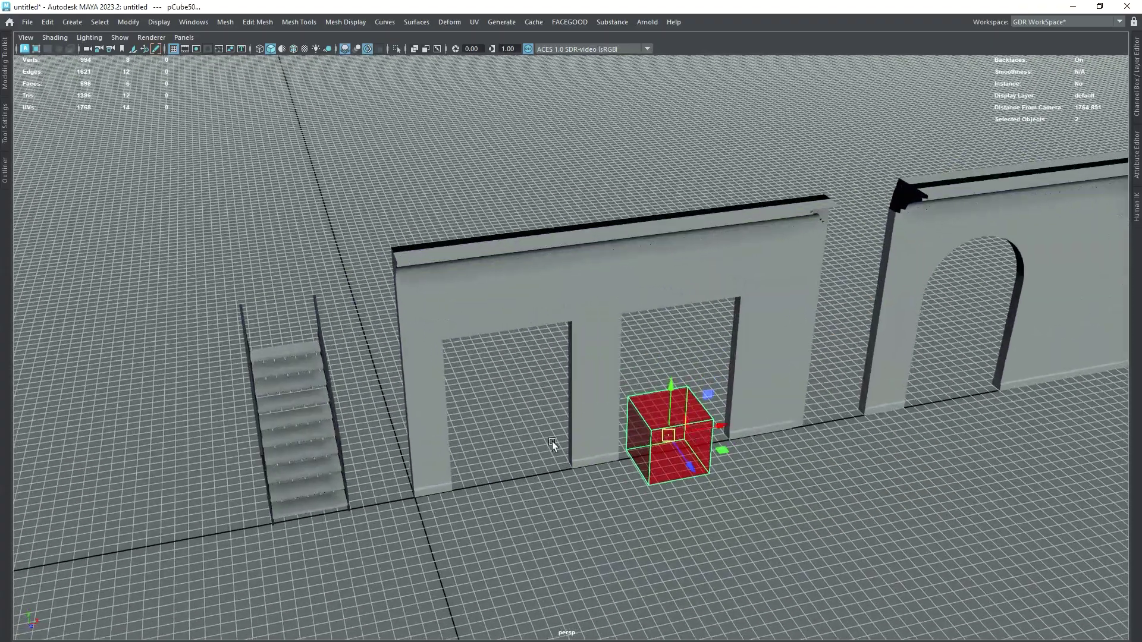
Move and scale the red cube to cover the pillar nearest the stairs on the wall with two openings.
drag(720, 426, 535, 482)
click(545, 518)
drag(597, 533, 529, 505)
alt+drag(529, 505, 684, 517)
click(623, 502)
drag(681, 503, 408, 461)
click(408, 461)
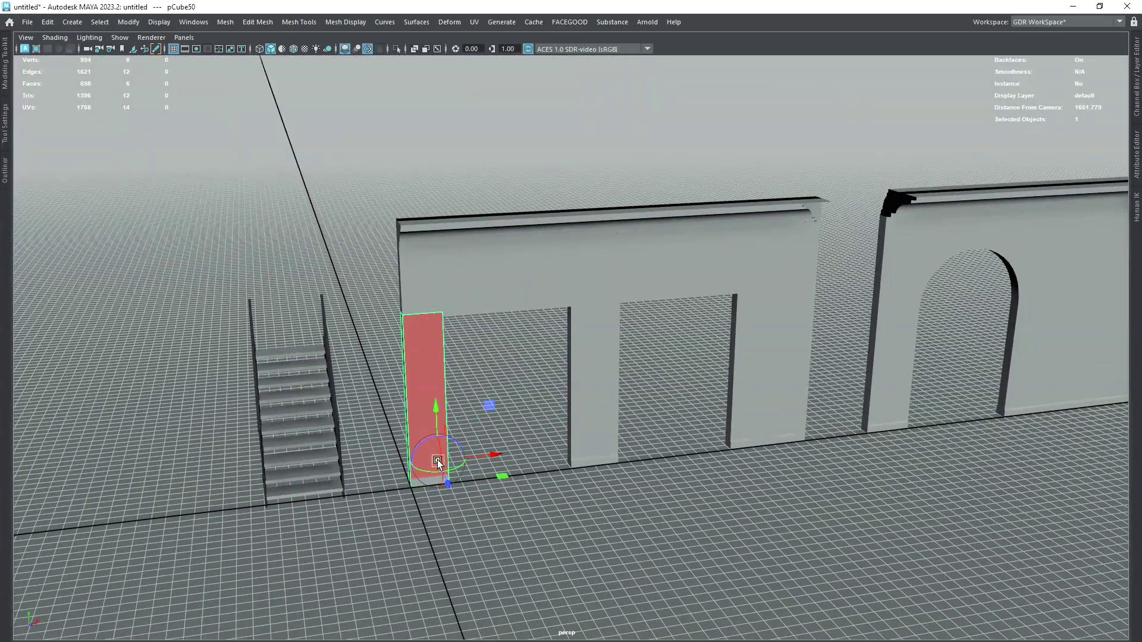
Duplicate the red box onto the wall's middle and far pillars and widen the copies to fit them.
key(ctrl+d)
drag(447, 473, 473, 480)
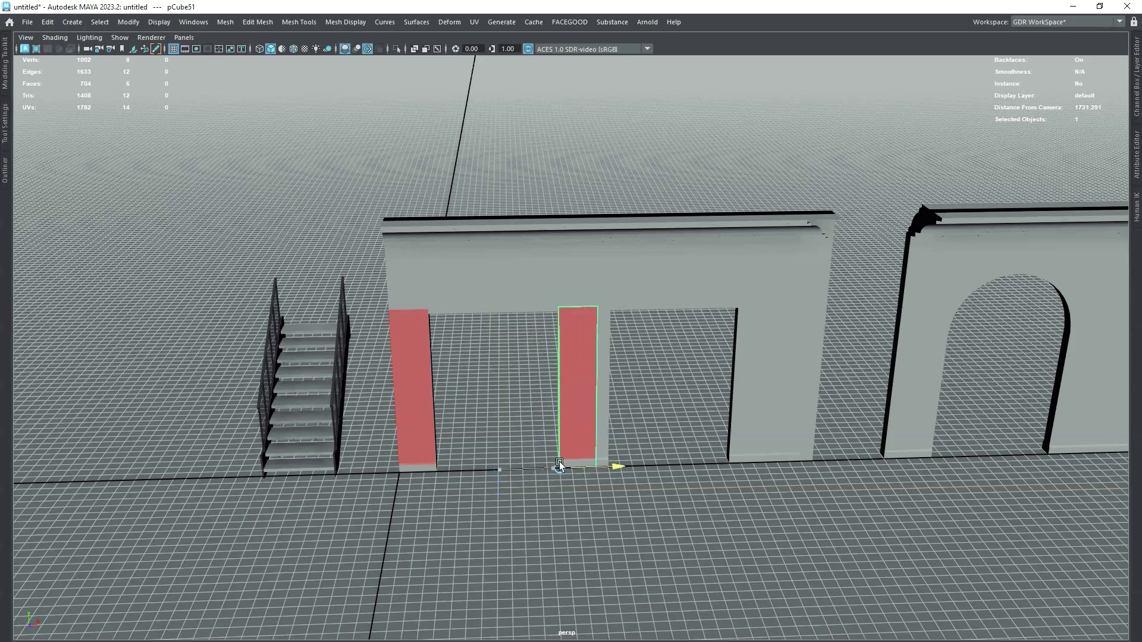
click(598, 381)
drag(599, 381, 610, 381)
key(ctrl+d)
drag(619, 466, 731, 461)
Duplicate the red box from the pillar nearest the stairs and fit the copy over the wall section above the openings.
click(425, 426)
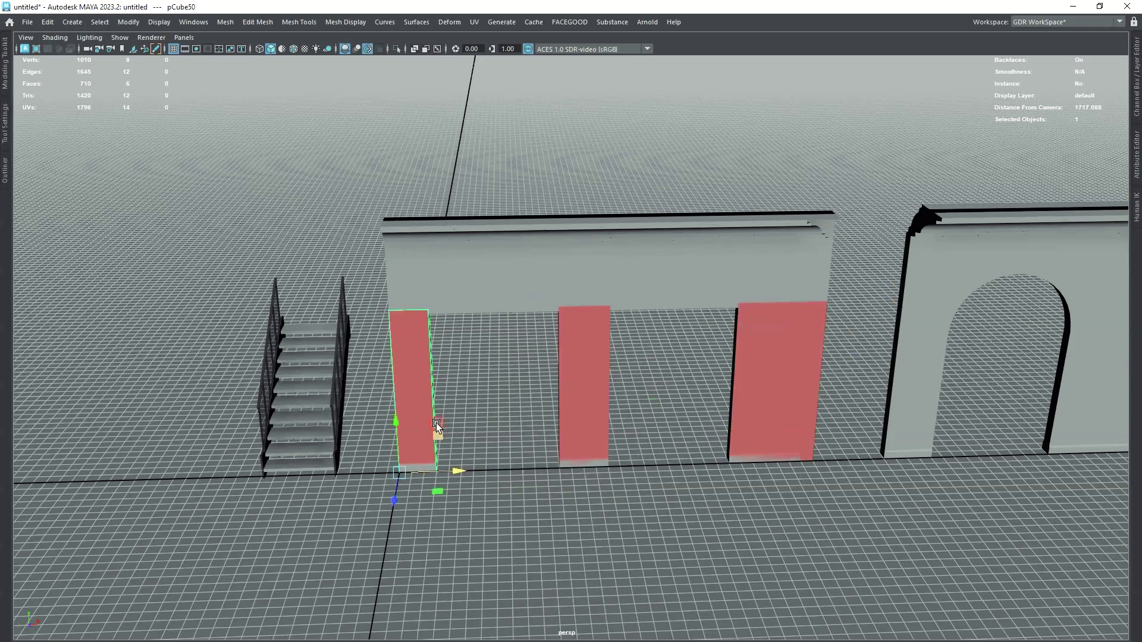
key(ctrl+d)
drag(395, 423, 398, 352)
middle_drag(432, 269, 743, 336)
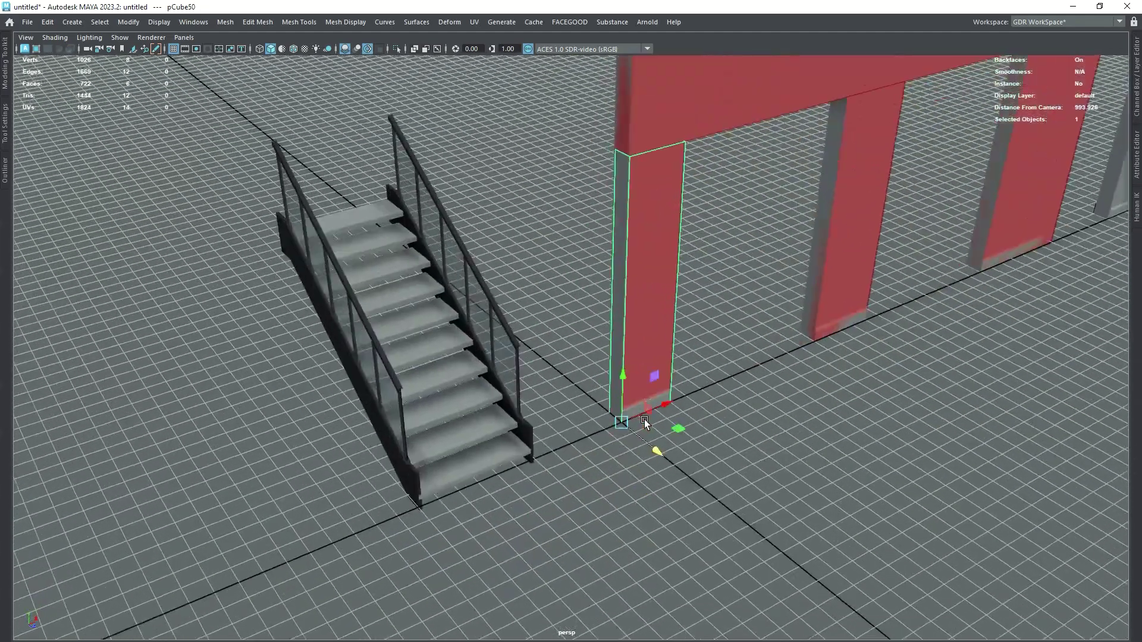
Move a red pillar box to the stairs' front corner and shrink it to fit the side panel's lower end.
drag(649, 440, 416, 523)
key(f)
key(F8)
click(640, 346)
drag(654, 351, 638, 335)
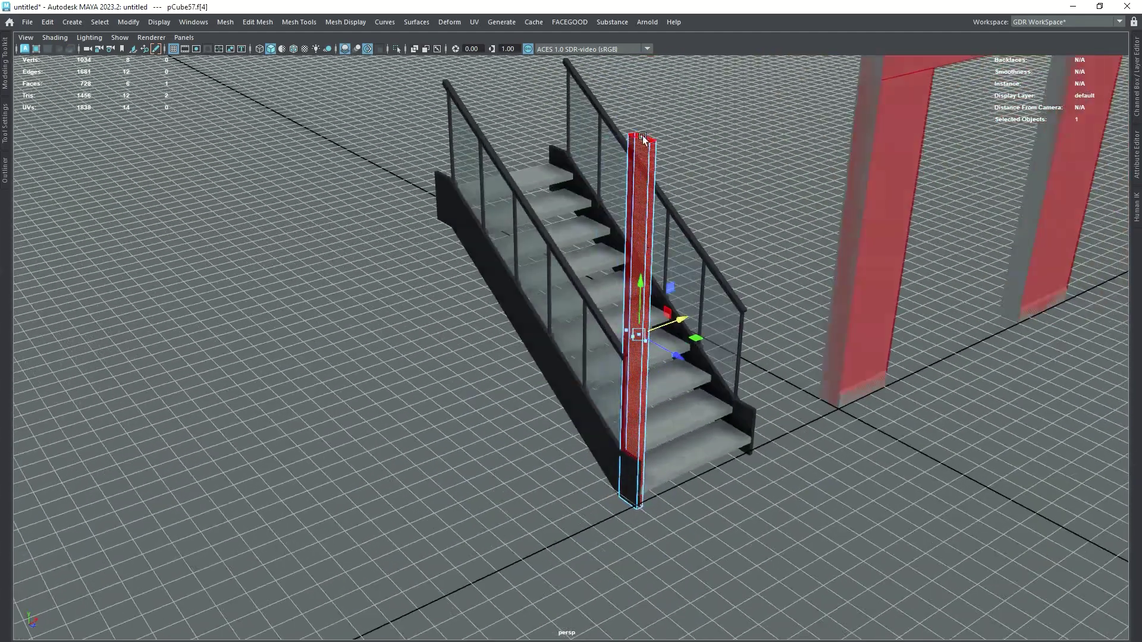
click(641, 139)
drag(640, 134, 723, 425)
click(722, 426)
drag(745, 431, 736, 428)
scroll(736, 430, up, 2)
alt+middle_drag(751, 446, 744, 480)
key(F8)
Duplicate the lower end box and stretch the copy along the stairs' sloped side panel to its upper end.
key(ctrl+d)
drag(783, 516, 702, 499)
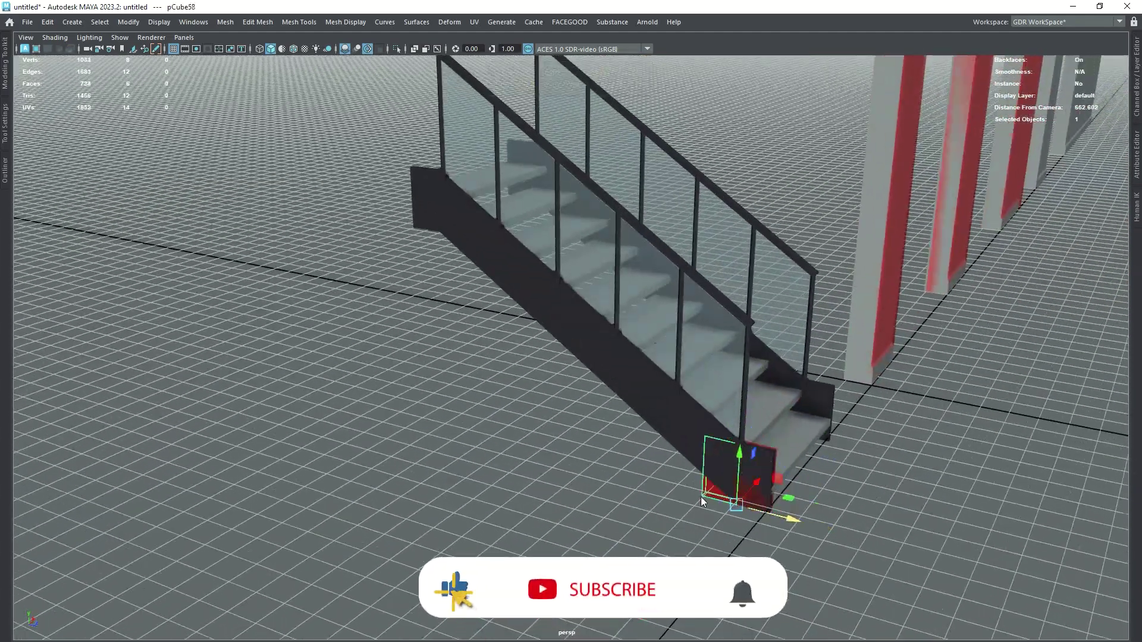
drag(699, 452, 511, 249)
key(F8)
key(F8)
Duplicate the lower end box onto the upper end of the stairs' side panel.
click(840, 528)
click(846, 554)
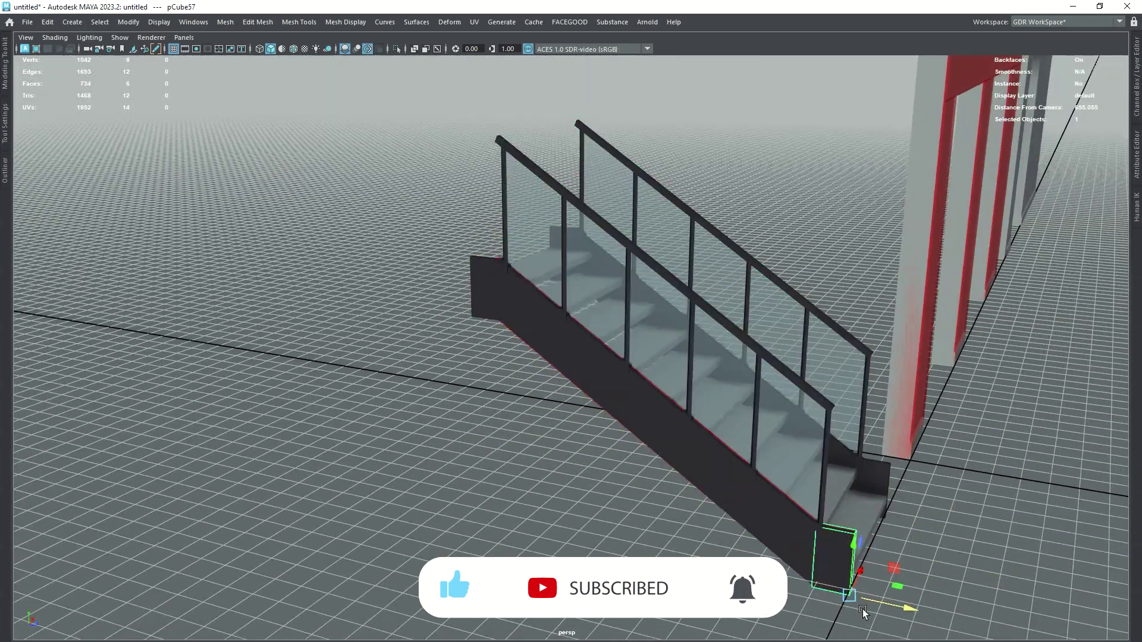
key(ctrl+d)
drag(853, 599, 503, 322)
alt+drag(505, 333, 554, 434)
Duplicate the sloped side panel box and raise the copy over the glass railing.
click(565, 390)
alt+drag(565, 390, 570, 366)
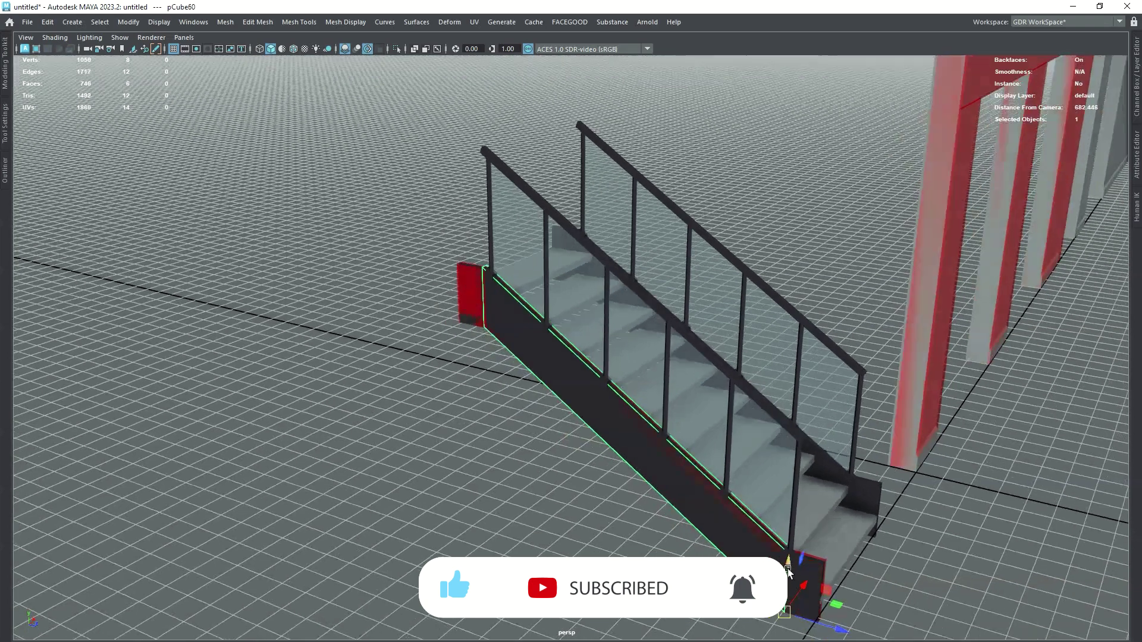
alt+drag(788, 572, 535, 476)
Duplicate a box and reshape the copy into a flat slab covering the lowest stair tread.
key(ctrl+d)
key(F11)
drag(518, 435, 760, 434)
click(585, 377)
drag(587, 376, 437, 407)
drag(435, 362, 419, 523)
click(551, 455)
drag(561, 471, 563, 483)
key(F8)
Duplicate the tread box in the side view and repeat the offset to cover every tread up the stairs.
key(space)
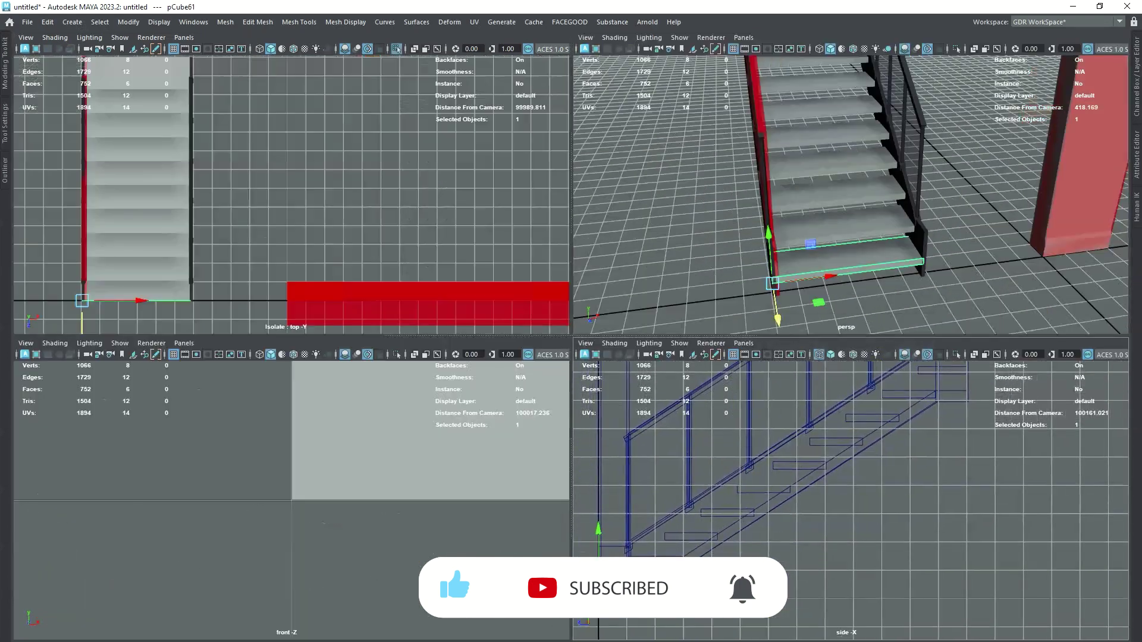
key(ctrl+d)
drag(598, 587, 664, 540)
key(F11)
key(F8)
key(ctrl+d)
key(ctrl+d)
drag(665, 540, 701, 517)
alt+middle_drag(714, 512, 688, 542)
key(ctrl+d)
drag(675, 547, 712, 523)
key(shift+d)
key(shift+d)
key(shift+d)
key(shift+d)
key(shift+d)
Place copies of the four side panel and railing boxes on the opposite side of the stairs.
alt+middle_drag(850, 423, 701, 569)
alt+drag(856, 314, 833, 297)
drag(919, 68, 886, 280)
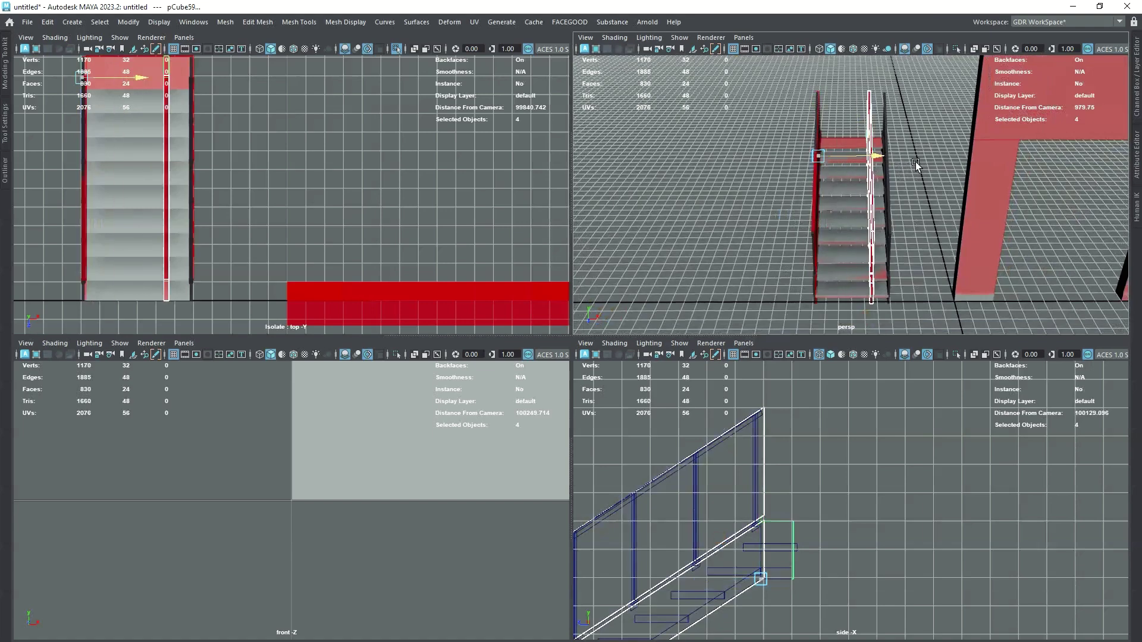
alt+drag(916, 162, 880, 250)
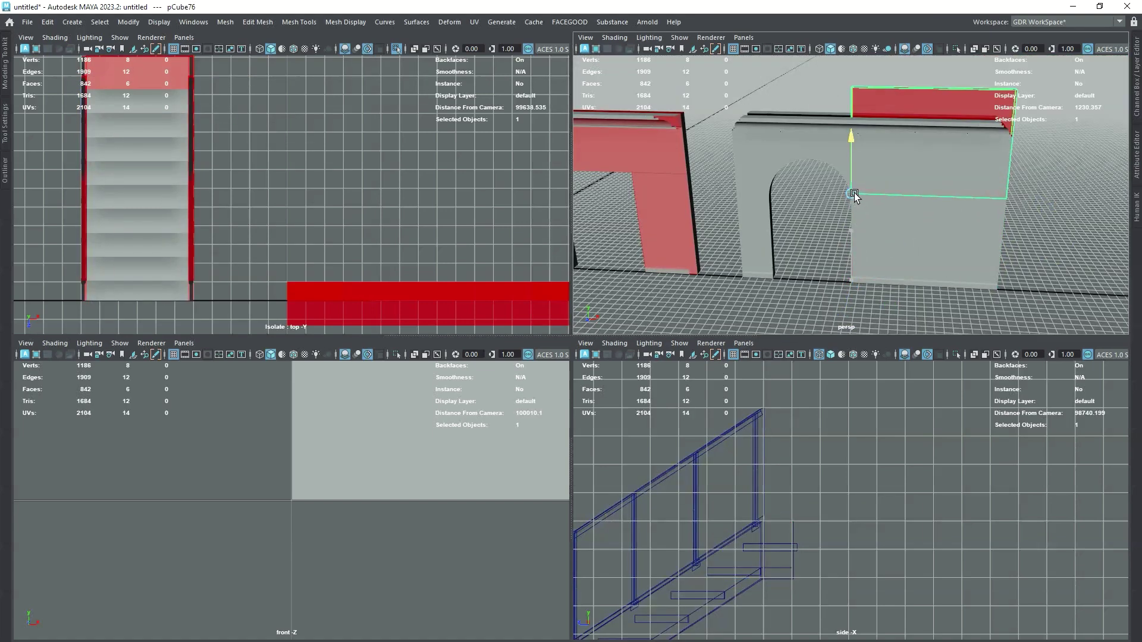
Lower the top face of the archway wall's upper box to the underside of the cornice.
right_drag(892, 143, 917, 158)
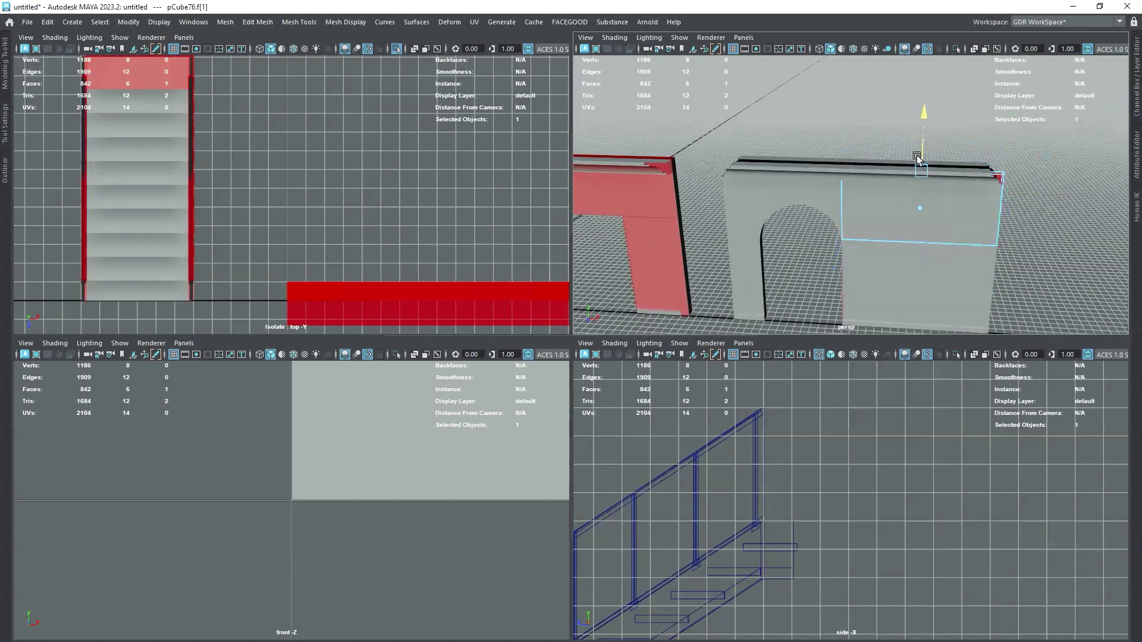
drag(917, 158, 917, 156)
alt+drag(916, 156, 875, 180)
scroll(874, 181, up, 3)
key(F8)
key(F8)
Duplicate the upper wall box and reshape the copy into a narrow wedge whose lower edge follows the arch curve.
key(ctrl+d)
drag(918, 237, 1006, 237)
key(ctrl+z)
mouse_move(862, 239)
mouse_down()
mouse_move(1090, 245)
mouse_move(847, 242)
mouse_up()
right_drag(829, 239, 829, 272)
click(637, 189)
drag(681, 193, 835, 205)
key(F9)
drag(805, 242, 847, 227)
drag(837, 202, 839, 170)
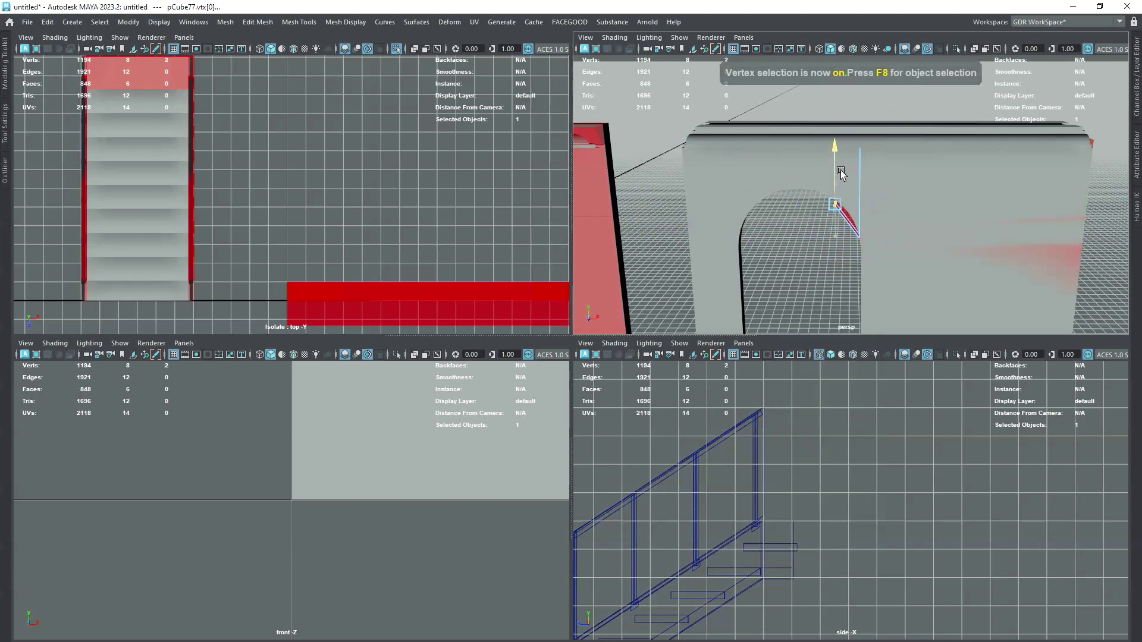
Duplicate the arch wedge and place the copy beside it as the next segment along the curve.
key(F8)
key(ctrl+d)
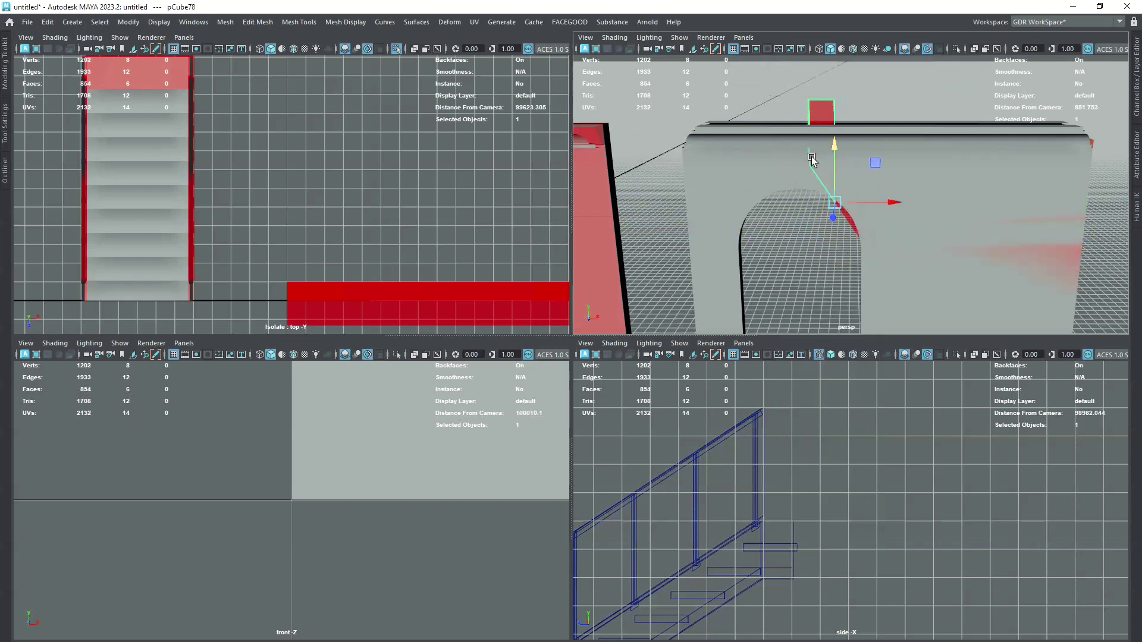
key(F9)
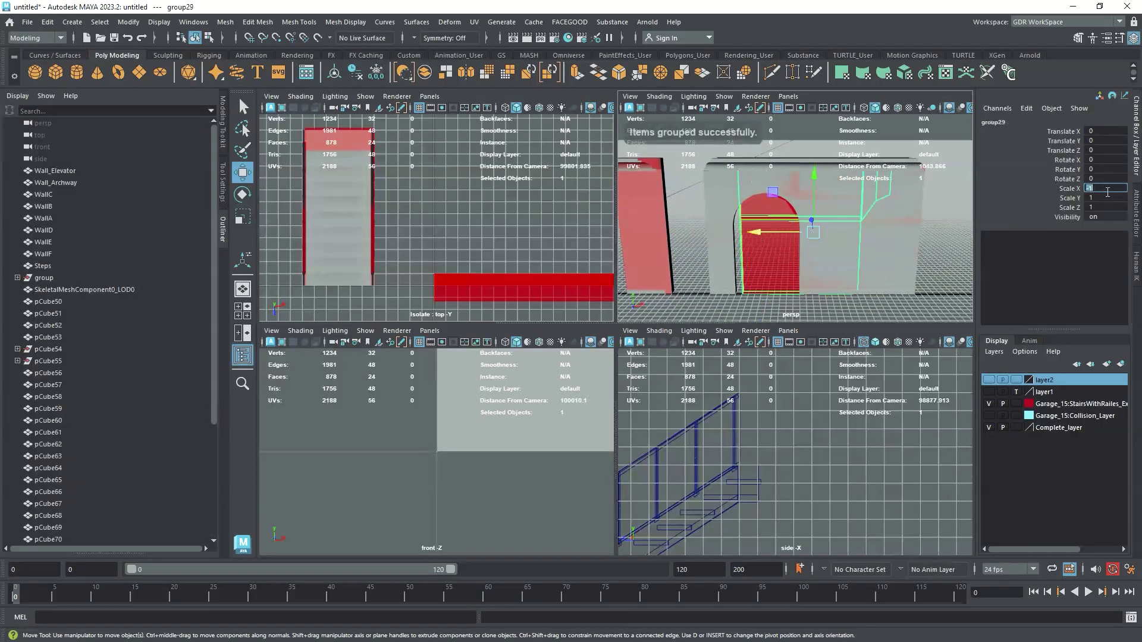
Mirror the grouped archway boxes with Scale X -1, move them across the arch, and fit them to the narrow pillar.
drag(845, 295, 782, 302)
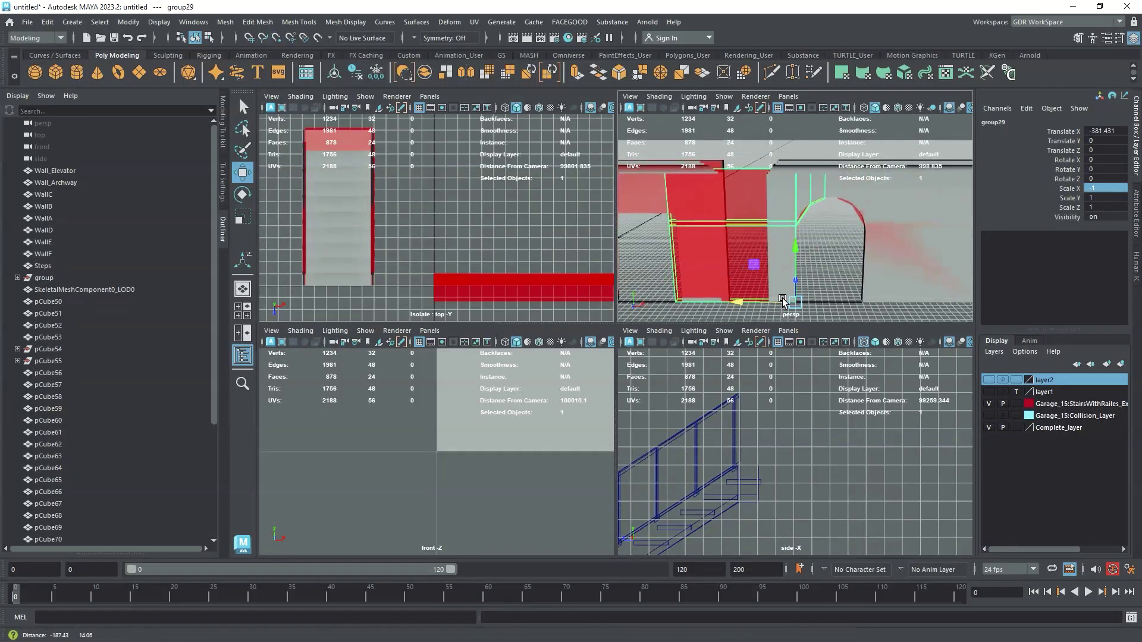
key(F9)
drag(692, 312, 646, 163)
key(v)
drag(662, 243, 767, 237)
scroll(767, 238, up, 3)
key(space)
Duplicate the upper arch wedge and snap the copy's vertices to fill the gap at the arch's crown.
key(F8)
click(648, 299)
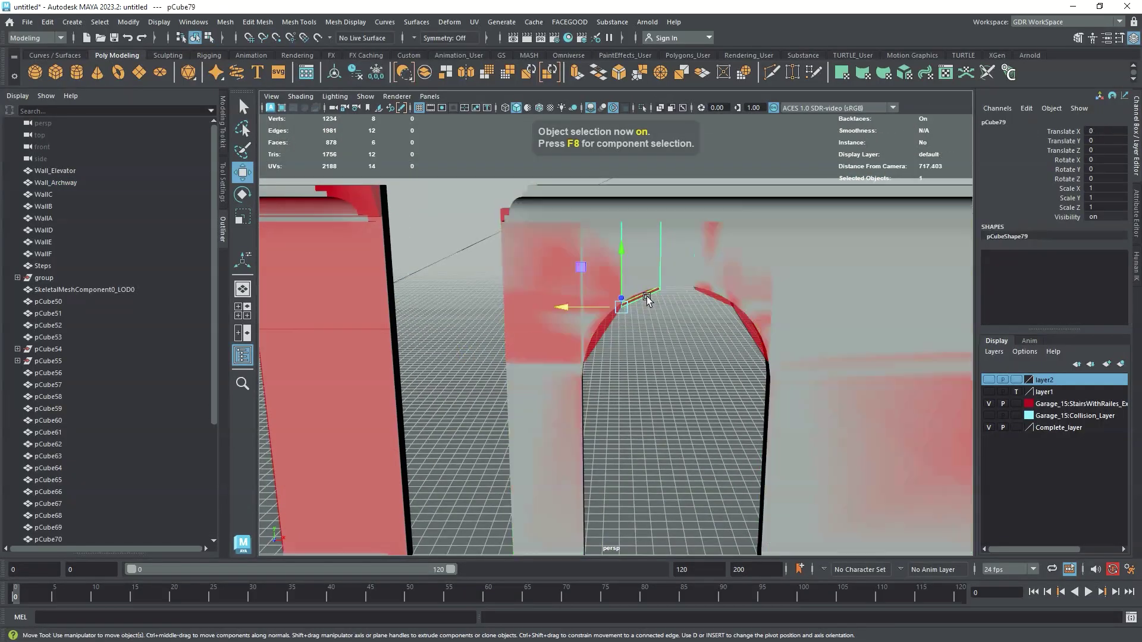
key(ctrl+d)
key(v)
drag(622, 307, 660, 293)
key(F9)
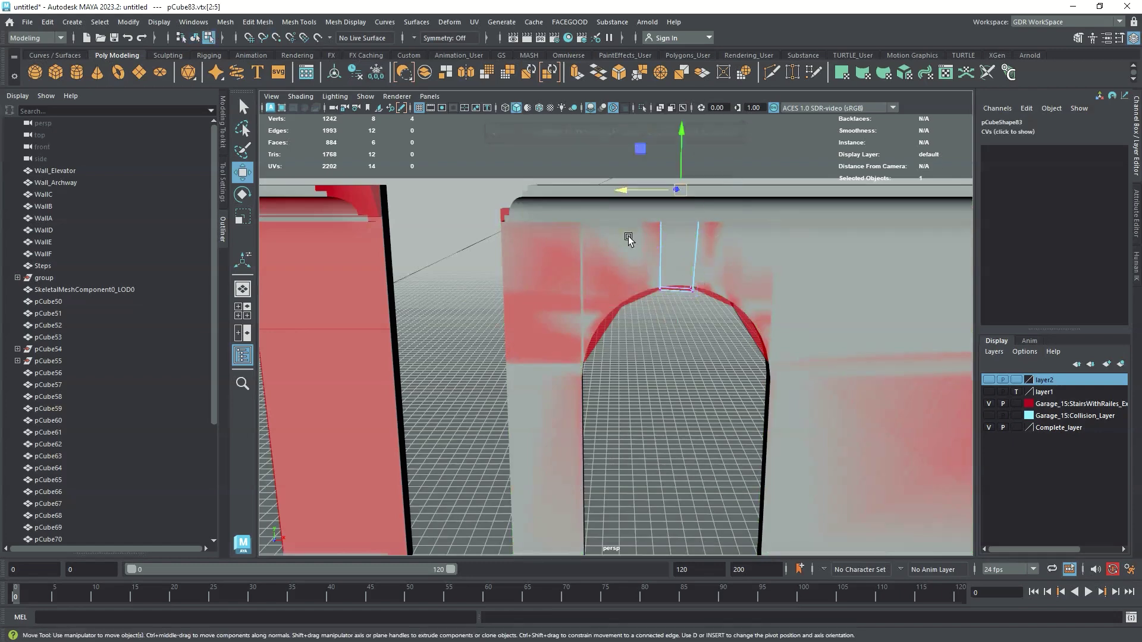
Duplicate the neighbouring wall's cornice box onto the archway wall and fit its end faces to the cornice.
scroll(683, 318, down, 5)
click(416, 289)
key(ctrl+d)
drag(380, 297, 651, 315)
key(F11)
click(910, 291)
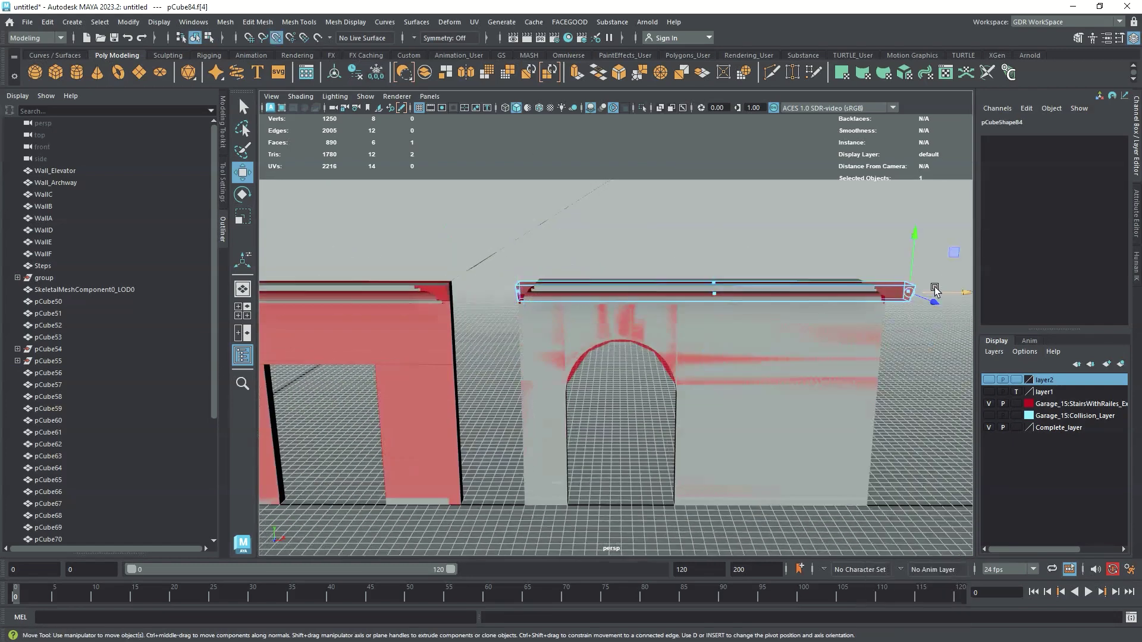
alt+drag(892, 297, 573, 342)
click(474, 286)
drag(441, 278, 456, 280)
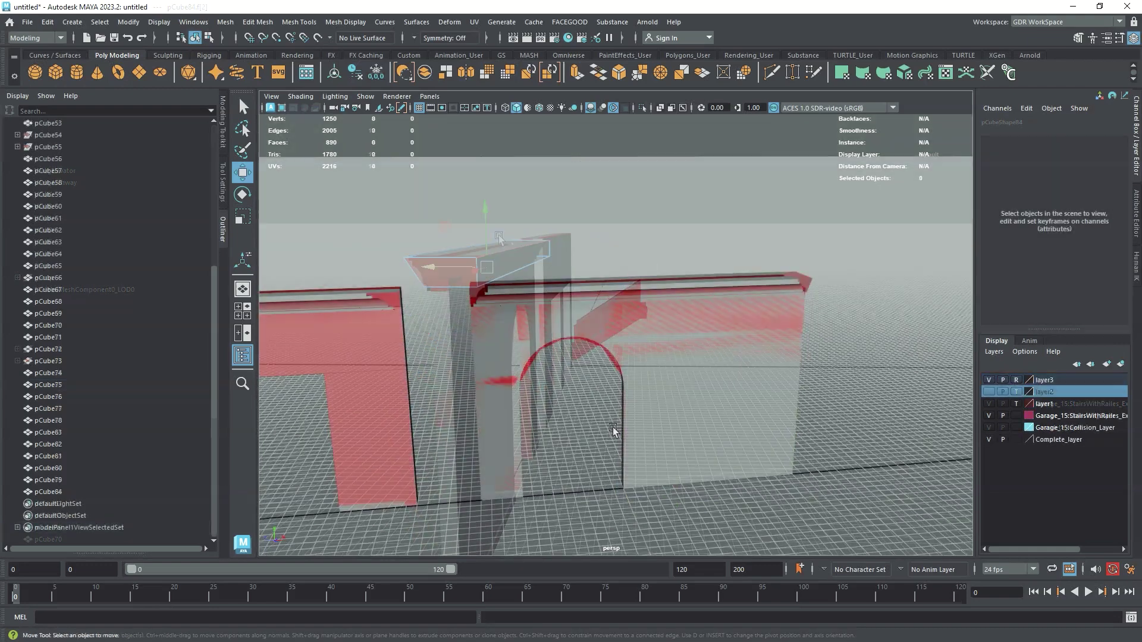
Rename the archway's narrow pillar box as UCX_Wall_Archway_01.
alt+drag(612, 431, 626, 425)
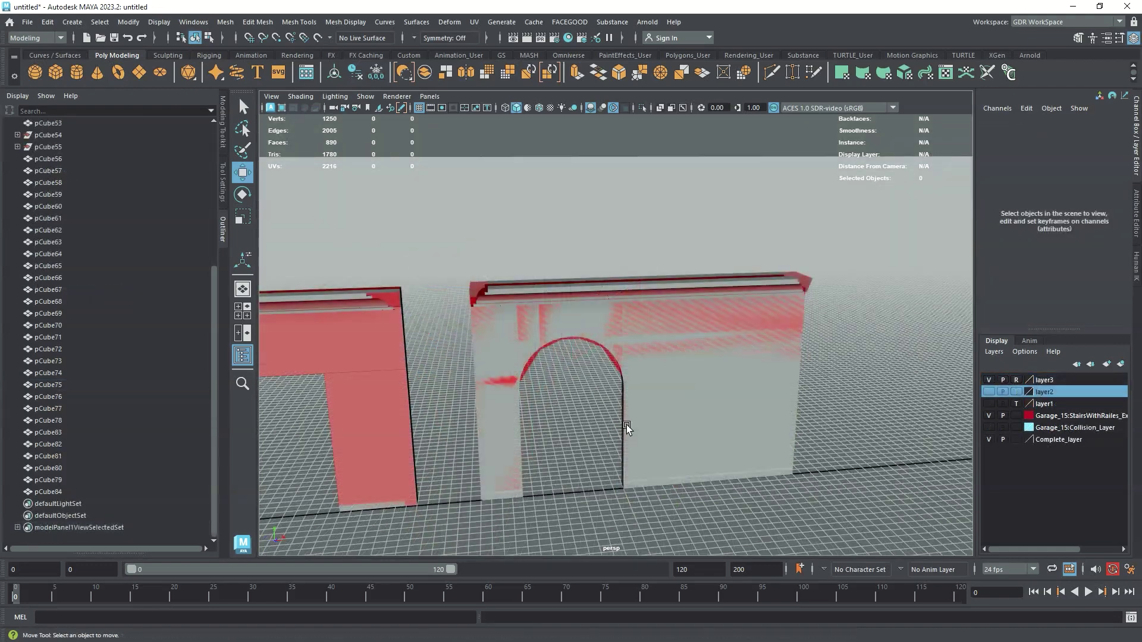
click(522, 488)
alt+middle_drag(513, 498, 503, 459)
double_click(39, 445)
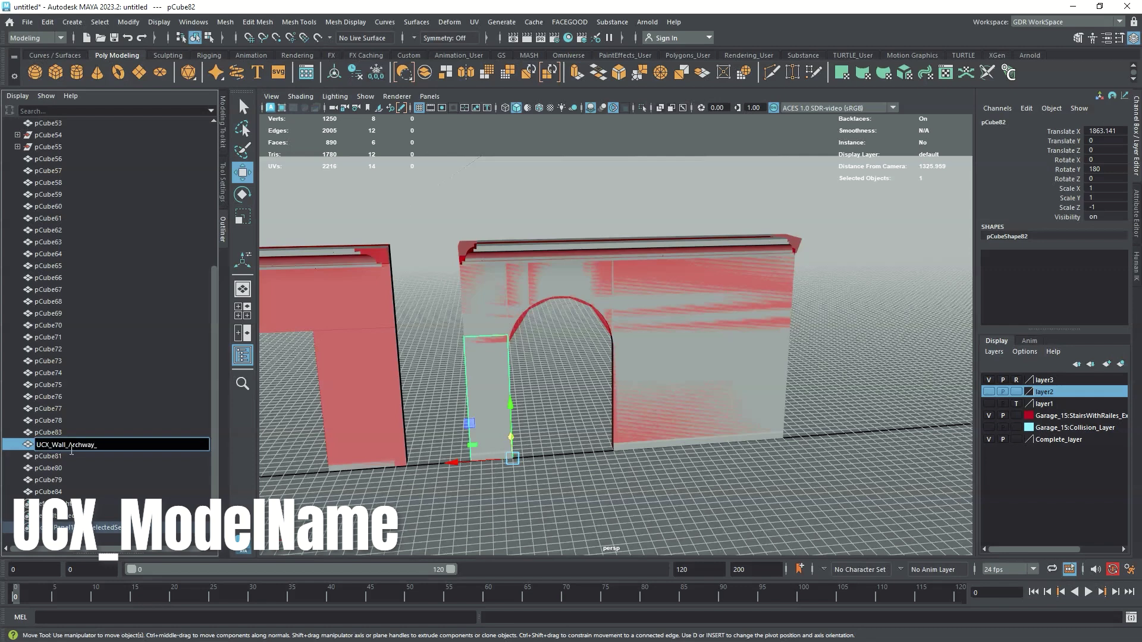
Rename three more archway collision boxes as UCX_Wall_Archway_02, UCX_Wall_Archway_03 and UCX_Wall_Archway_04.
click(58, 433)
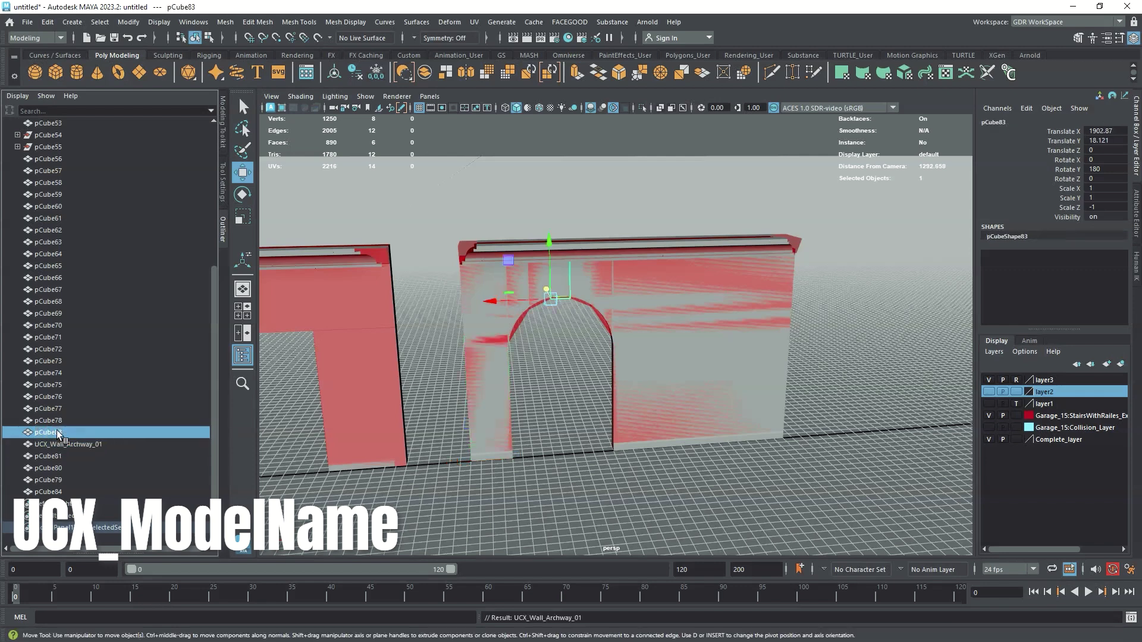
double_click(54, 457)
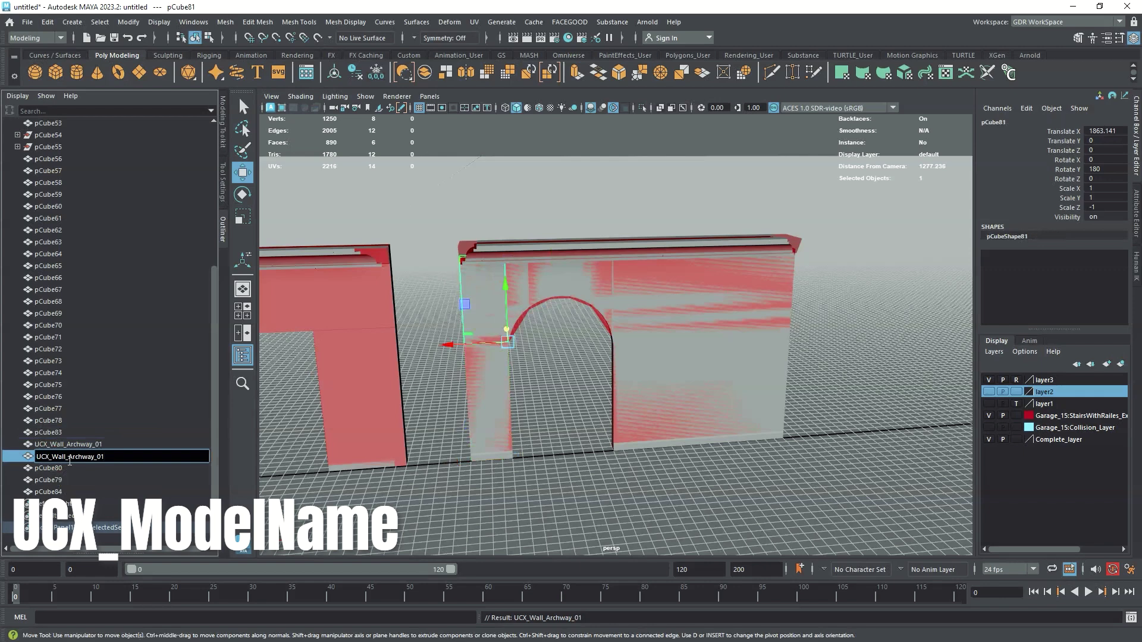
key(Return)
double_click(62, 468)
text(UCX_Wall_Archway_01)
key(Return)
click(60, 479)
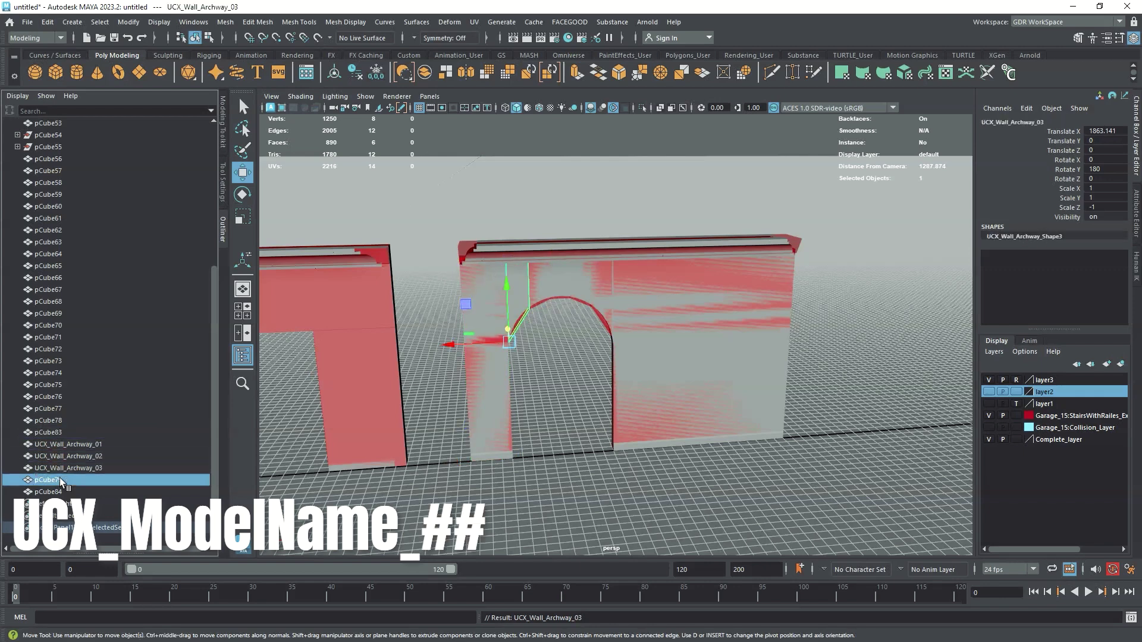
double_click(59, 479)
text(UCX_Wall_Archway_01)
Parent all ten archway collision boxes under the Wall_Archway mesh and expand its hierarchy.
shift+click(51, 384)
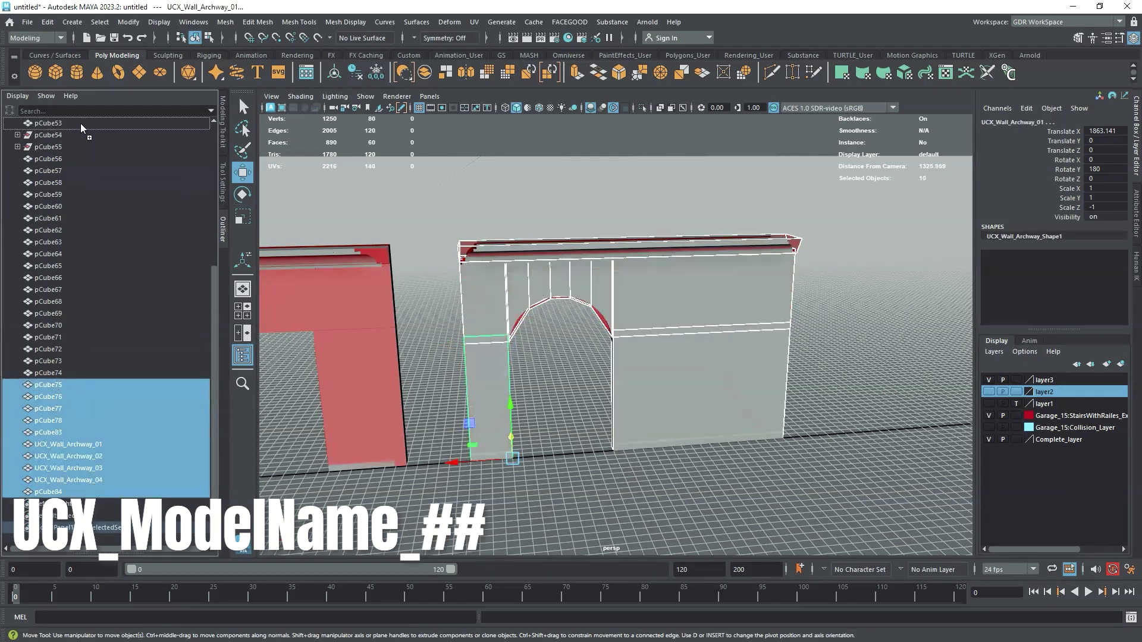
middle_drag(81, 123, 71, 182)
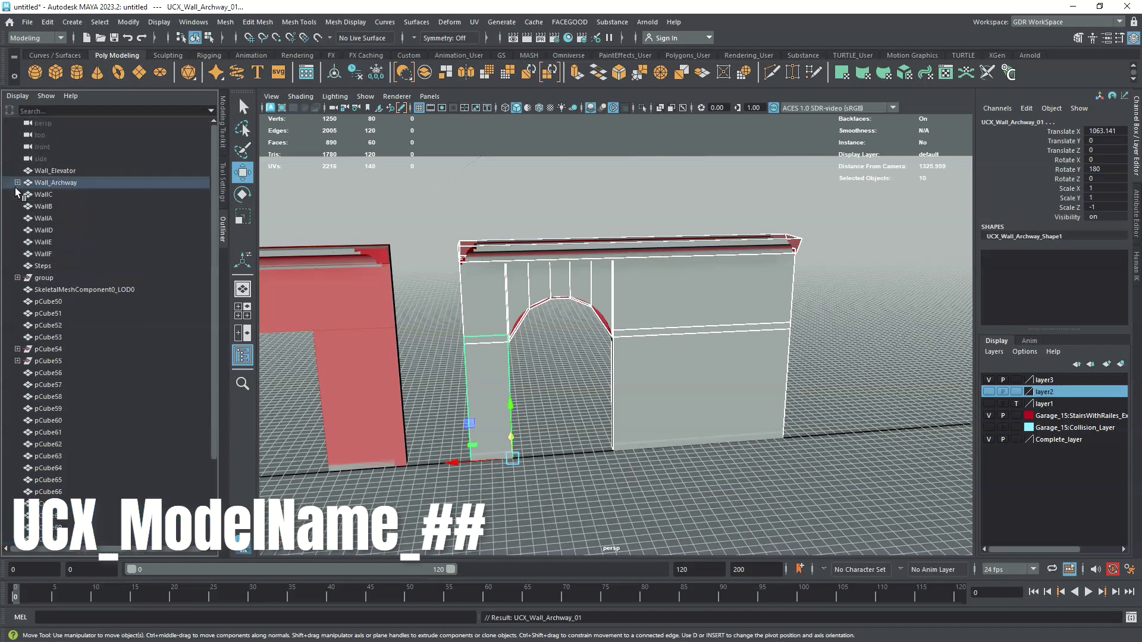
click(17, 183)
Rename the remaining six archway collision boxes as UCX_Wall_Archway_05 through UCX_Wall_Archway_10.
click(83, 194)
double_click(76, 197)
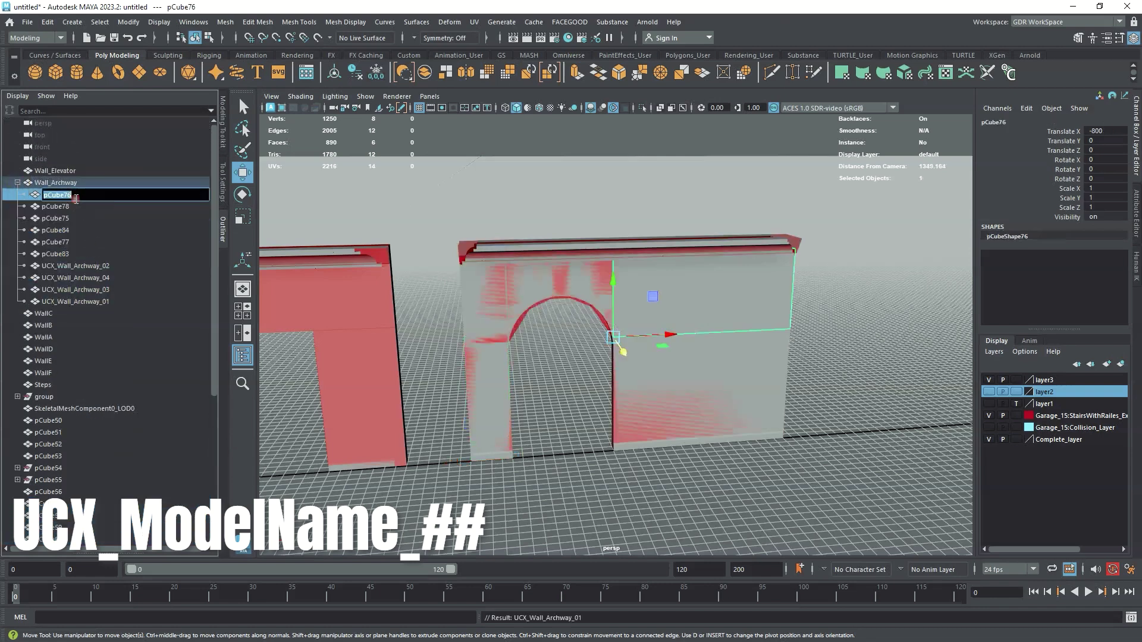
key(BackSpace)
text(5)
double_click(69, 207)
double_click(69, 219)
double_click(69, 230)
double_click(69, 242)
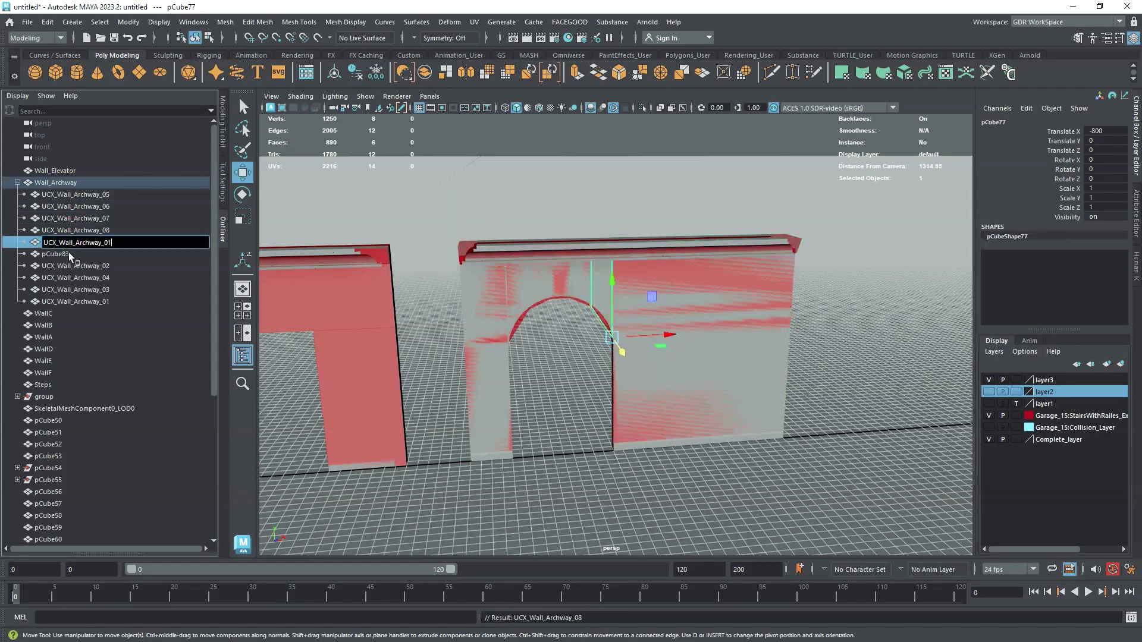
double_click(69, 254)
text(UCX_Wall_Archway_01)
key(Return)
Add Wall_Archway to the display layer layer3 and hide that layer.
click(123, 185)
right_click(1051, 379)
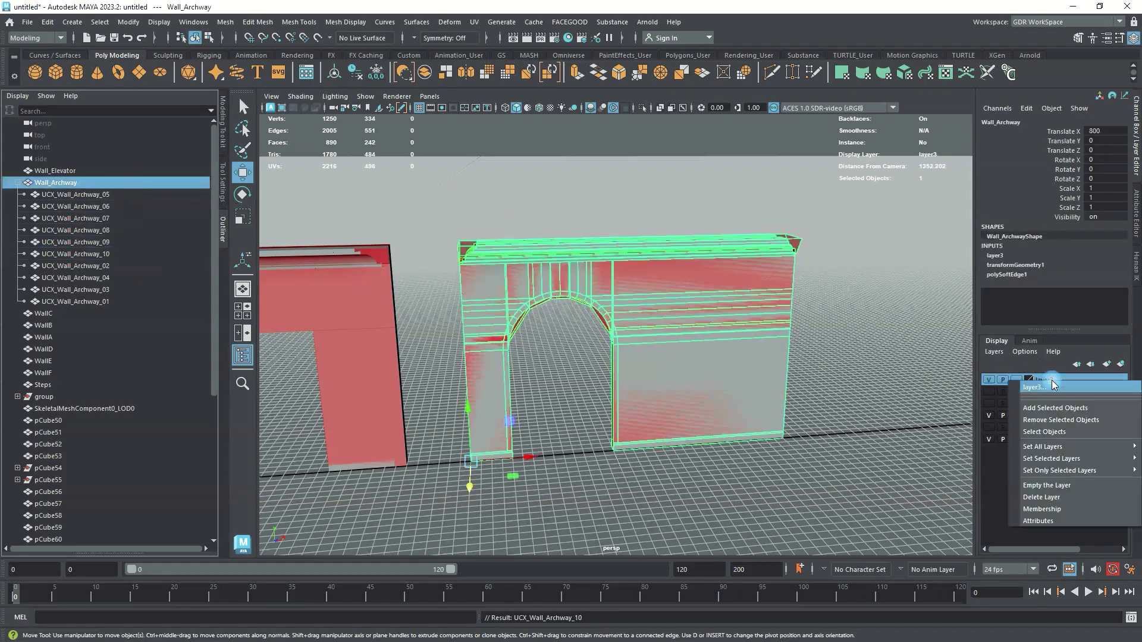
click(1062, 408)
click(989, 380)
Parent the five red boxes of the wall with two openings under Wall_Elevator and expand its hierarchy.
alt+right_drag(711, 410, 602, 408)
alt+middle_drag(602, 408, 832, 406)
alt+right_drag(831, 404, 886, 408)
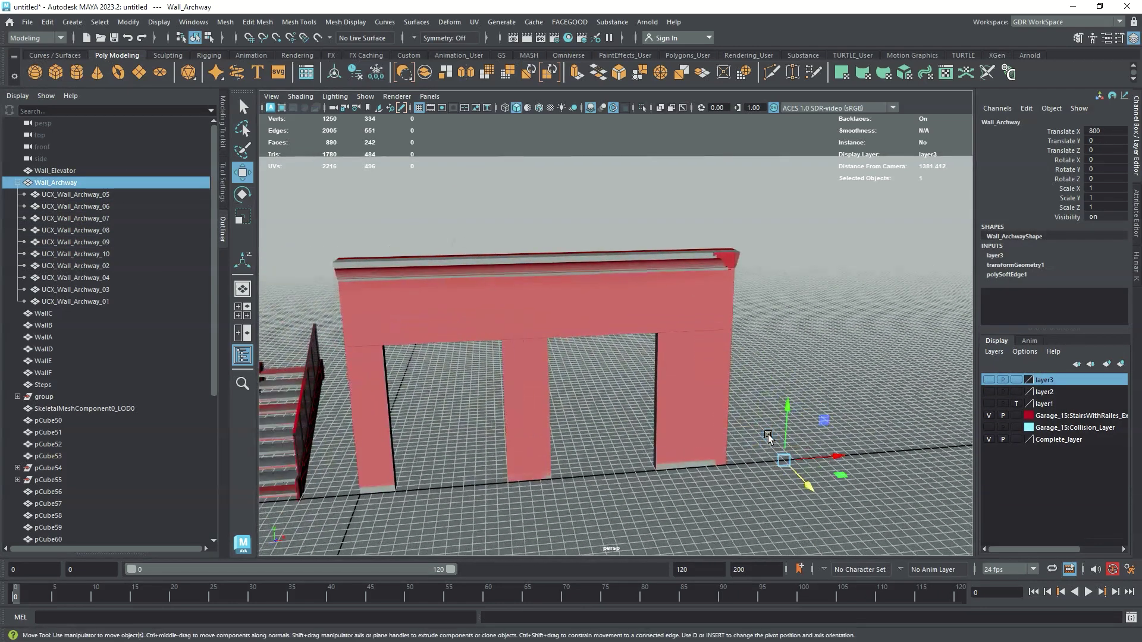
drag(778, 215, 336, 543)
ctrl+click(60, 173)
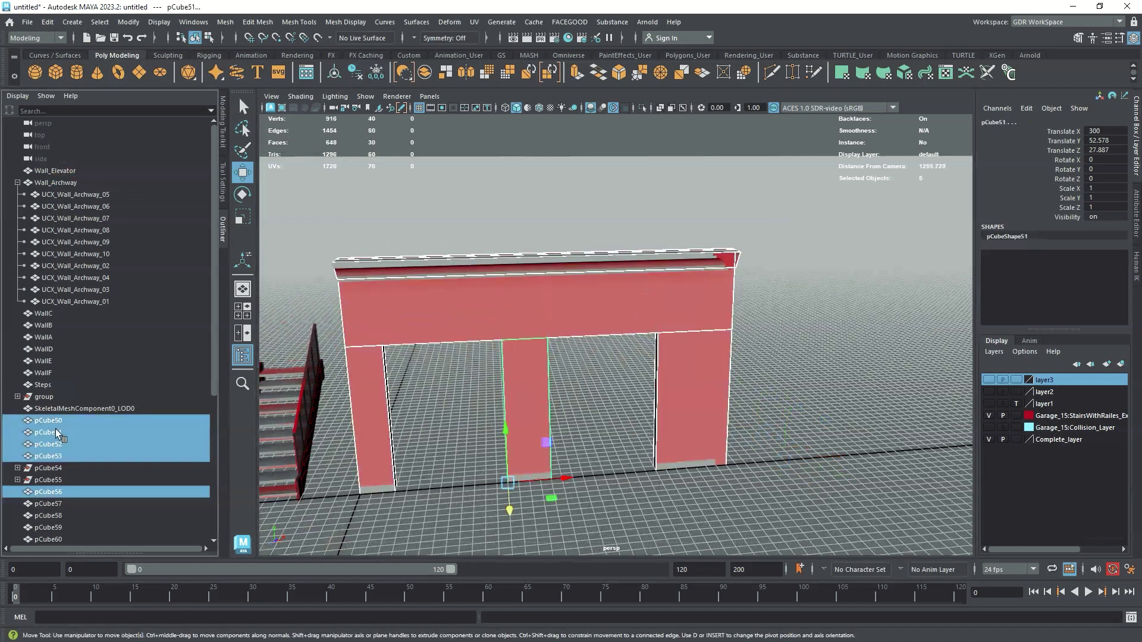
middle_drag(55, 430, 73, 173)
click(18, 171)
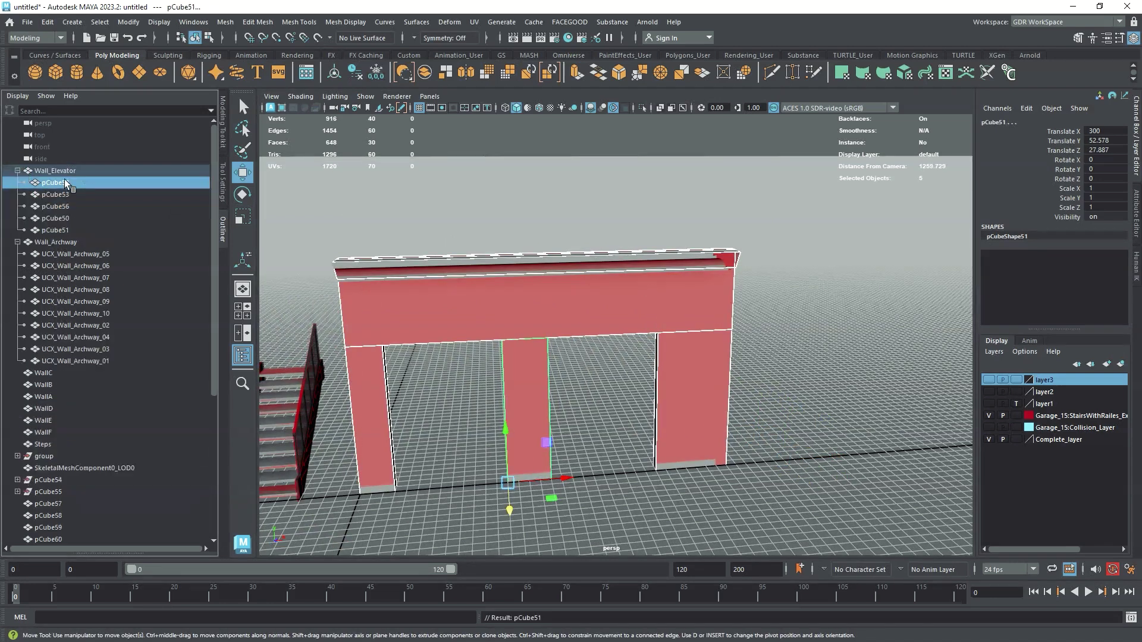
Rename the five boxes under Wall_Elevator as UCX_Wall_Elevator_01 through UCX_Wall_Elevator_05.
double_click(65, 172)
double_click(61, 183)
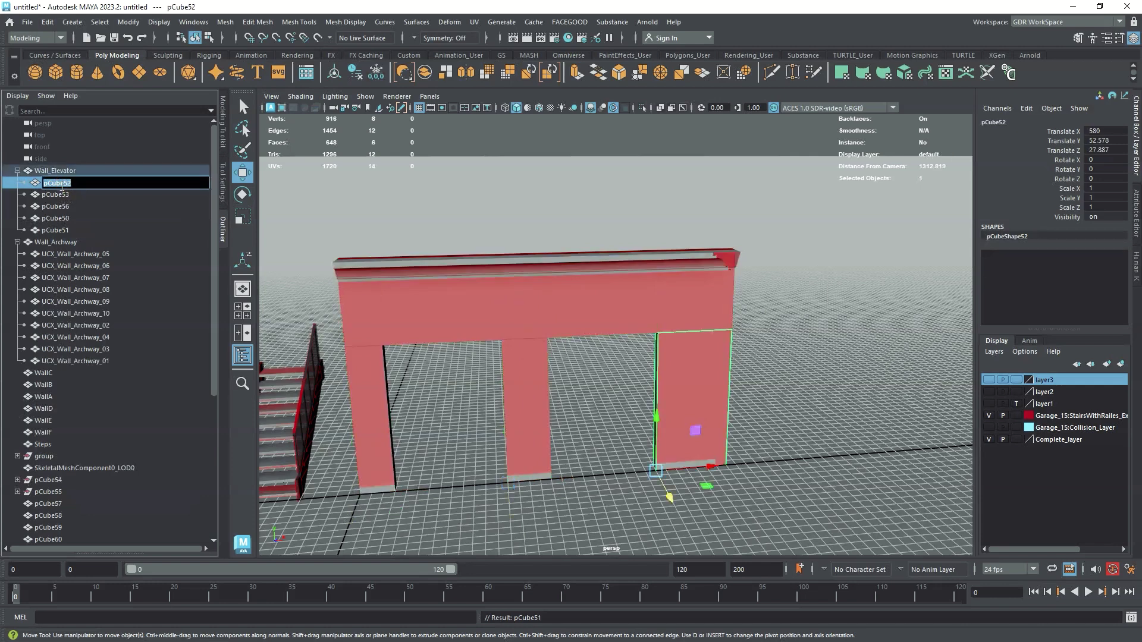
key(ctrl+a)
key(ctrl+c)
double_click(74, 195)
key(ctrl+v)
double_click(74, 207)
double_click(74, 219)
double_click(70, 231)
key(ctrl+v)
key(BackSpace)
text(5)
key(Return)
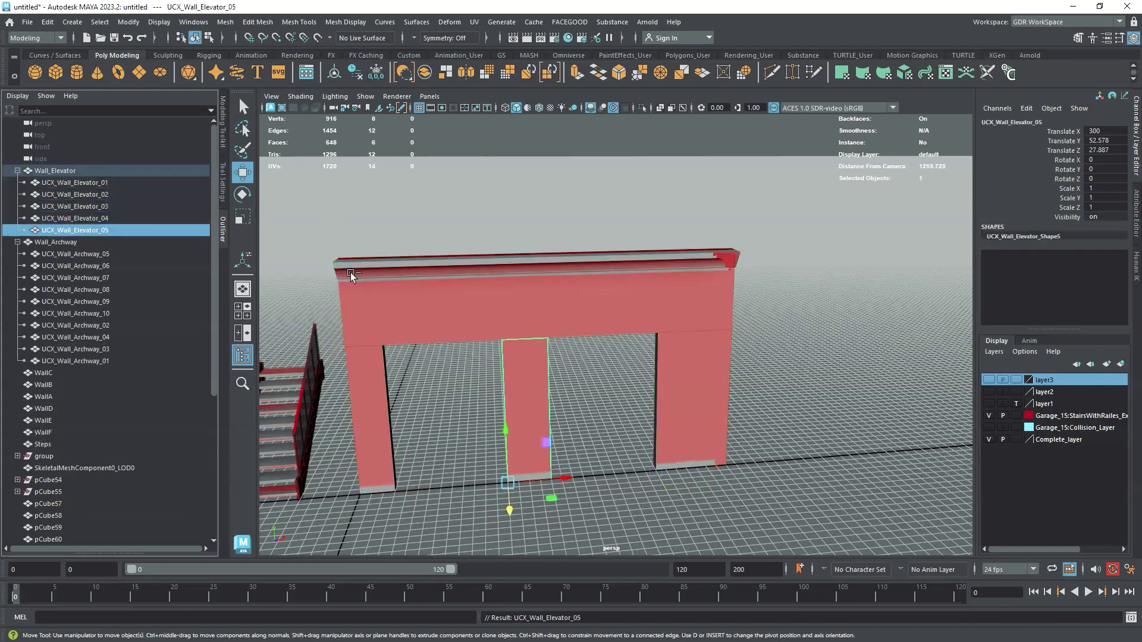
Add Wall_Elevator to the hidden display layer layer3.
click(55, 171)
right_click(1037, 376)
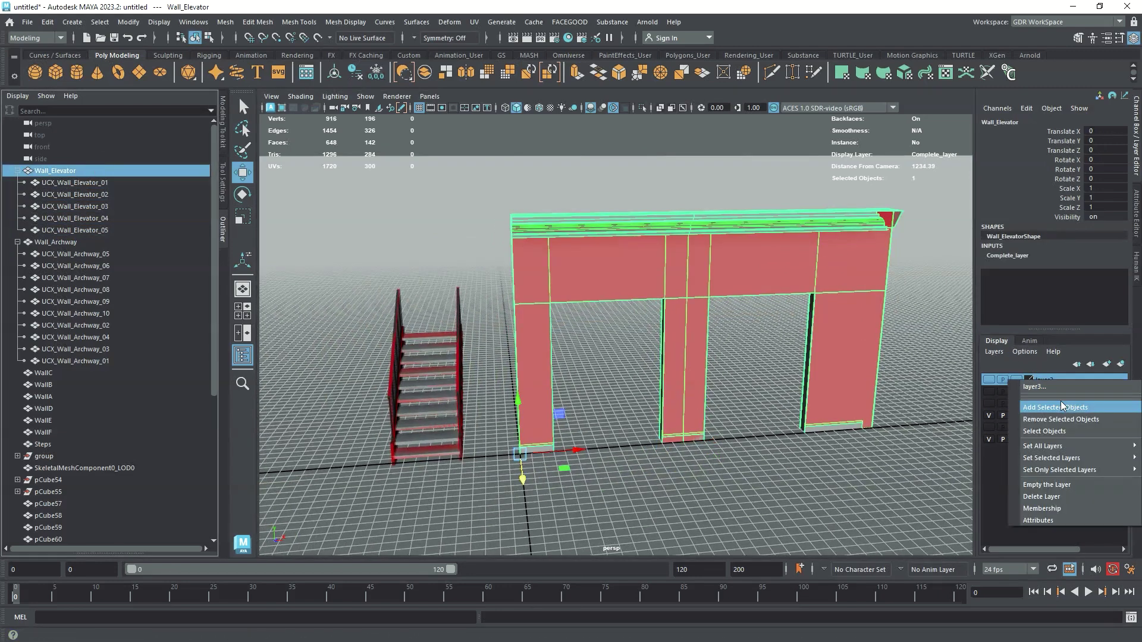
click(1062, 407)
Parent all of the stairs' red collision boxes under the Steps mesh and expand its hierarchy.
alt+middle_drag(597, 331, 716, 289)
scroll(716, 289, up, 3)
click(566, 358)
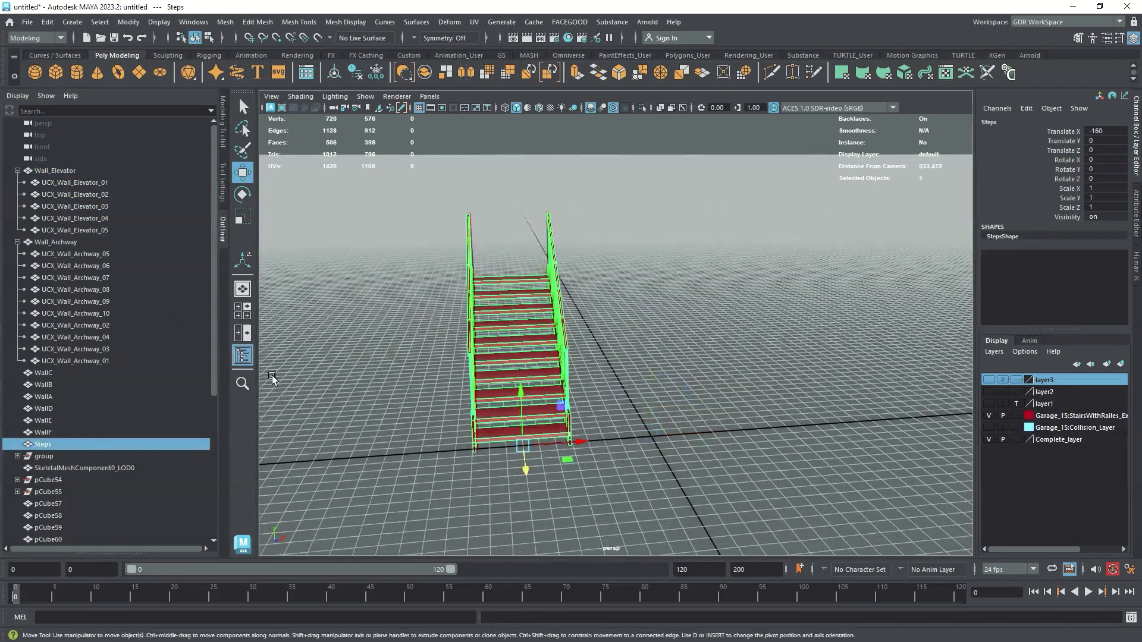
drag(645, 187, 402, 521)
scroll(33, 444, down, 6)
ctrl+click(59, 234)
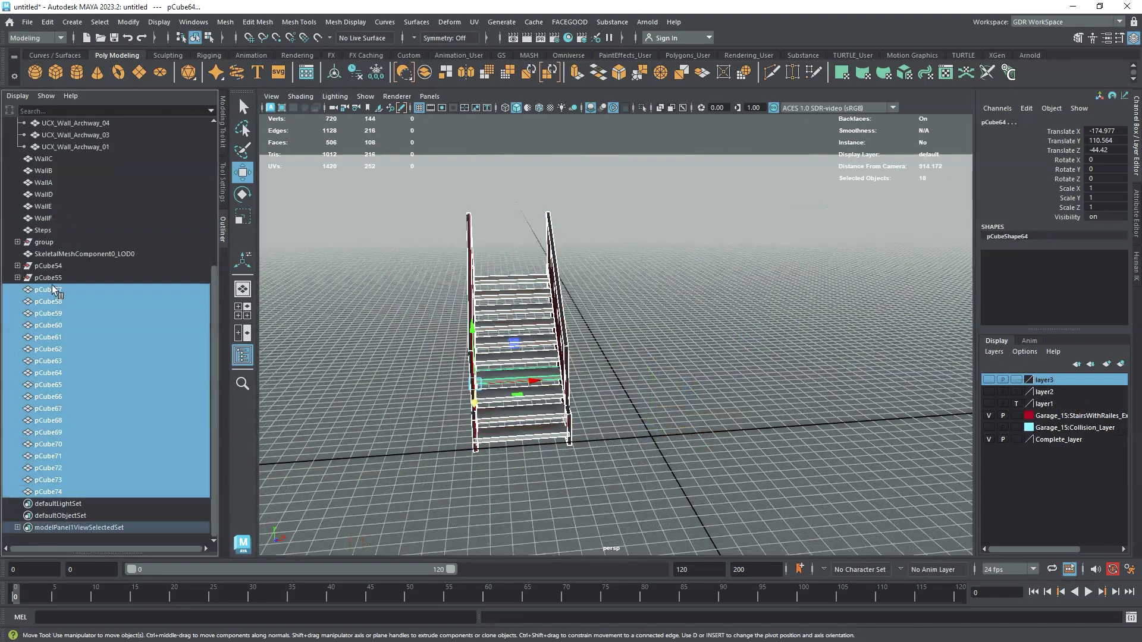
middle_drag(50, 231, 49, 232)
click(18, 445)
scroll(80, 423, down, 6)
Copy the Steps mesh's name and rename the first box under it as UCX_Steps_01.
double_click(56, 231)
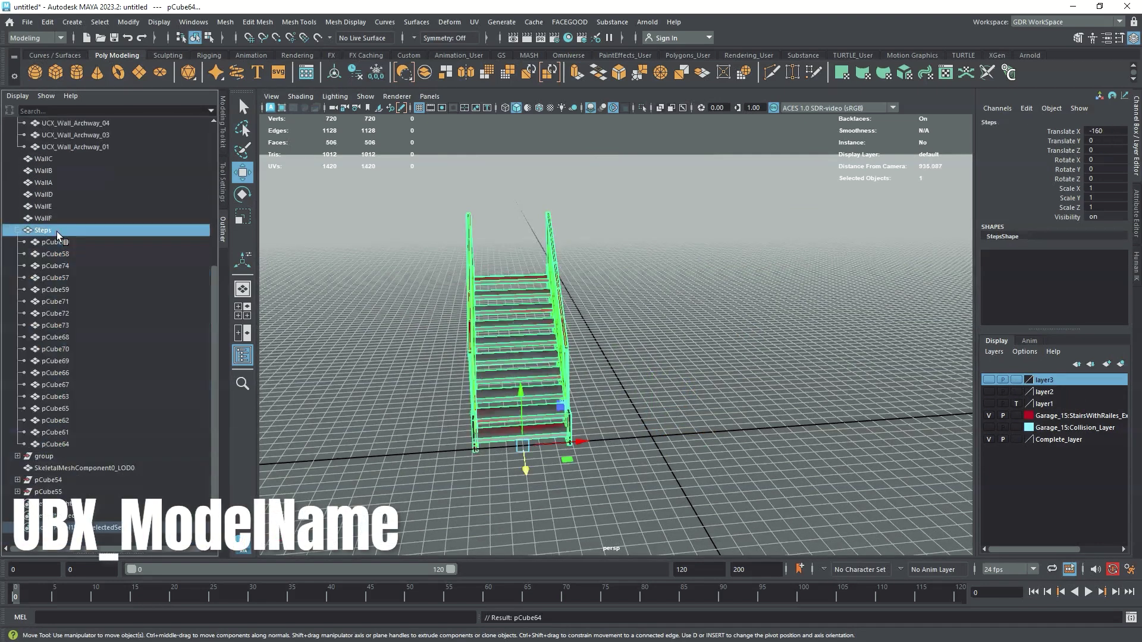
double_click(60, 243)
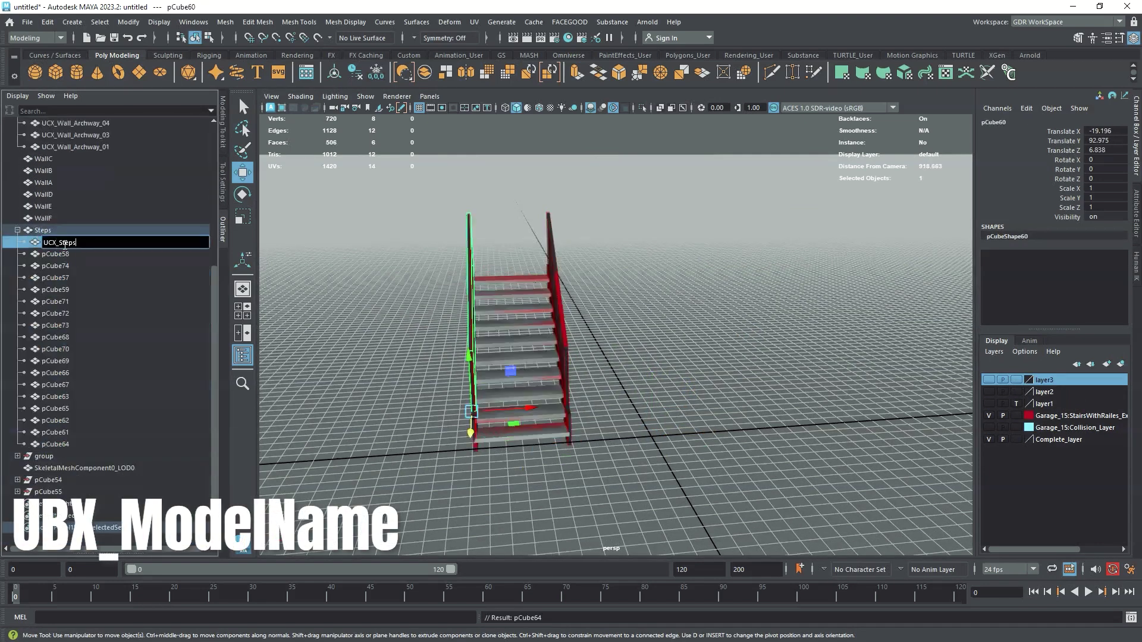
text(UCX_Steps_01)
key(Return)
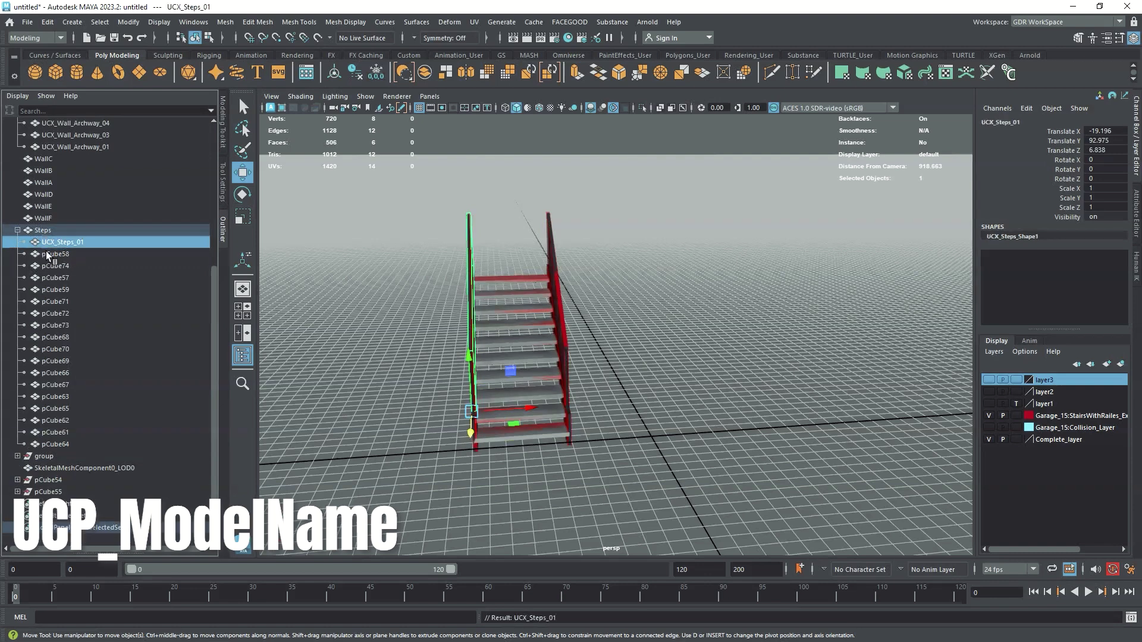
double_click(58, 254)
text(Steps)
click(55, 269)
Copy the first box's name and rename the next two boxes under Steps as UCX_Steps_02 and UCX_Steps_03.
double_click(61, 243)
key(ctrl+c)
double_click(66, 256)
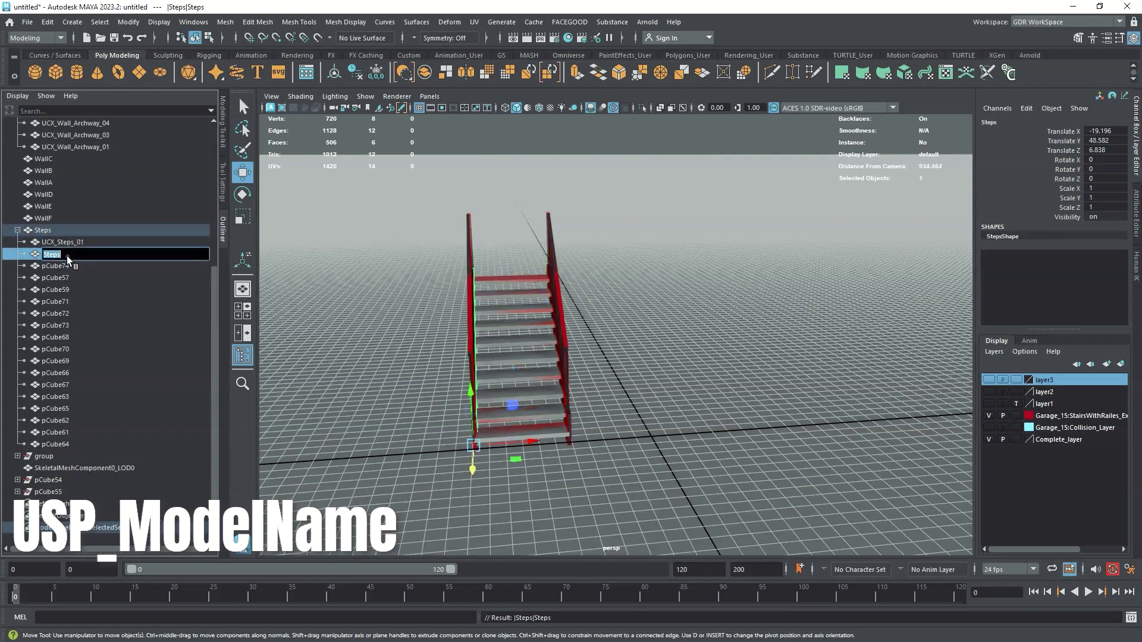
key(ctrl+v)
double_click(66, 265)
key(ctrl+v)
key(BackSpace)
text(3)
Rename the remaining boxes under Steps as UCX_Steps_04 through UCX_Steps_18.
double_click(66, 278)
double_click(68, 290)
double_click(69, 301)
double_click(67, 313)
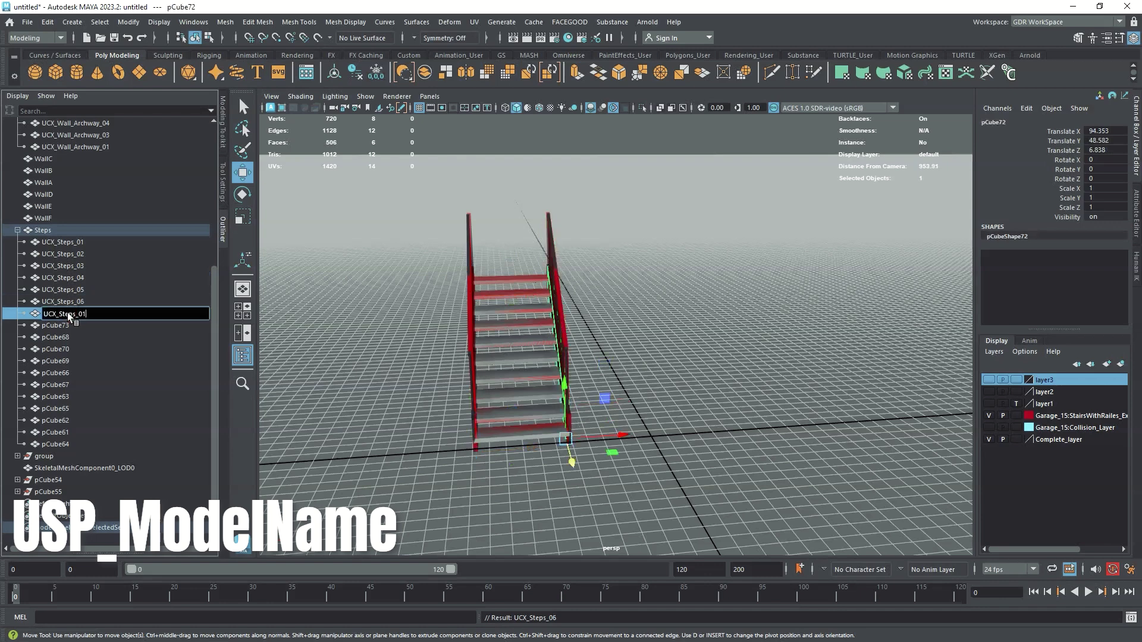
double_click(66, 325)
click(65, 338)
double_click(65, 337)
key(ctrl+v)
key(Return)
double_click(62, 349)
key(ctrl+v)
key(Return)
double_click(64, 361)
key(ctrl+v)
key(Return)
double_click(67, 373)
key(ctrl+v)
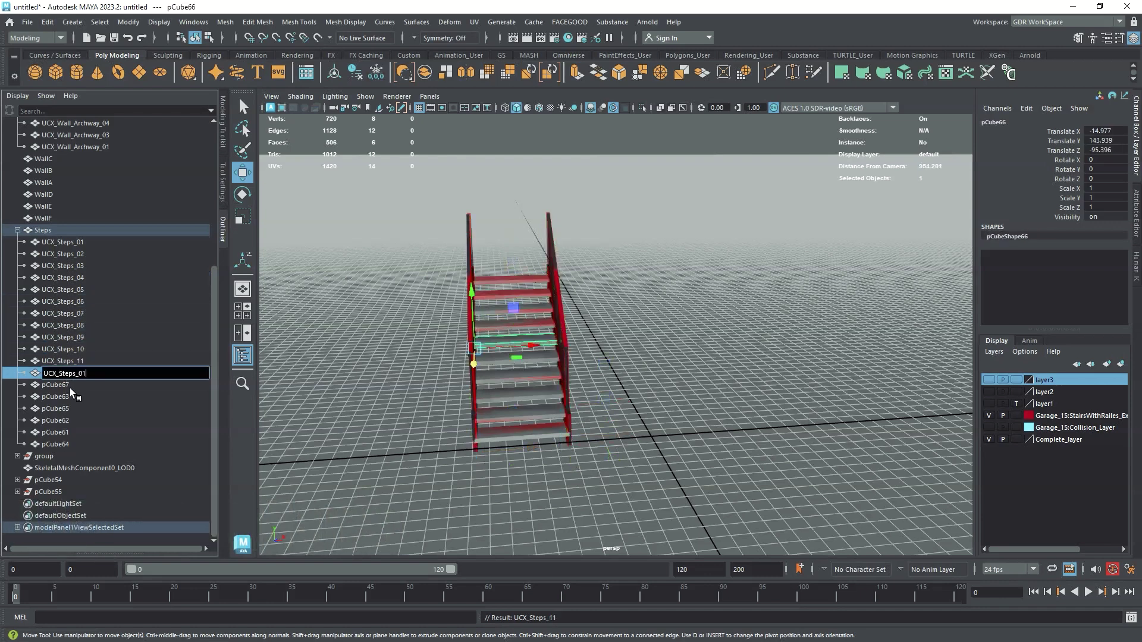
key(Return)
double_click(66, 385)
key(ctrl+v)
key(Return)
double_click(67, 397)
key(ctrl+v)
key(Return)
double_click(69, 409)
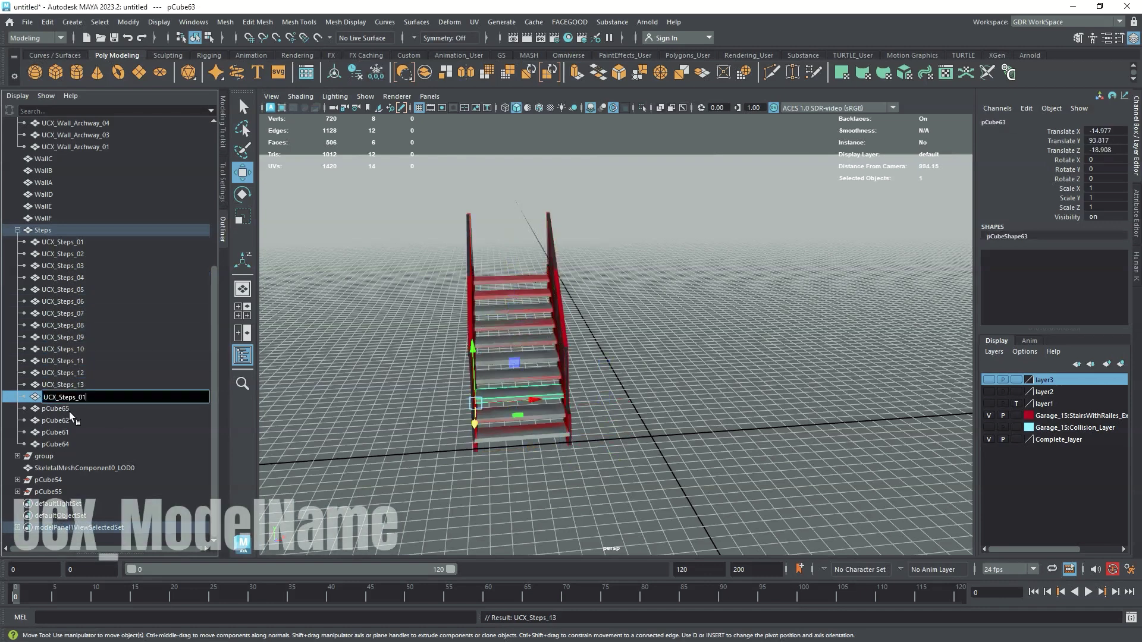
key(ctrl+v)
key(Return)
click(68, 421)
double_click(68, 421)
key(ctrl+v)
key(Return)
double_click(66, 432)
key(ctrl+v)
key(Return)
double_click(67, 444)
key(ctrl+v)
key(Return)
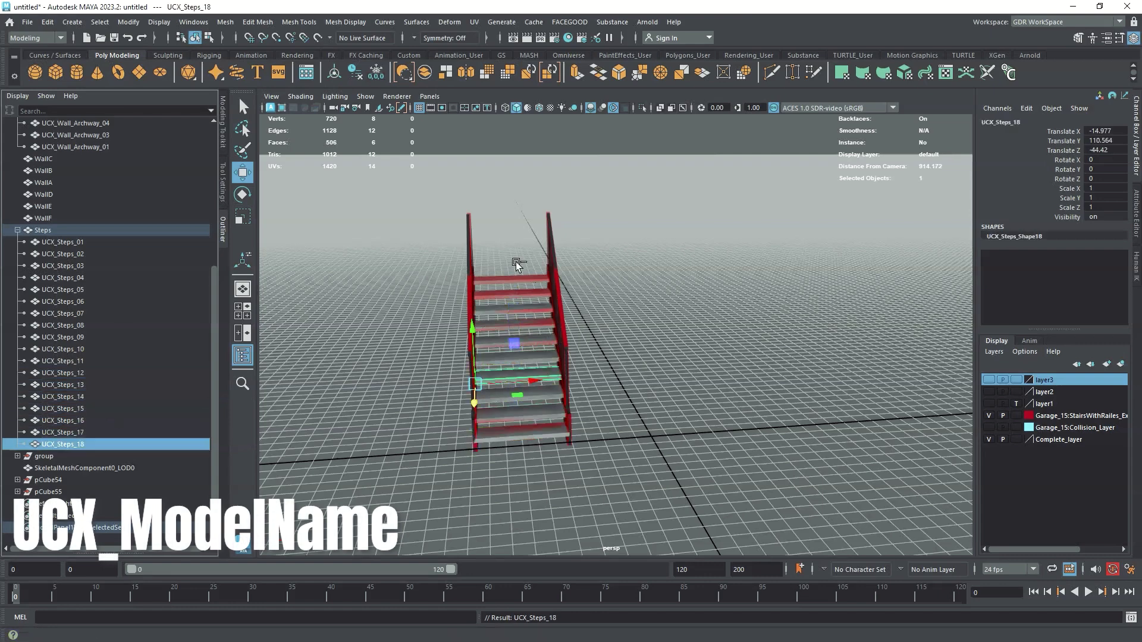
Move the Steps mesh with its collision boxes above Wall_Elevator in the object hierarchy.
scroll(564, 333, down, 3)
alt+middle_drag(632, 384, 556, 424)
click(17, 232)
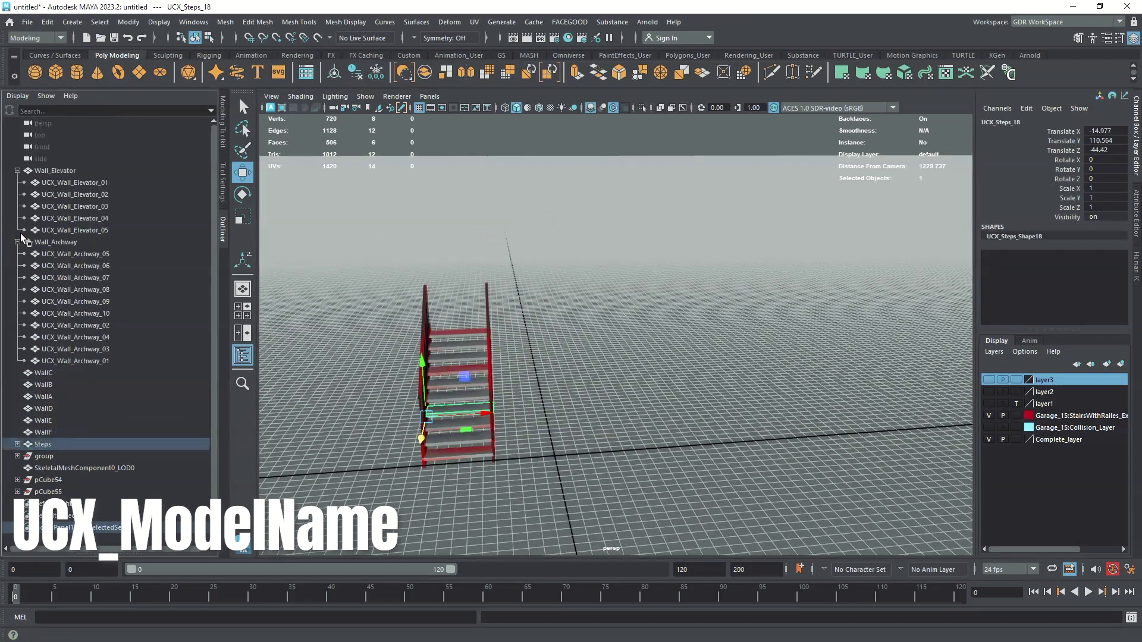
click(18, 444)
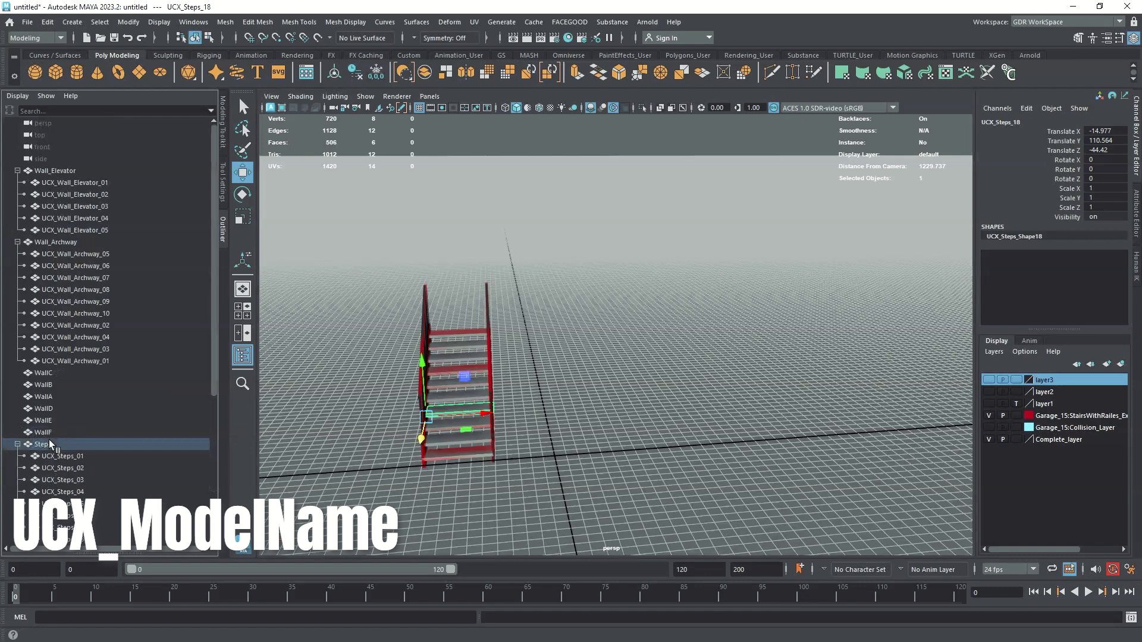
drag(49, 444, 90, 169)
key(f)
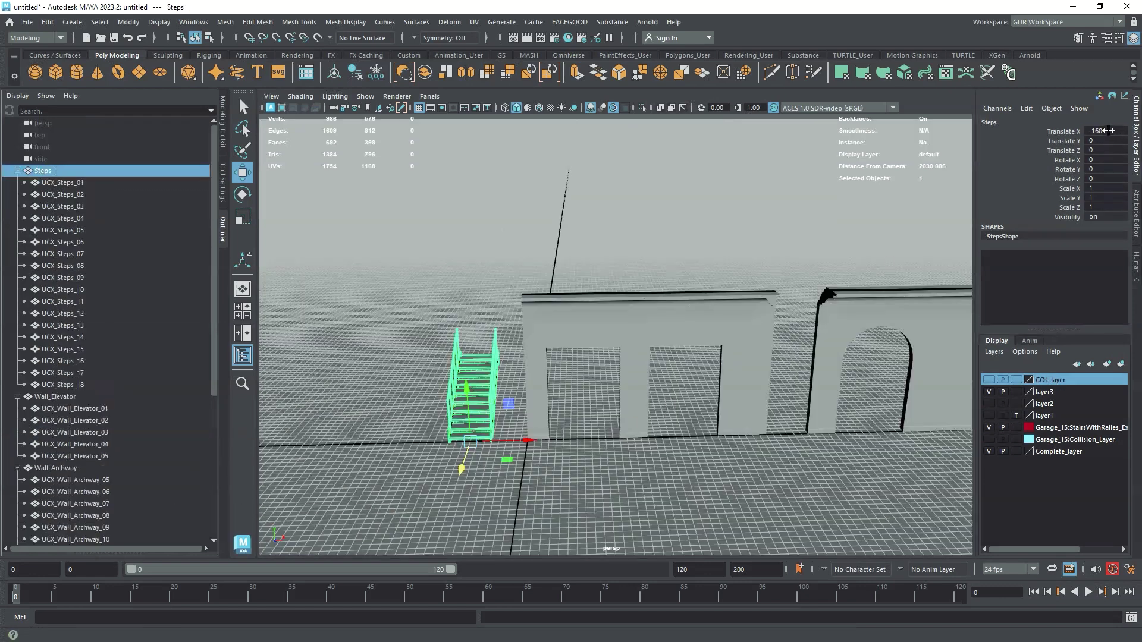
Set the Steps mesh's Translate X to 0 and export it with its collision boxes as Steps.fbx.
key(Return)
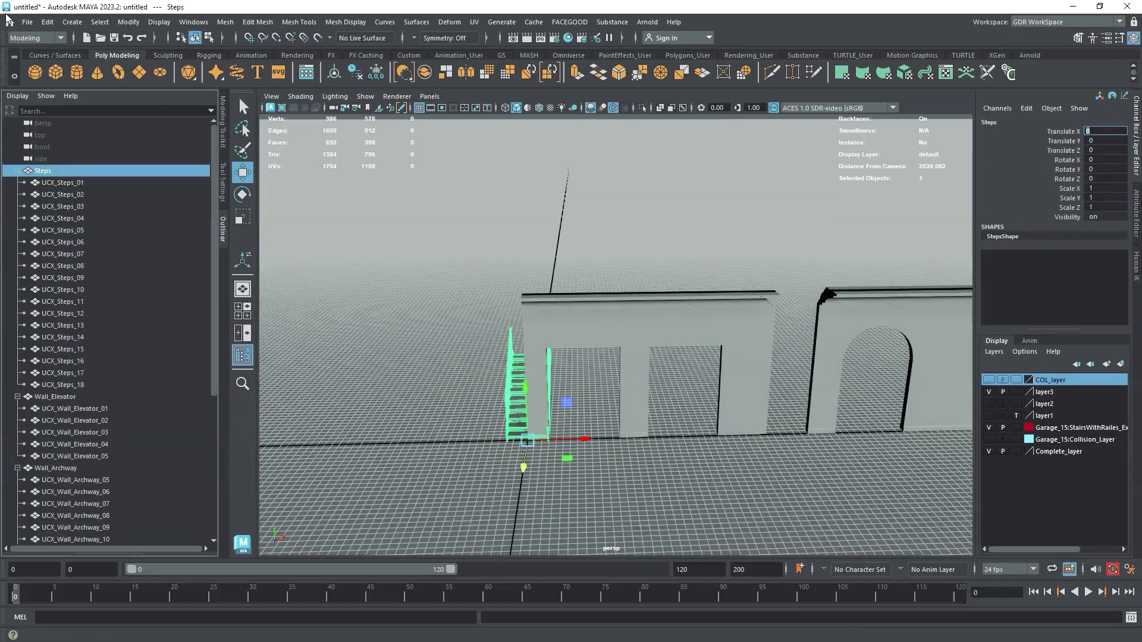
click(29, 21)
click(75, 182)
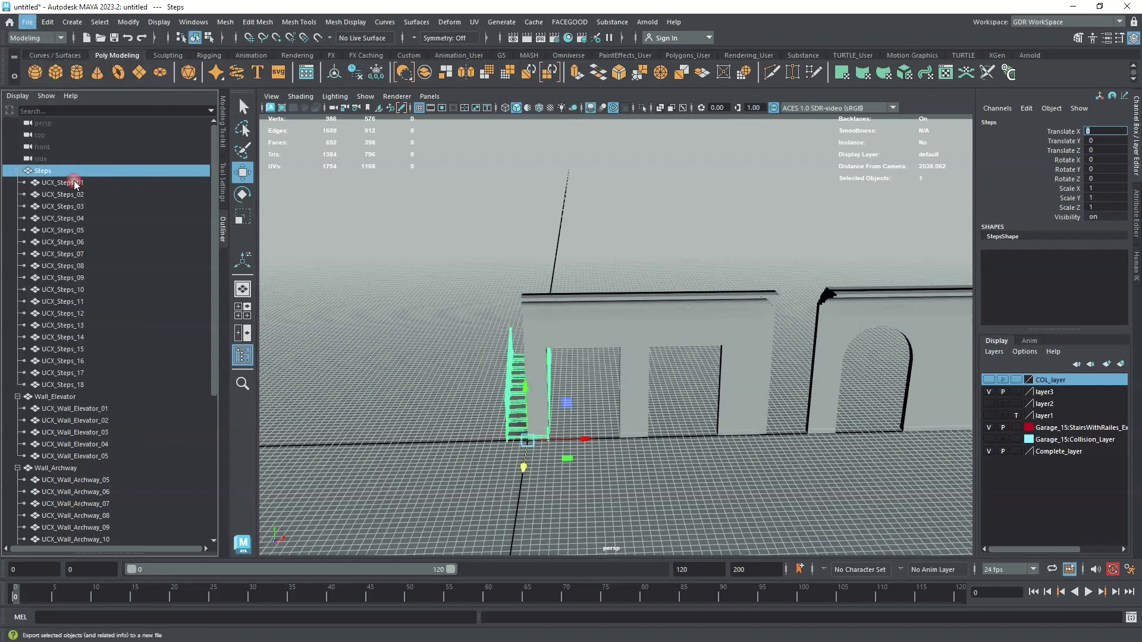
click(636, 230)
click(387, 242)
click(801, 510)
click(513, 381)
Select the Wall_Elevator mesh and export it with its collision boxes as Wall_Elevator.
click(98, 397)
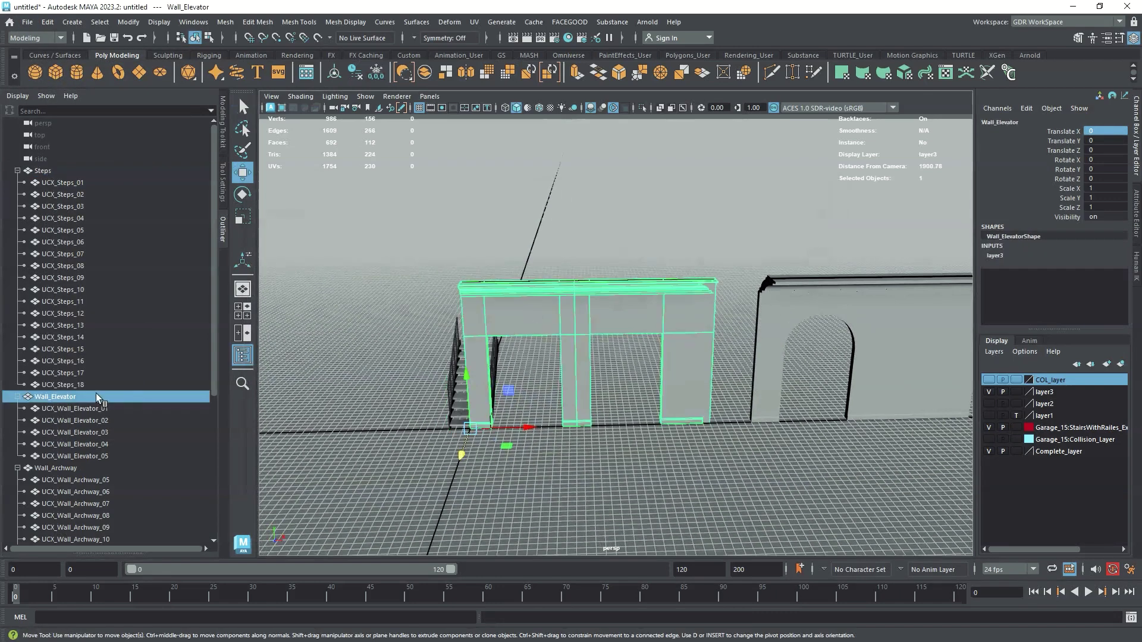
click(27, 22)
click(75, 183)
text(Wall_Elevator)
key(Return)
Set the Wall_Archway mesh's translation to 0 on all three axes and open its name for editing.
click(55, 468)
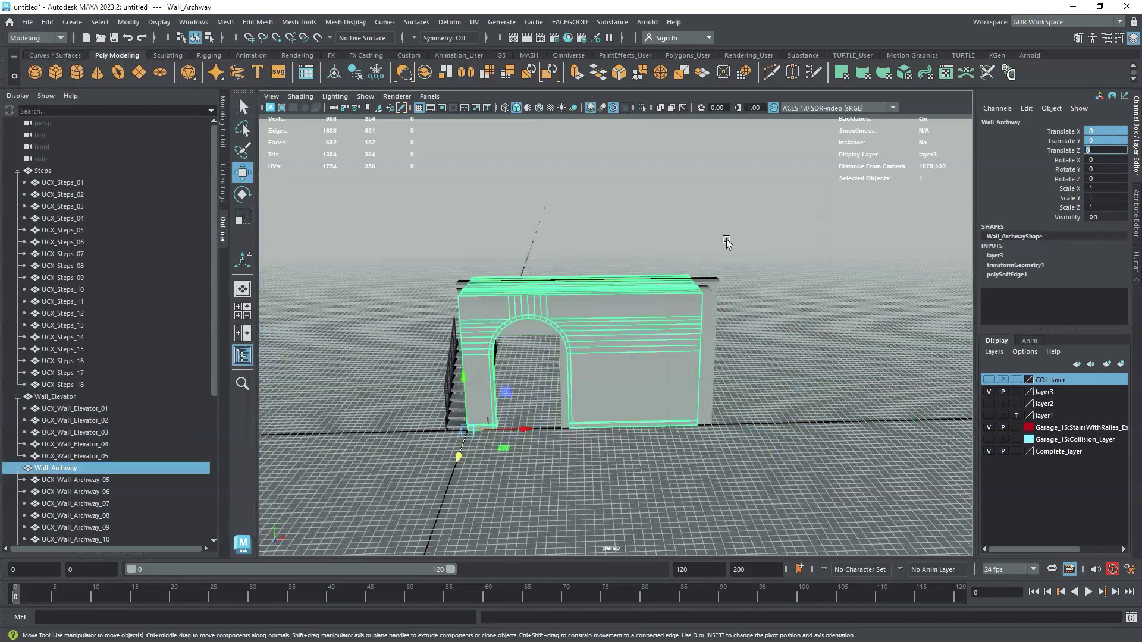
double_click(56, 468)
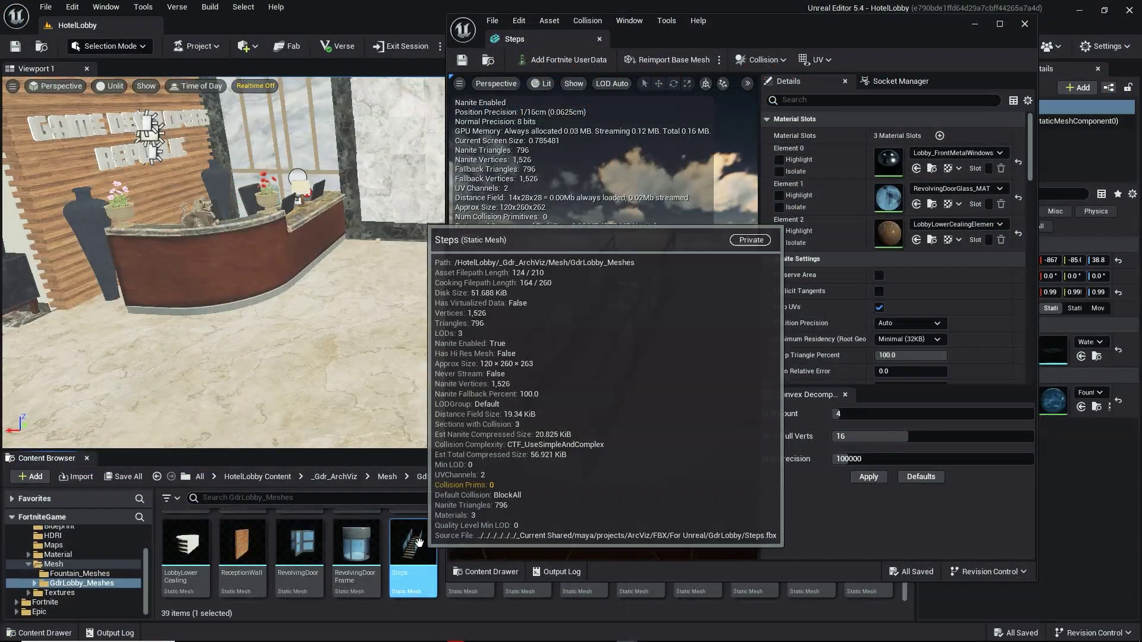
Switch to Unreal Editor and reimport the Steps static mesh from Steps.fbx.
right_click(423, 538)
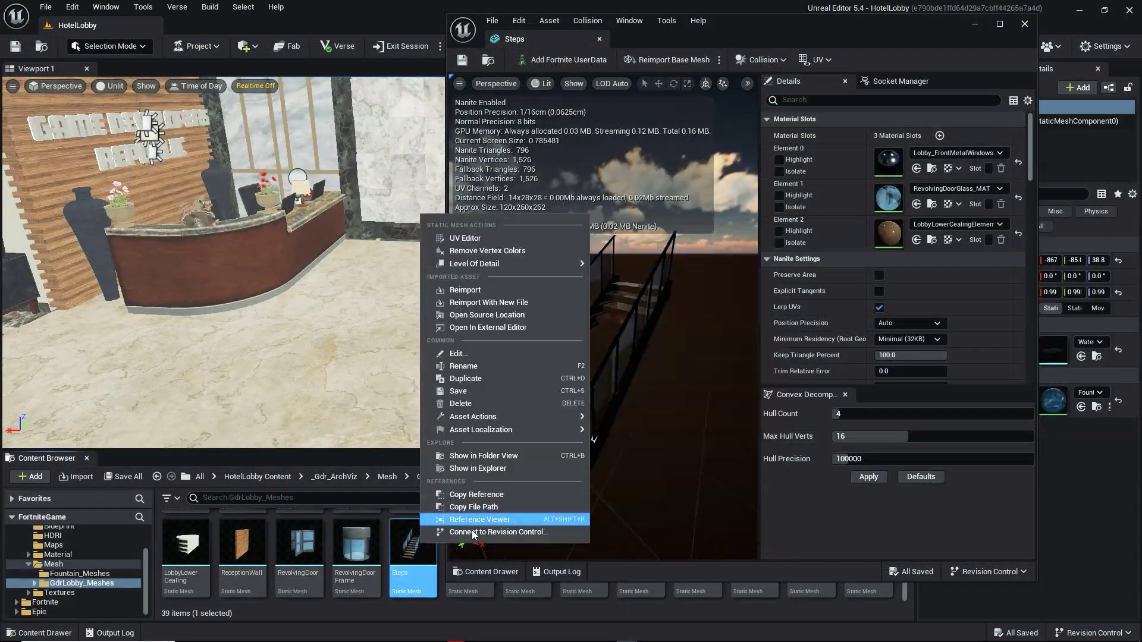
click(516, 291)
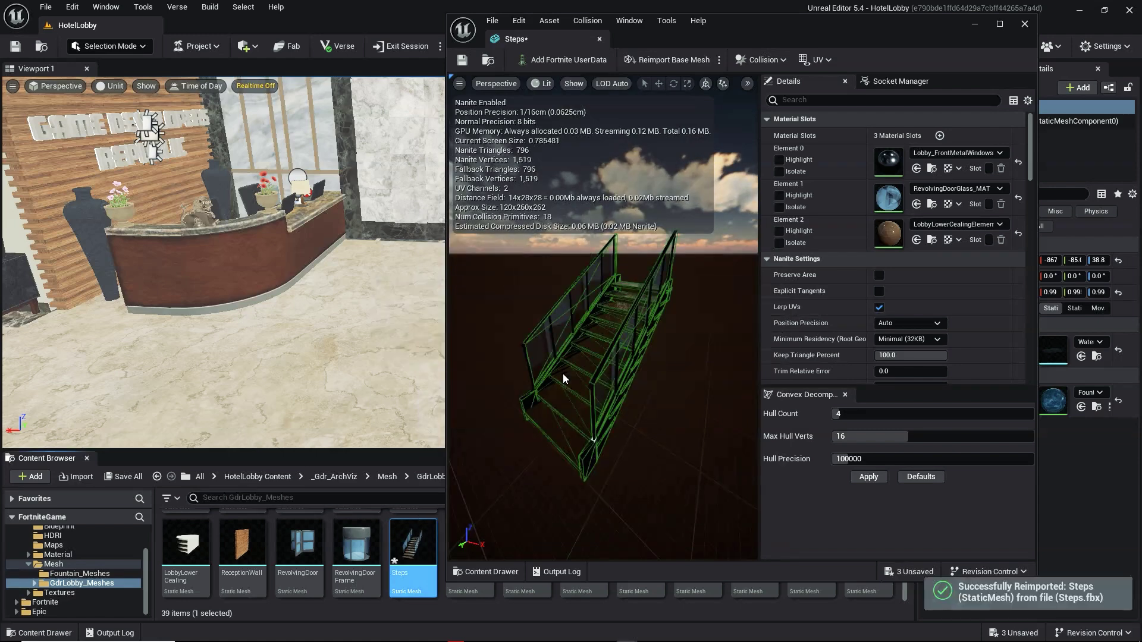
right_drag(631, 434, 529, 381)
Open the Wall_Elevator static mesh and reimport it with Wall_Elevator.fbx as the new source file.
double_click(527, 589)
right_click(534, 544)
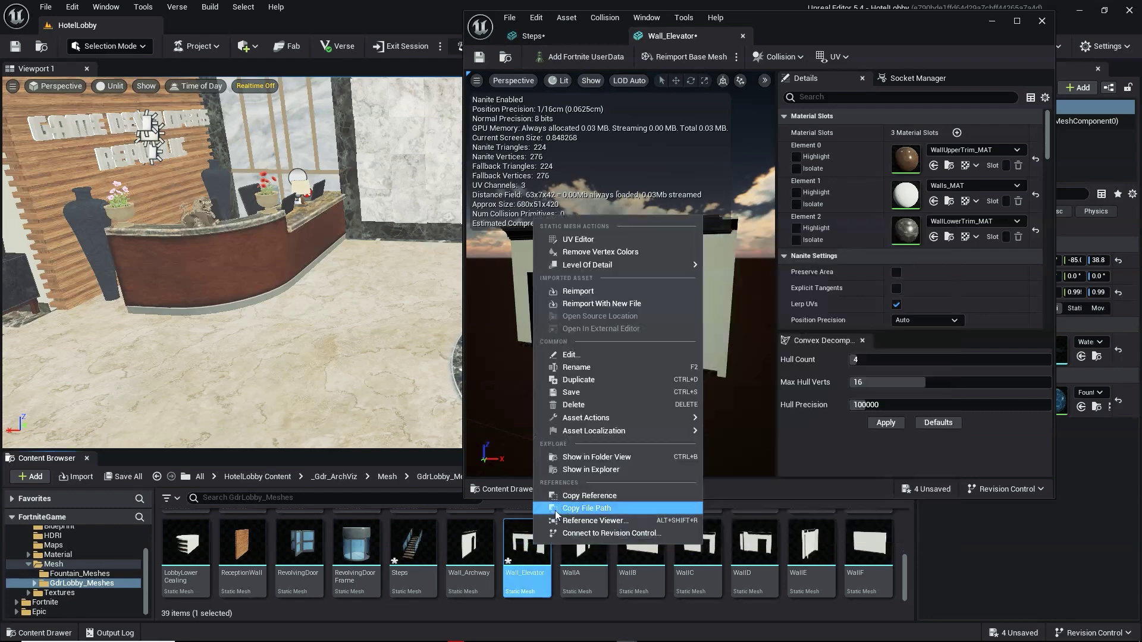
click(631, 304)
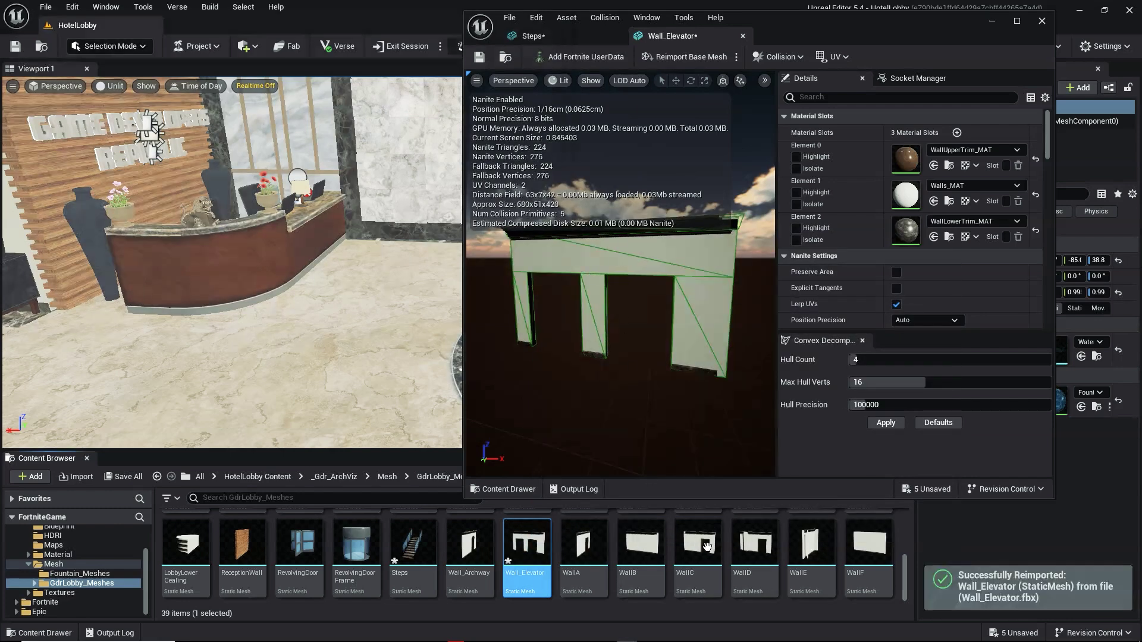
Open the Wall_Archway static mesh, reimport it from a new file and inspect its collision shapes.
double_click(470, 544)
right_click(471, 541)
click(631, 306)
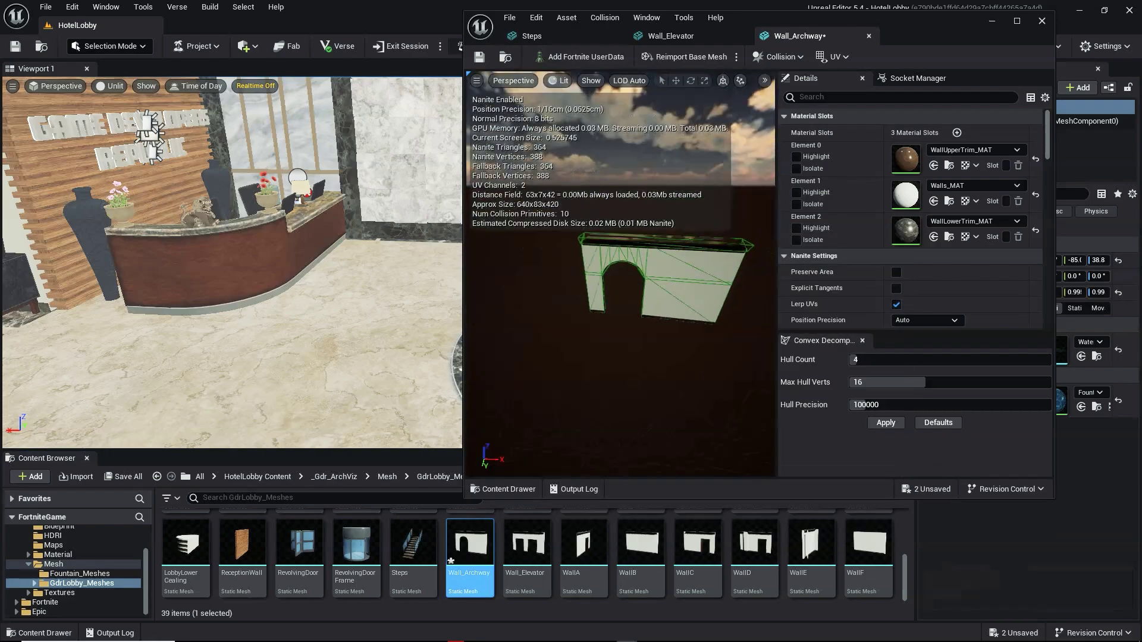
scroll(685, 247, up, 3)
drag(686, 247, 681, 279)
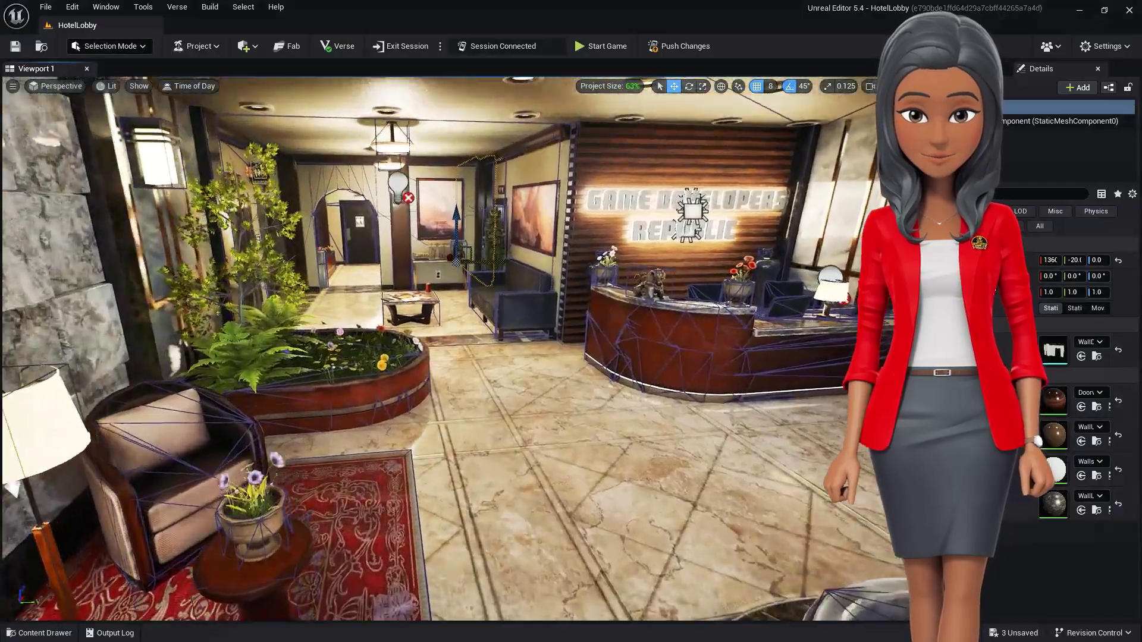
key(w)
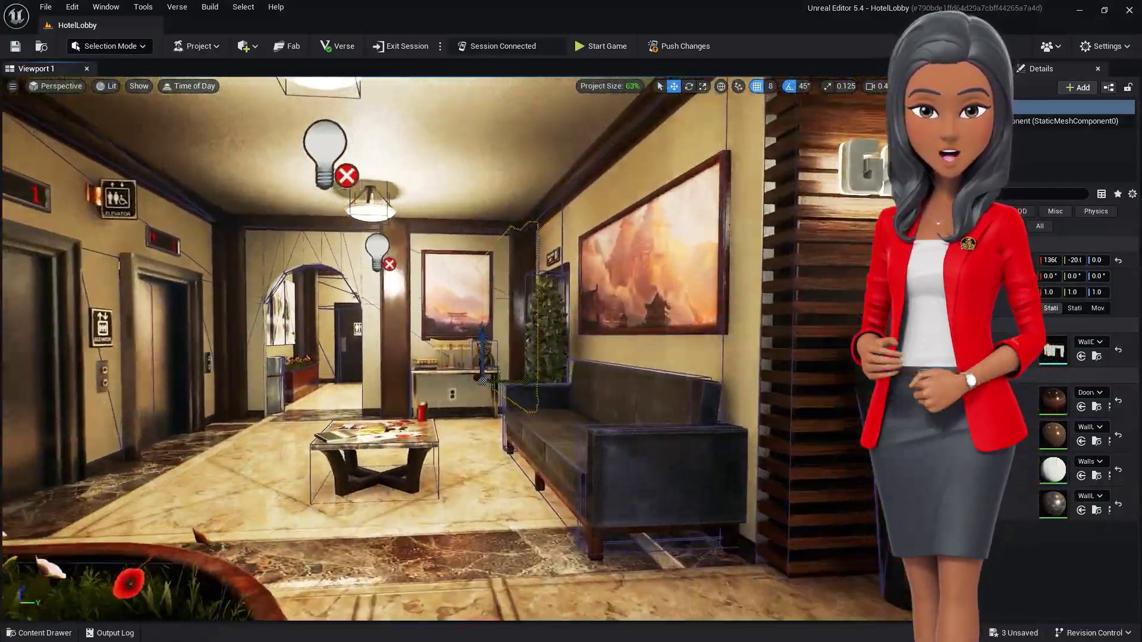